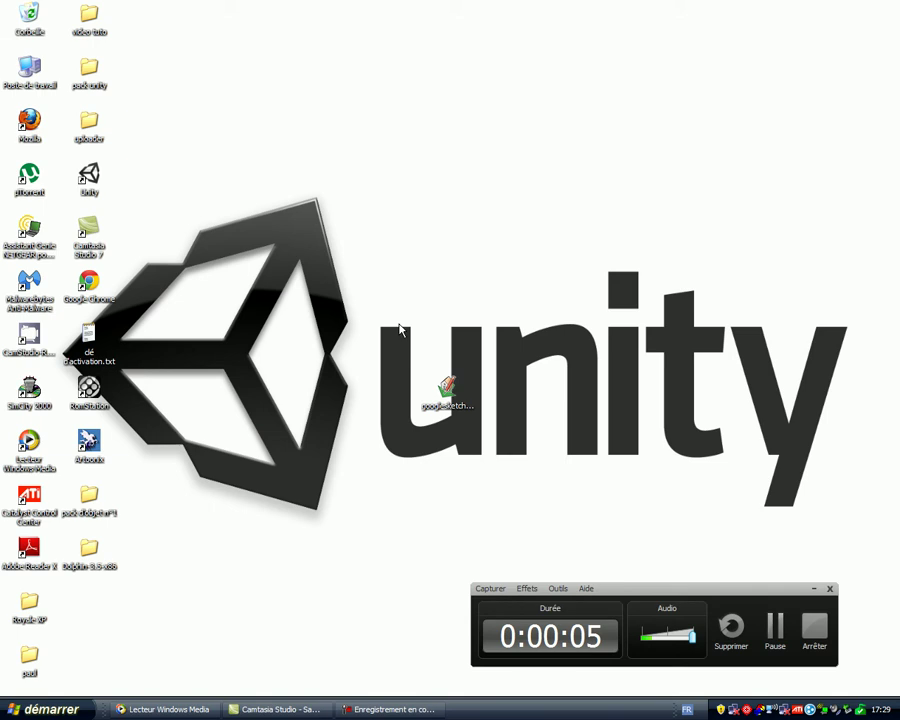
# Select the googlesketchup wfr.exe installer icon on the desktop and launch it
pyautogui.moveTo(360, 315); pyautogui.dragTo(565, 477)
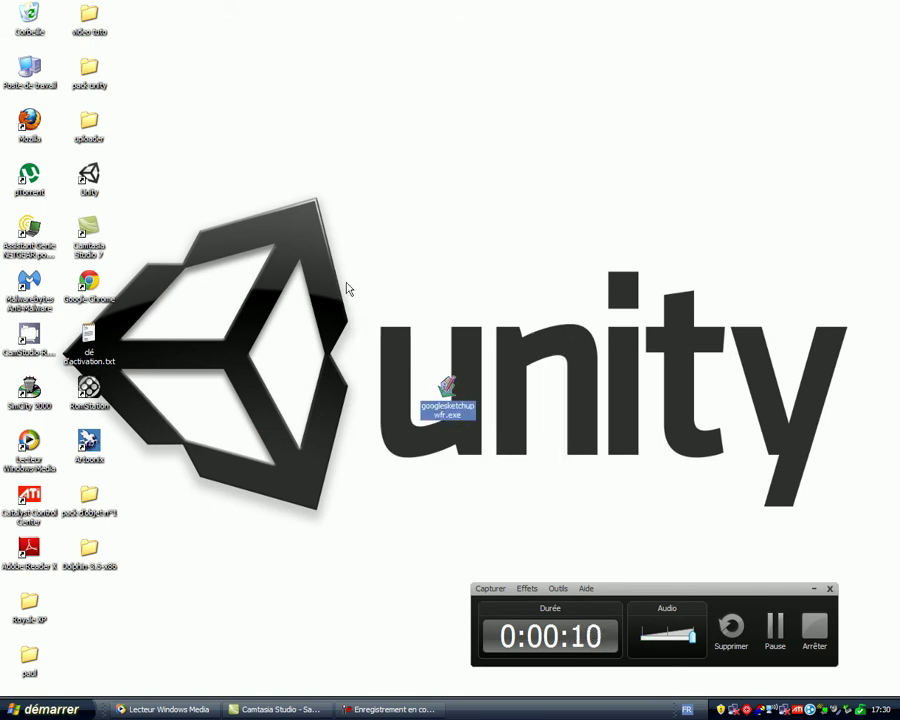
pyautogui.moveTo(368, 321); pyautogui.dragTo(602, 487)
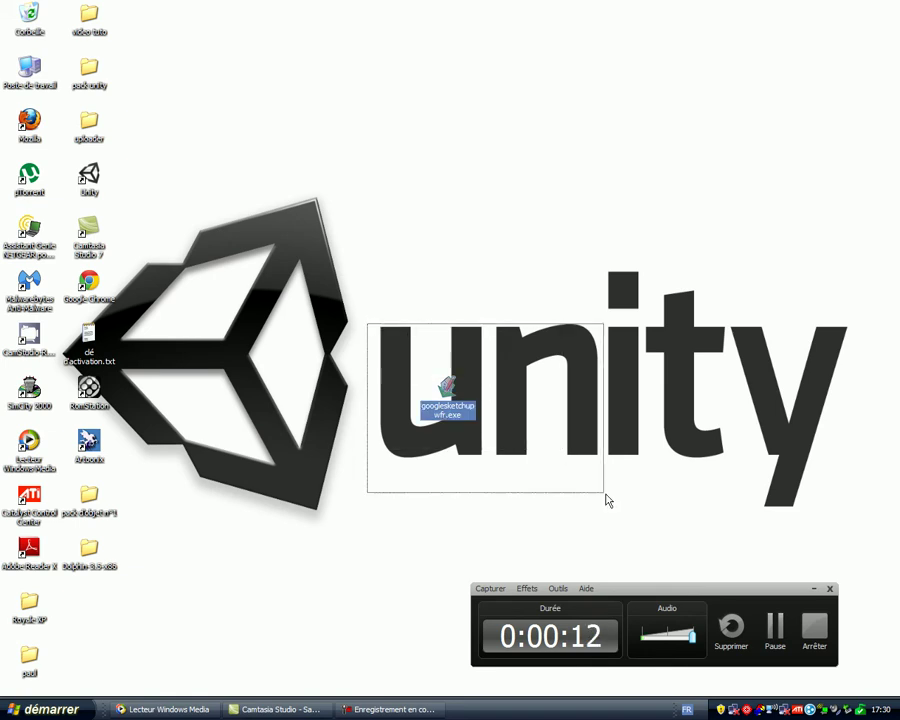
pyautogui.moveTo(369, 305)
pyautogui.mouseDown()
pyautogui.moveTo(571, 496)
pyautogui.moveTo(535, 474)
pyautogui.moveTo(545, 527)
pyautogui.moveTo(625, 510)
pyautogui.moveTo(585, 488)
pyautogui.moveTo(579, 518)
pyautogui.moveTo(593, 521)
pyautogui.moveTo(577, 432)
pyautogui.moveTo(453, 422)
pyautogui.moveTo(350, 460)
pyautogui.moveTo(350, 388)
pyautogui.moveTo(370, 307)
pyautogui.moveTo(533, 388)
pyautogui.moveTo(695, 528)
pyautogui.moveTo(739, 341)
pyautogui.moveTo(731, 310)
pyautogui.mouseUp()
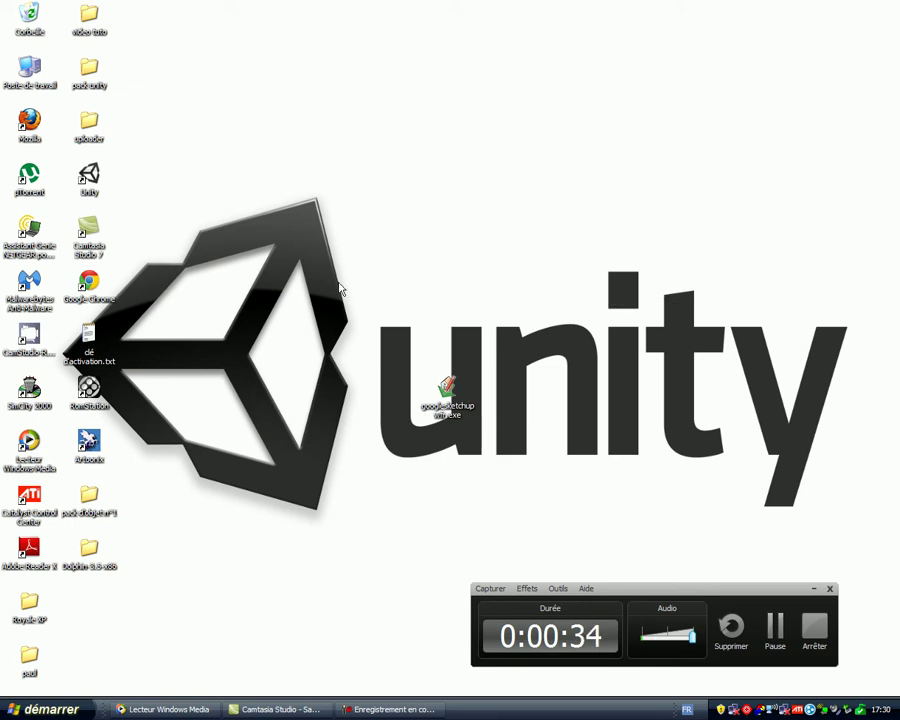
pyautogui.moveTo(360, 331); pyautogui.dragTo(557, 458)
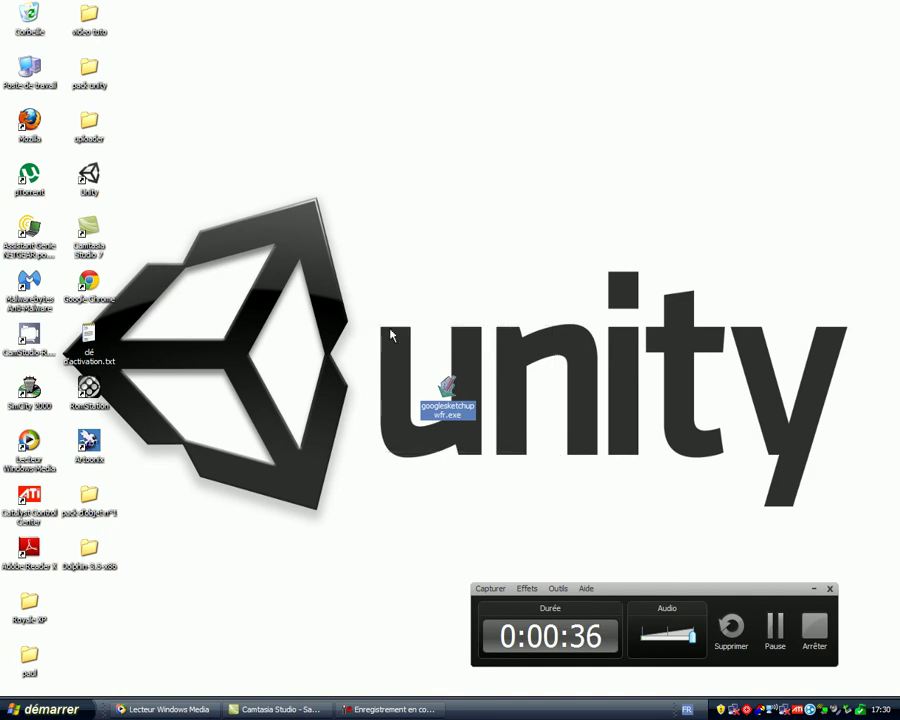
pyautogui.moveTo(372, 312); pyautogui.dragTo(578, 486)
pyautogui.click(445, 392)
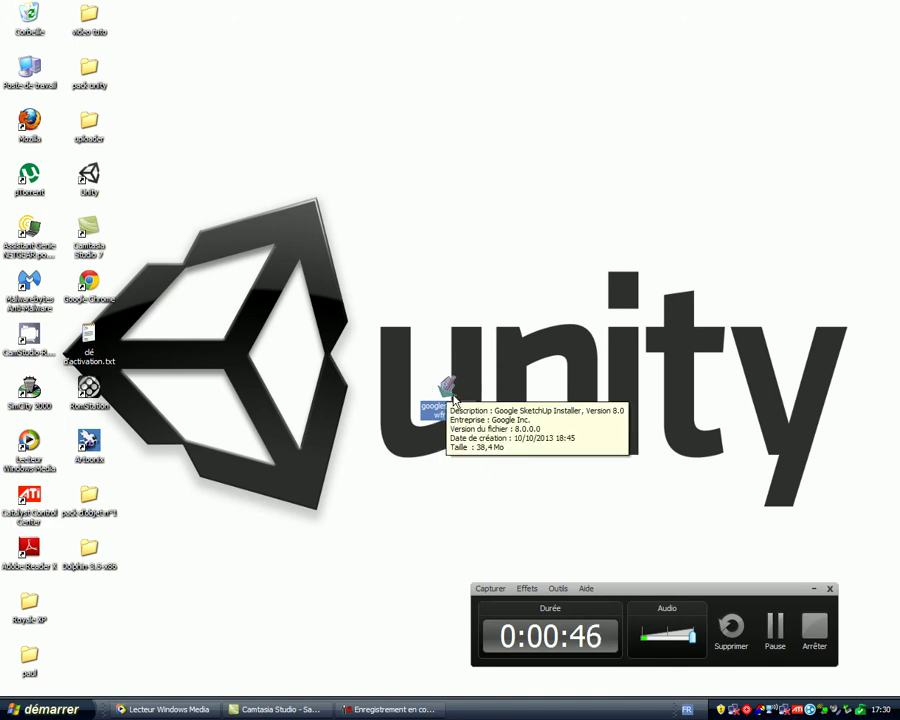
pyautogui.doubleClick(449, 392)
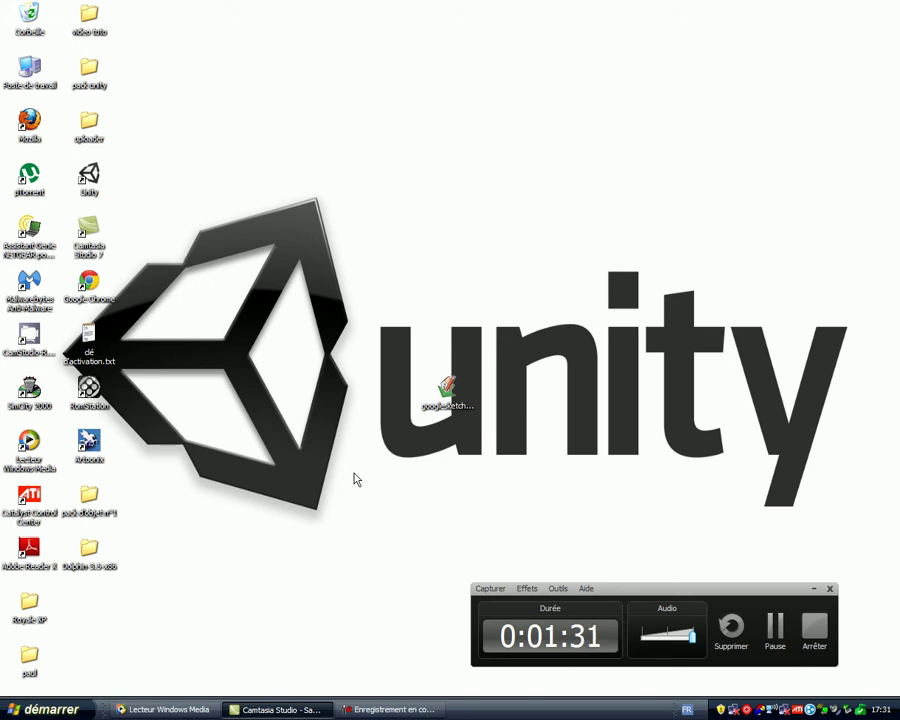
# Relaunch the installer and wait for the Google SketchUp 8 welcome page
pyautogui.moveTo(399, 361); pyautogui.dragTo(546, 476)
pyautogui.doubleClick(447, 392)
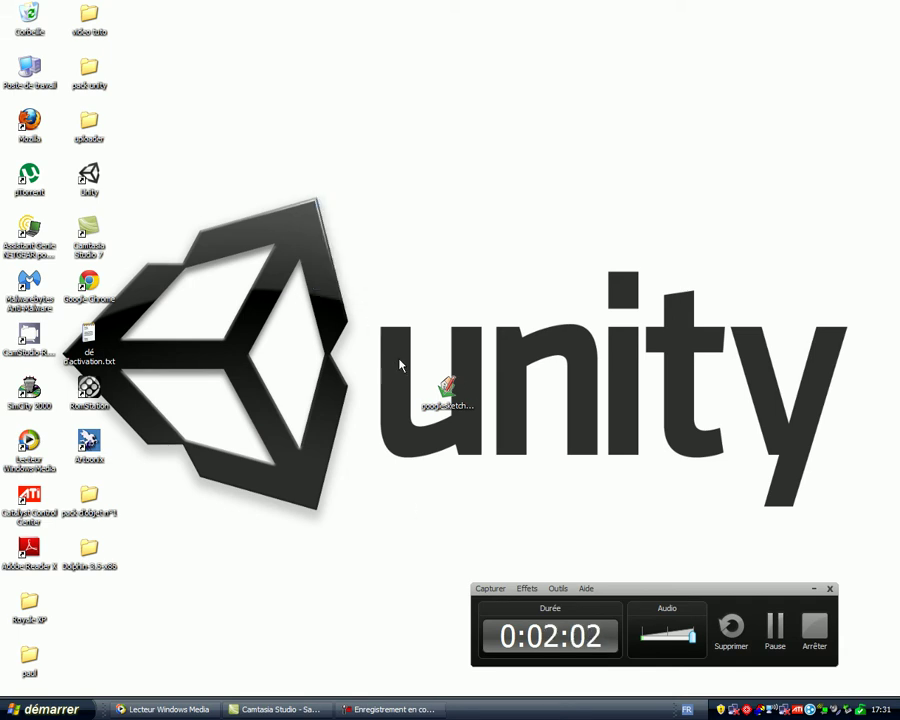
pyautogui.moveTo(401, 360); pyautogui.dragTo(530, 467)
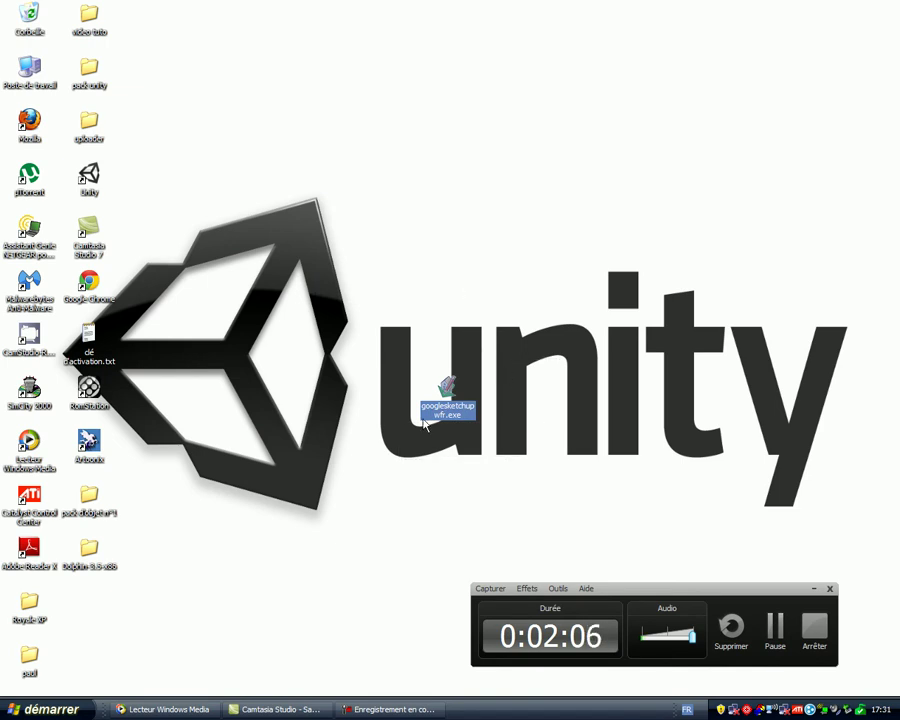
pyautogui.moveTo(378, 293); pyautogui.dragTo(553, 487)
pyautogui.moveTo(362, 322); pyautogui.dragTo(597, 514)
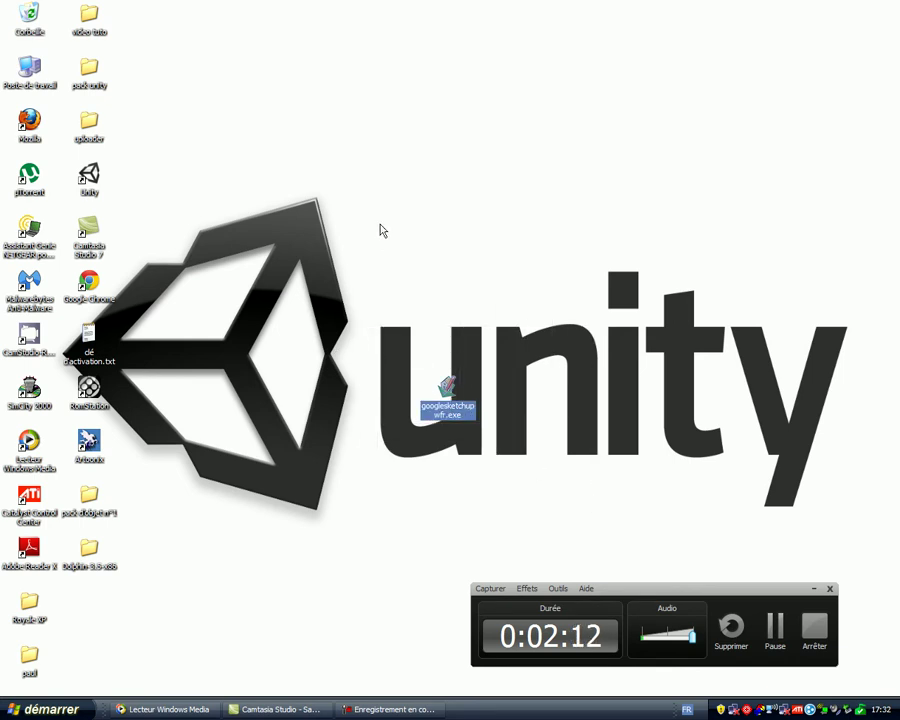
pyautogui.moveTo(380, 325)
pyautogui.mouseDown()
pyautogui.moveTo(539, 462)
pyautogui.moveTo(553, 432)
pyautogui.mouseUp()
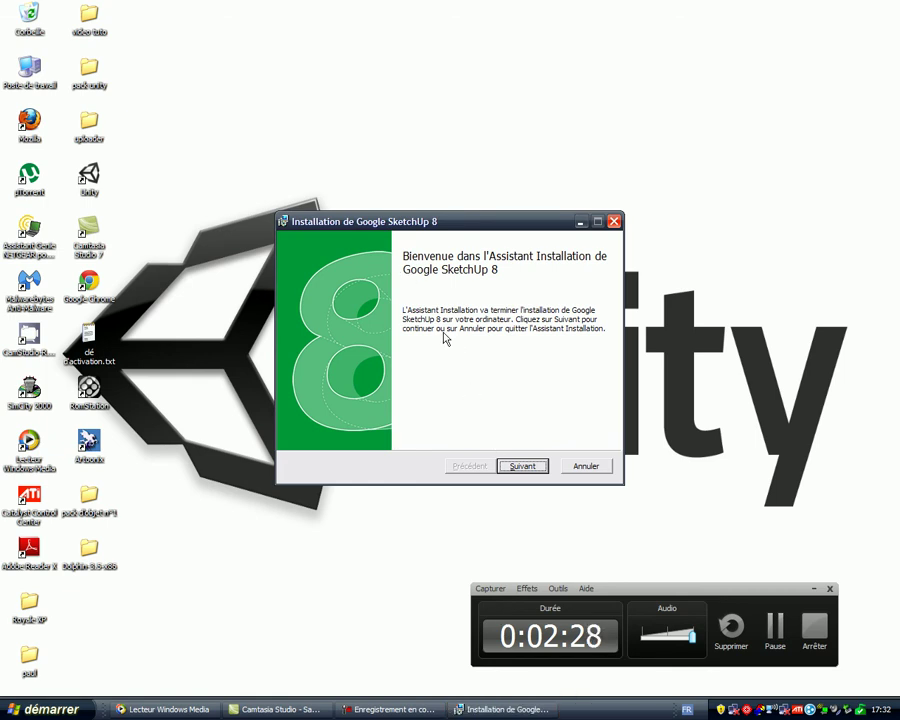
# Accept the licence, keep the default Program Files folder, install SketchUp 8 and finish the wizard
pyautogui.click(524, 468)
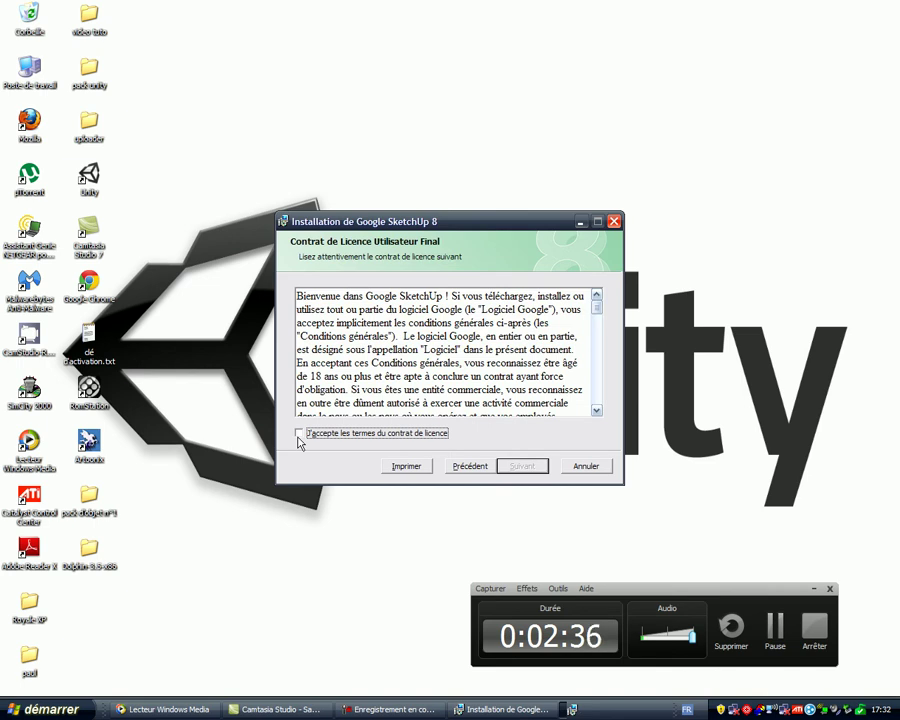
pyautogui.click(298, 433)
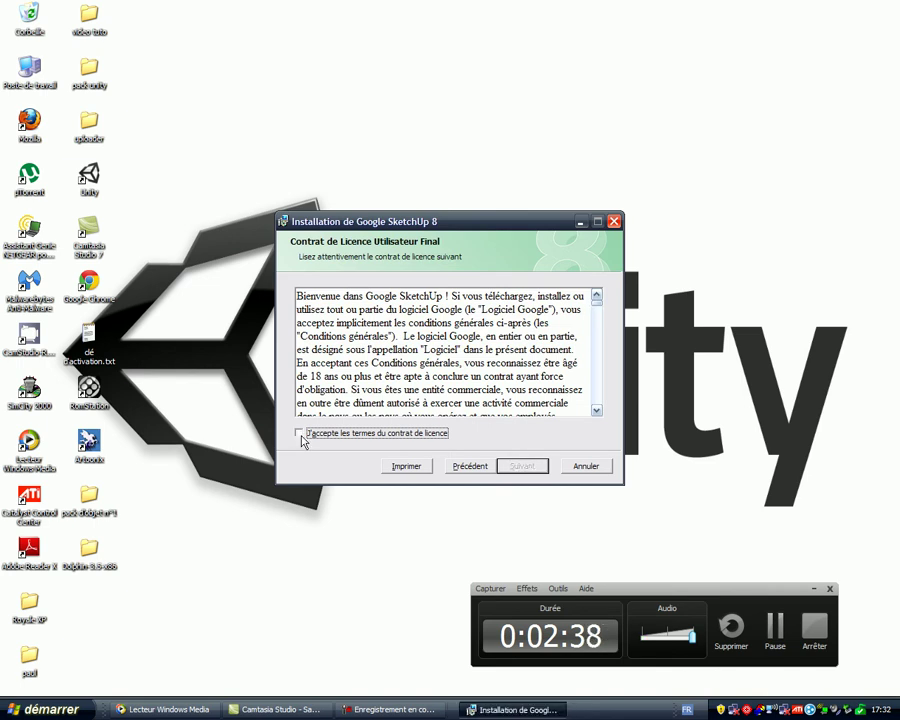
pyautogui.click(519, 470)
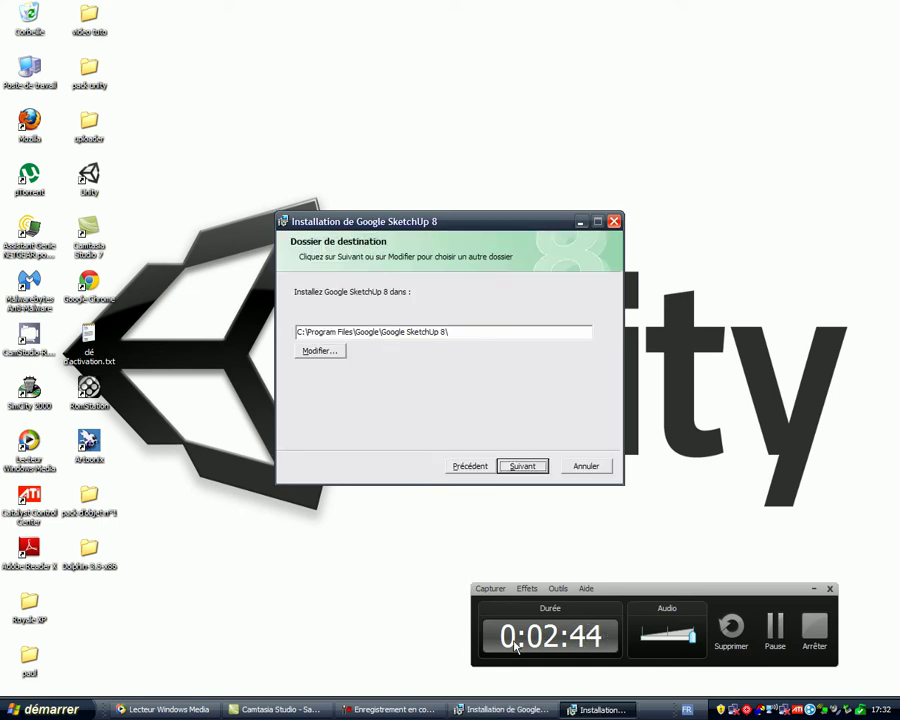
pyautogui.click(517, 470)
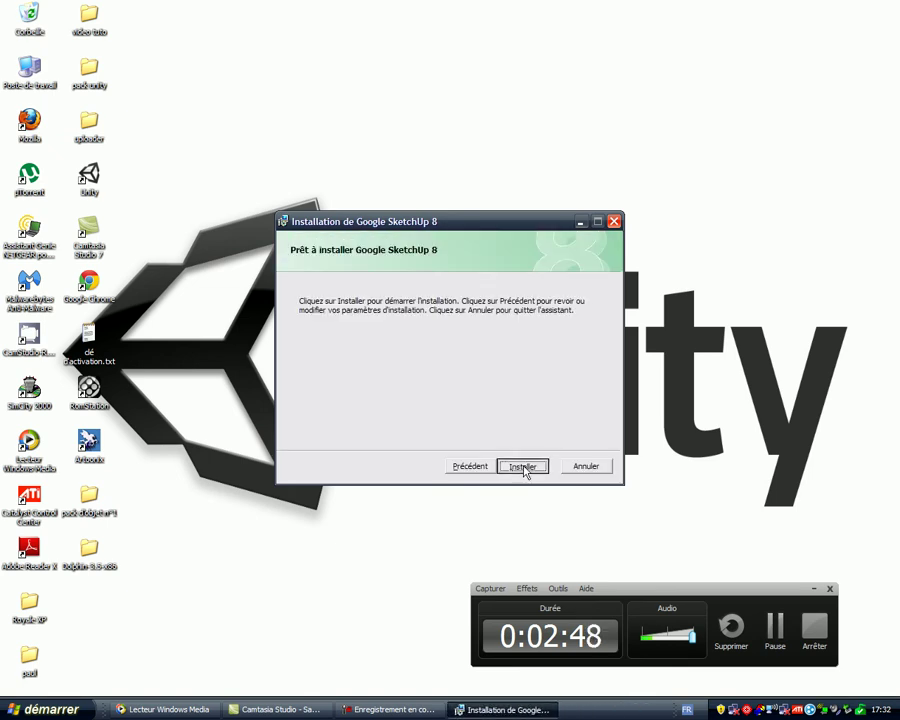
pyautogui.click(522, 469)
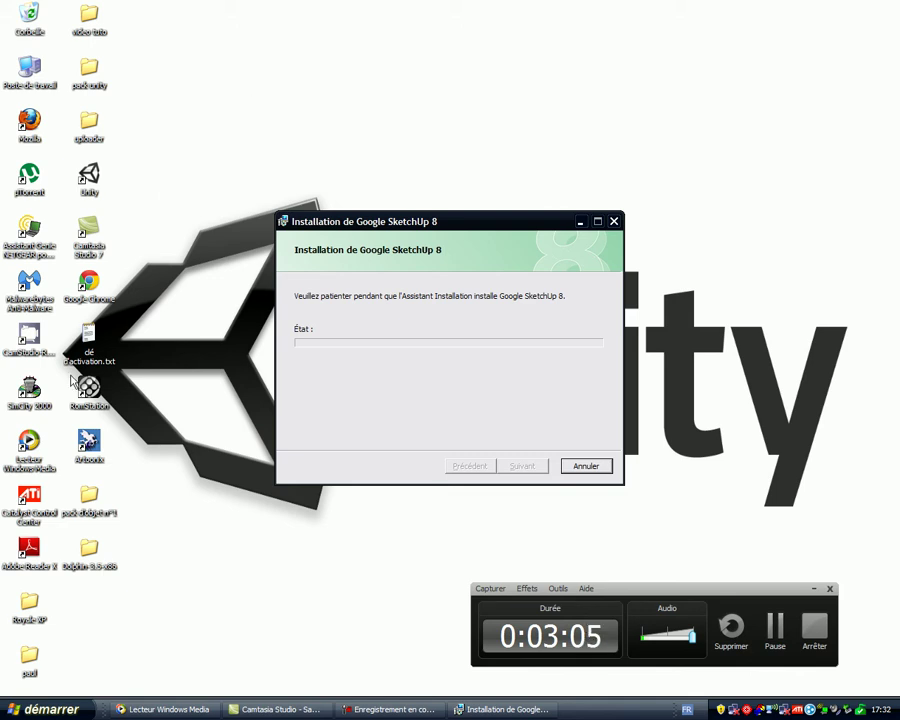
pyautogui.click(773, 630)
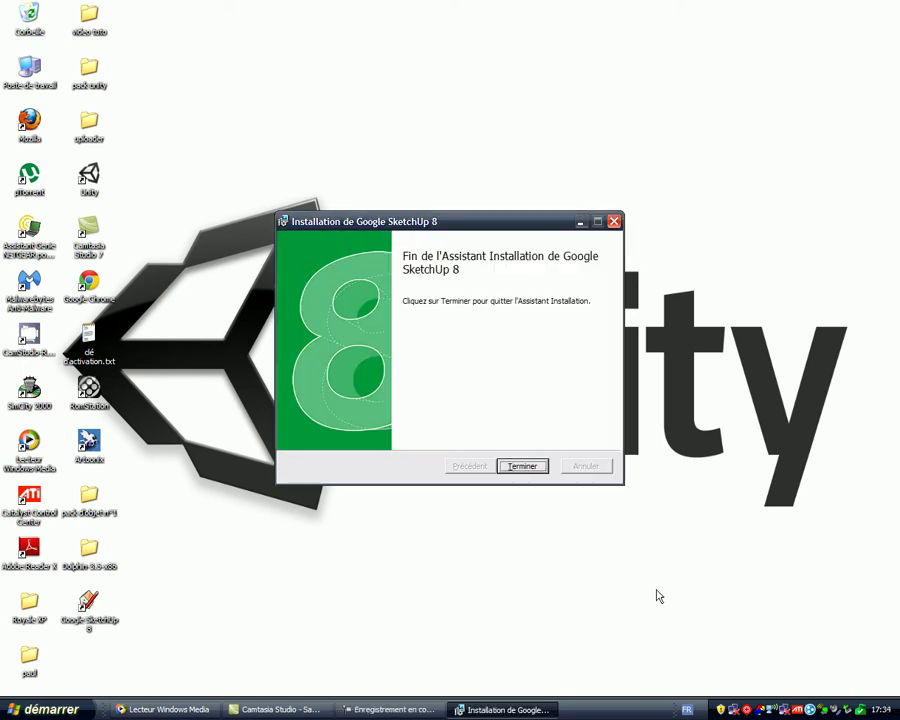
pyautogui.click(390, 709)
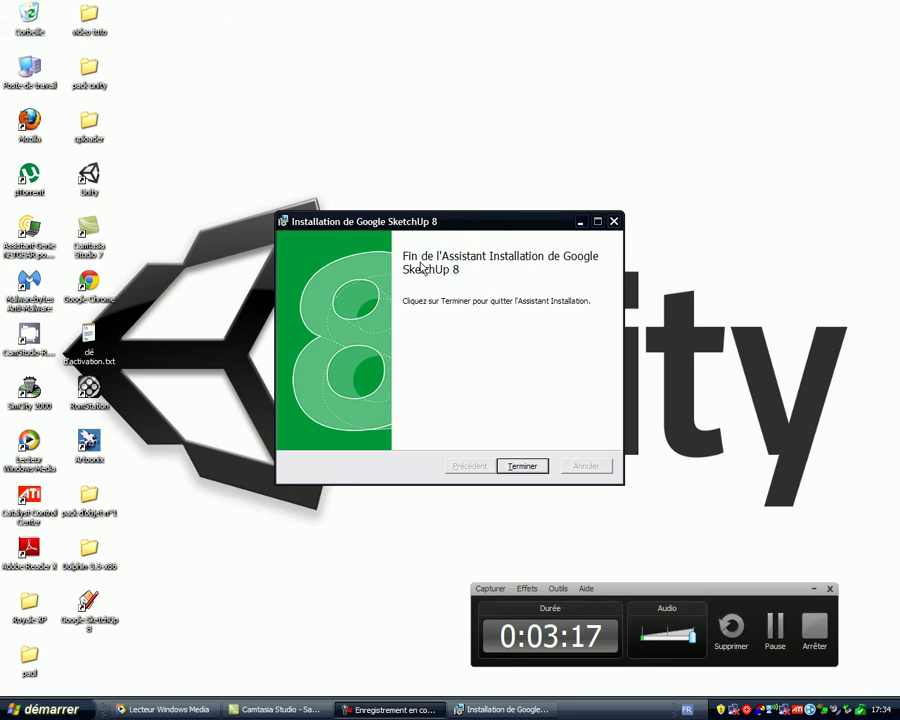
pyautogui.click(510, 472)
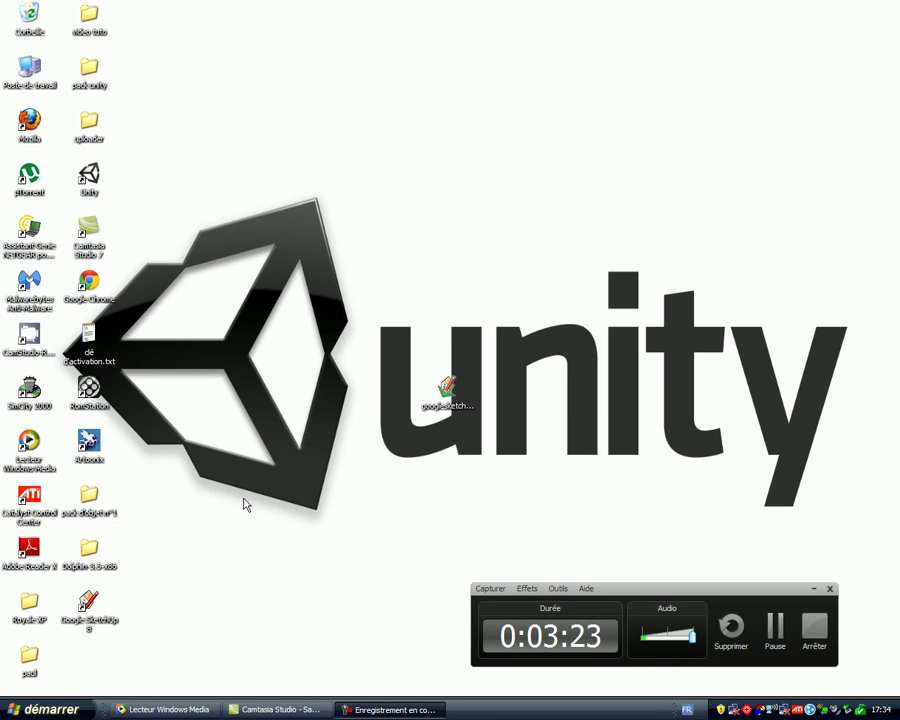
# Move the Google SketchUp 8 shortcut to sit below the installer icon
pyautogui.click(86, 612)
pyautogui.moveTo(86, 613); pyautogui.dragTo(412, 462)
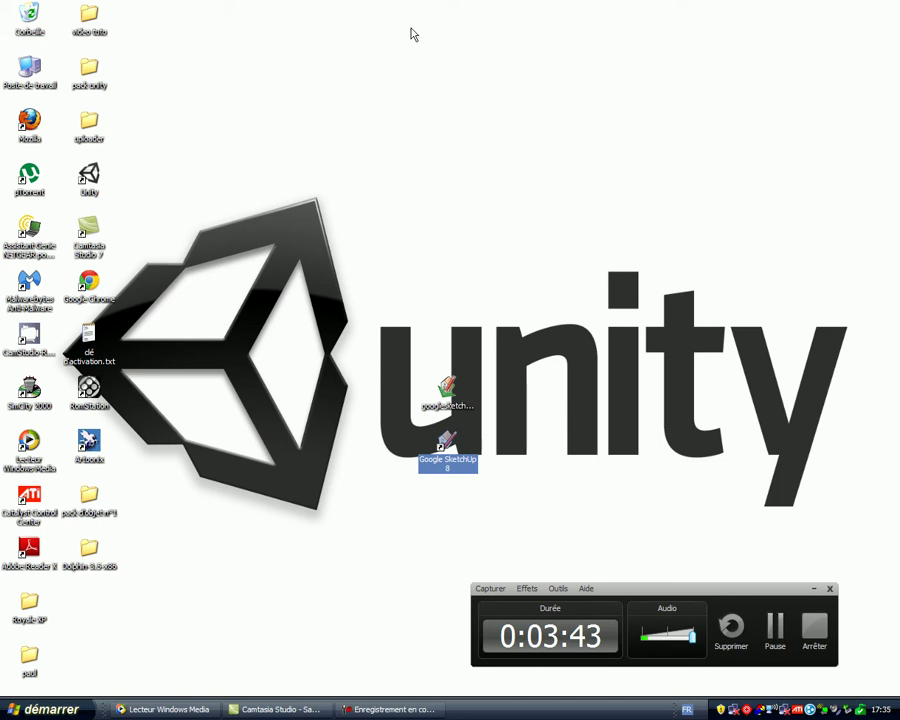
pyautogui.click(335, 402)
pyautogui.rightClick(332, 397)
pyautogui.click(322, 360)
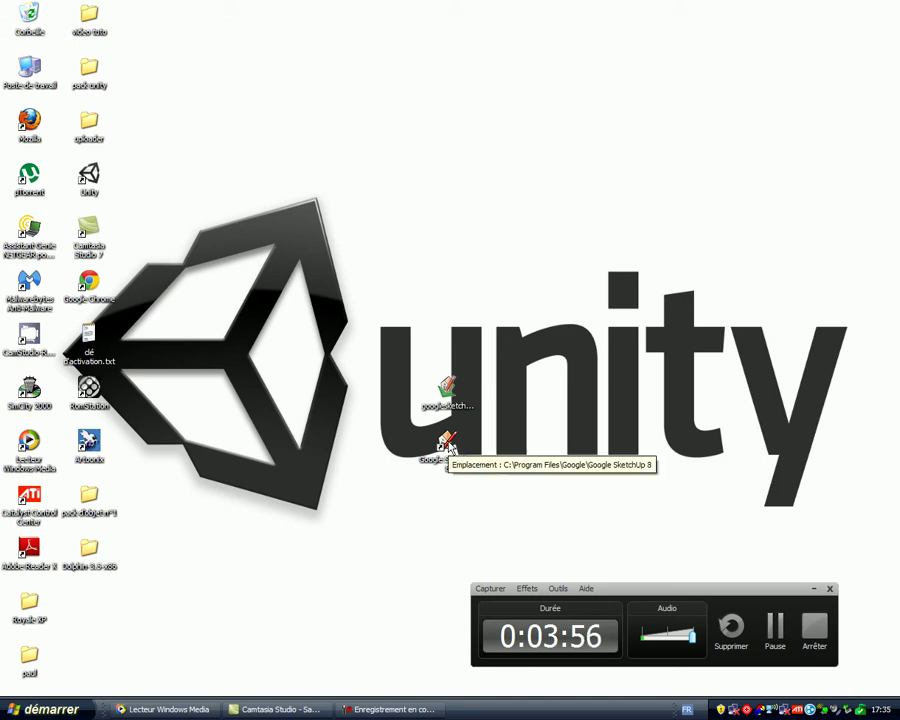
# Launch Google SketchUp 8 from its desktop shortcut to bring up the welcome window
pyautogui.doubleClick(447, 445)
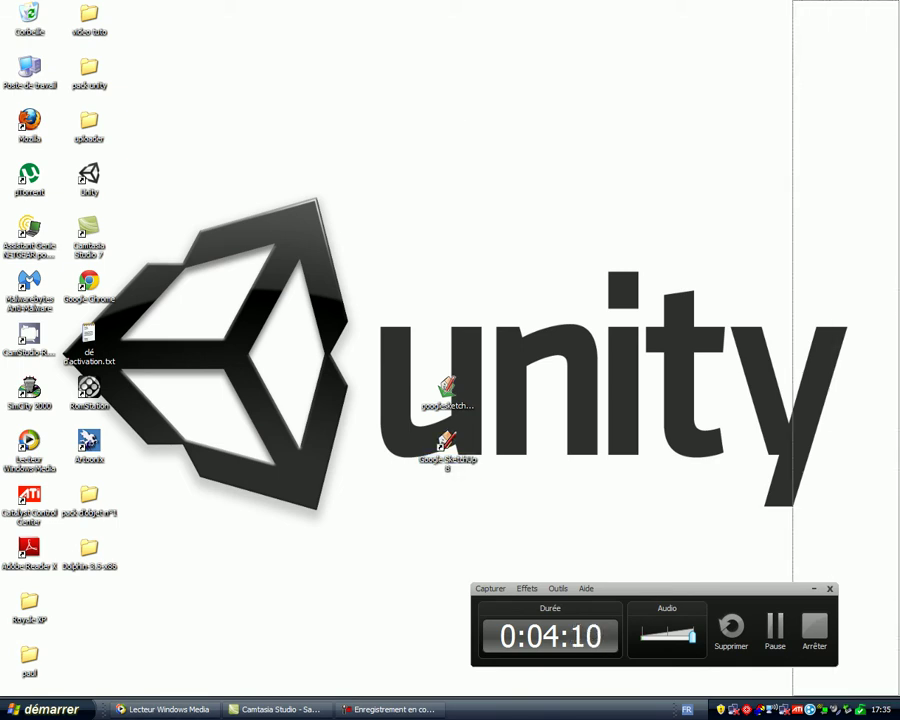
pyautogui.moveTo(893, 490)
pyautogui.mouseDown()
pyautogui.moveTo(5, 690)
pyautogui.moveTo(183, 214)
pyautogui.moveTo(383, 190)
pyautogui.mouseUp()
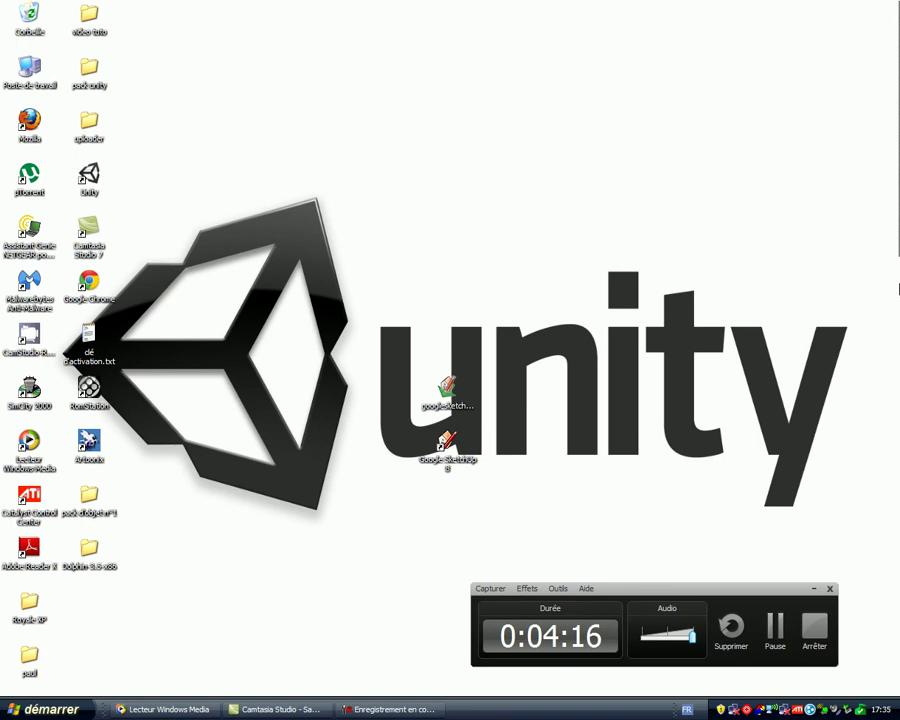
pyautogui.moveTo(897, 2); pyautogui.dragTo(2, 679)
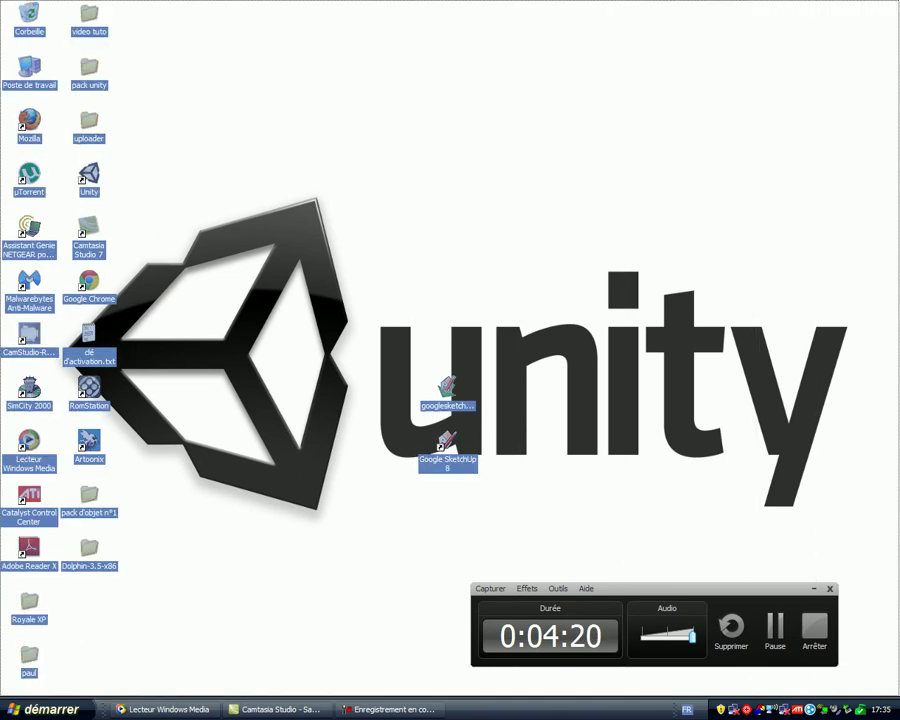
pyautogui.click(285, 366)
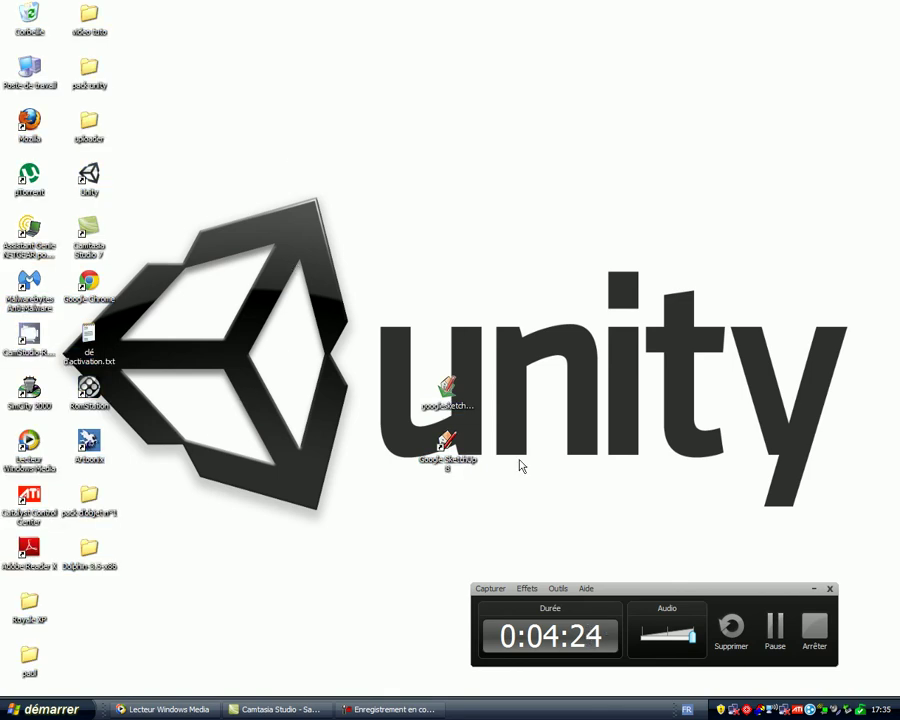
pyautogui.click(449, 445)
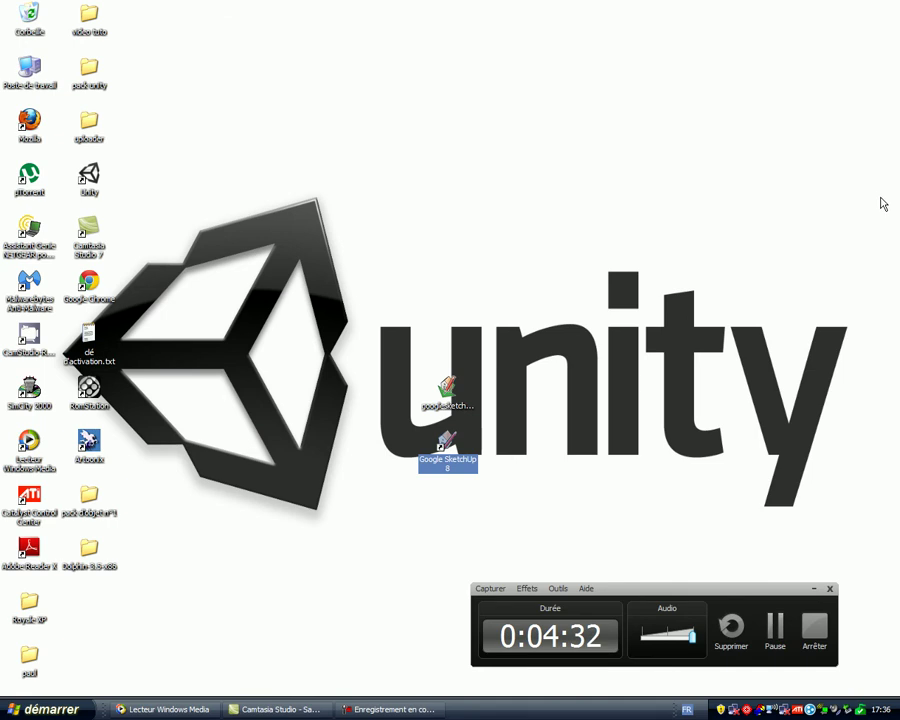
pyautogui.moveTo(862, 195)
pyautogui.mouseDown()
pyautogui.moveTo(187, 555)
pyautogui.moveTo(57, 515)
pyautogui.mouseUp()
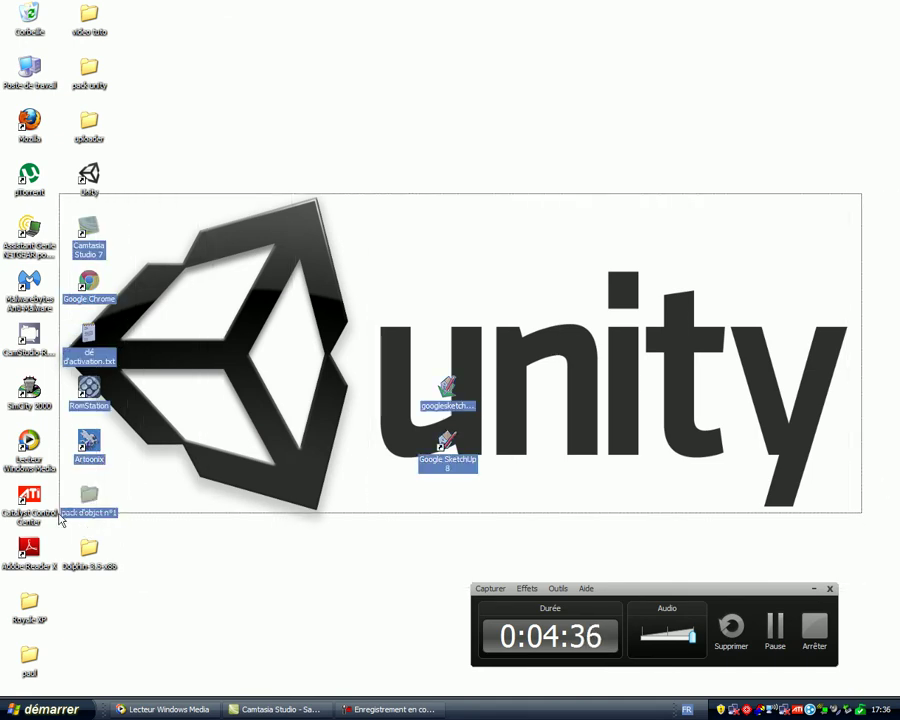
pyautogui.moveTo(57, 515)
pyautogui.mouseDown()
pyautogui.moveTo(197, 567)
pyautogui.moveTo(517, 524)
pyautogui.moveTo(537, 549)
pyautogui.mouseUp()
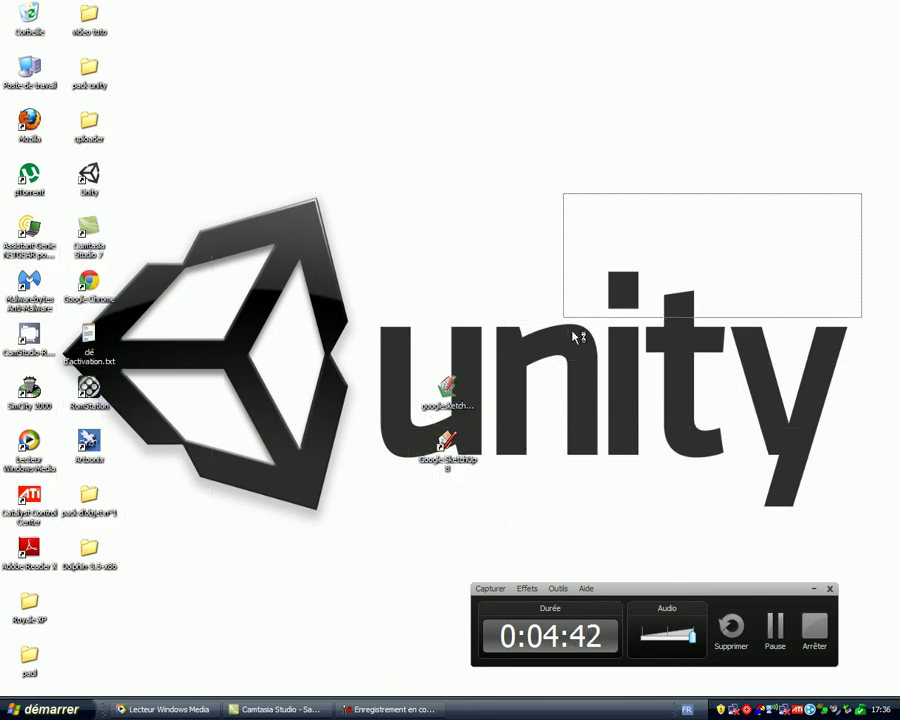
pyautogui.moveTo(531, 545)
pyautogui.mouseDown()
pyautogui.moveTo(482, 529)
pyautogui.moveTo(320, 368)
pyautogui.moveTo(558, 438)
pyautogui.mouseUp()
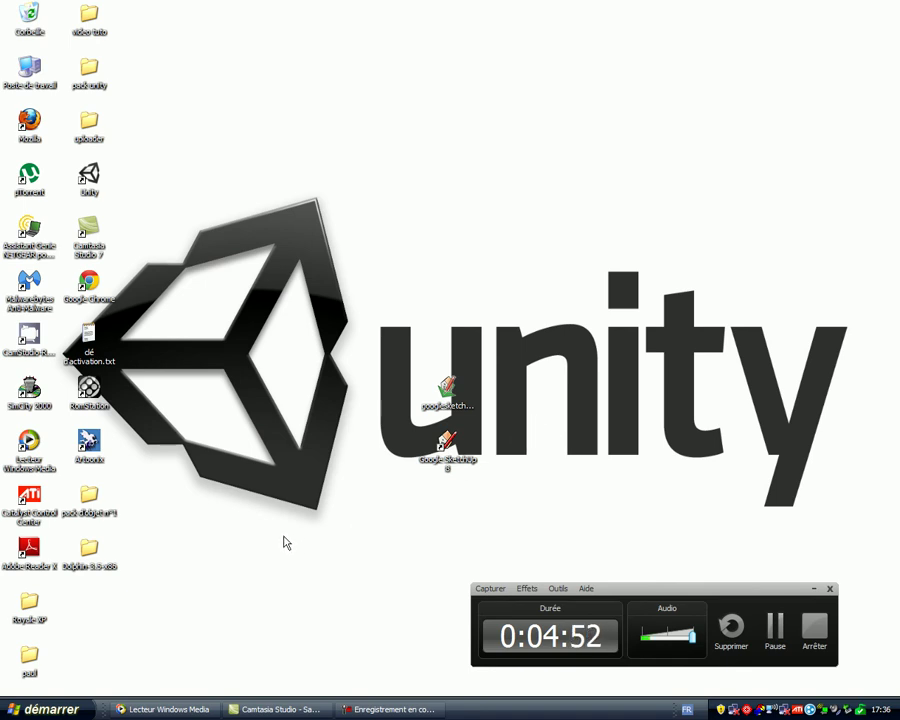
pyautogui.click(771, 650)
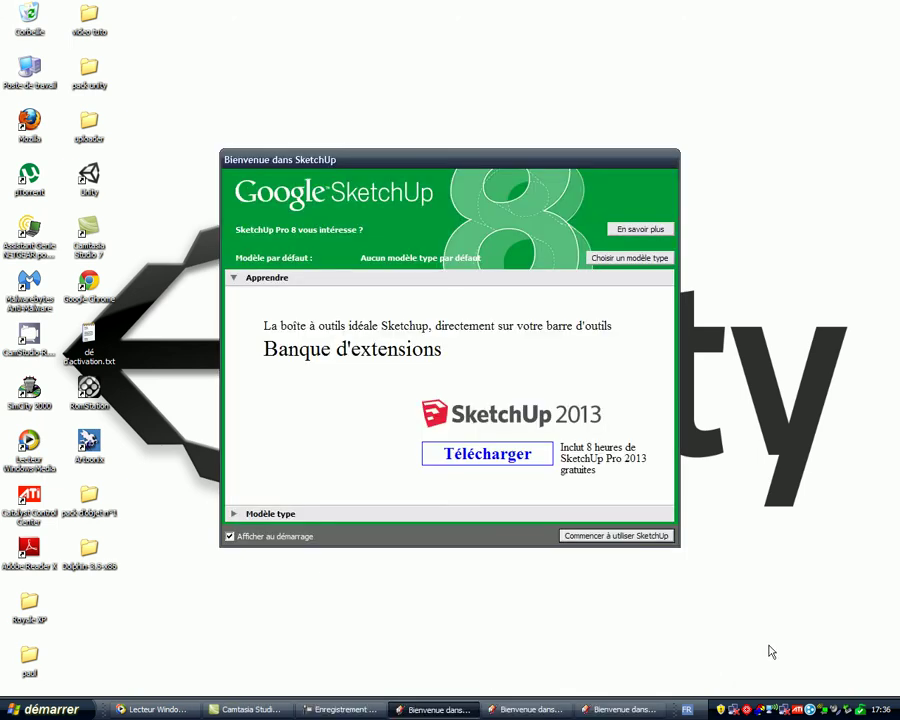
# Pick the Modèle type simple - Mètres template in the welcome window and try starting SketchUp
pyautogui.click(530, 709)
pyautogui.click(586, 709)
pyautogui.click(436, 710)
pyautogui.click(610, 262)
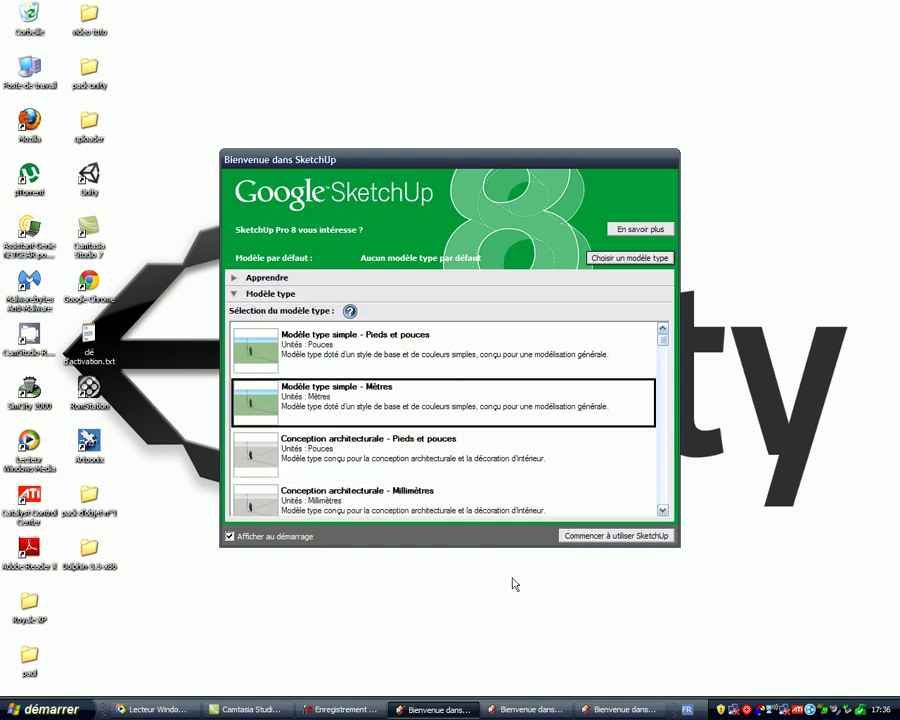
pyautogui.click(586, 539)
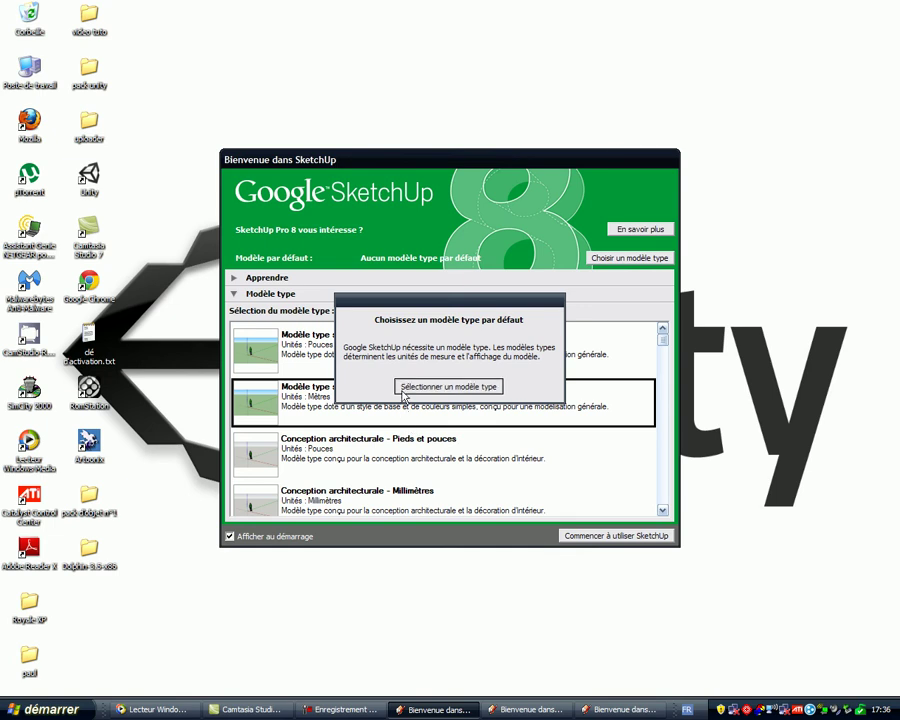
pyautogui.click(405, 387)
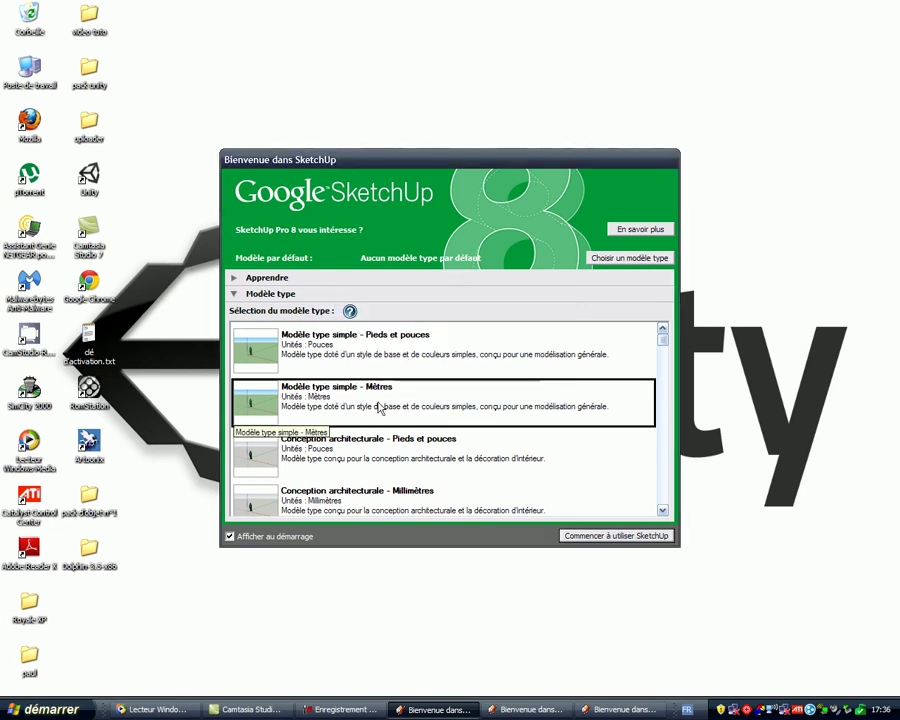
pyautogui.click(592, 538)
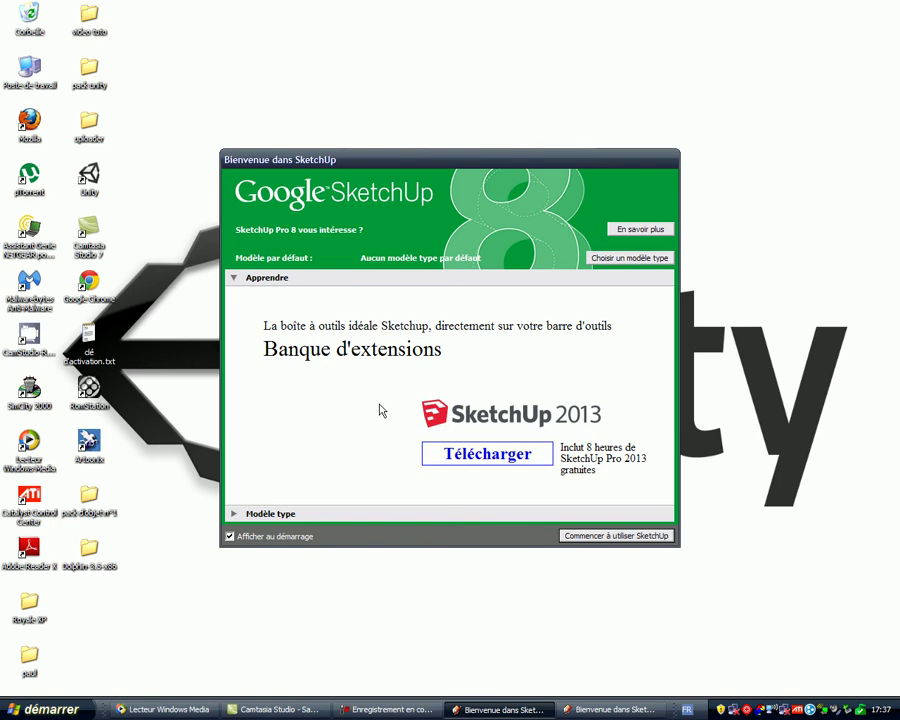
pyautogui.click(395, 712)
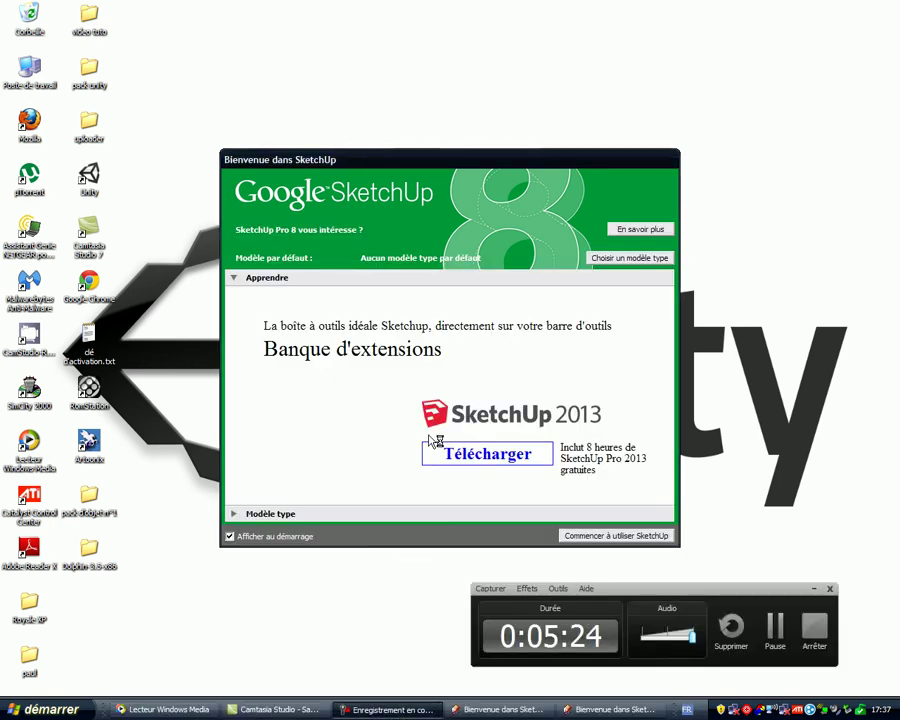
pyautogui.moveTo(441, 170)
pyautogui.mouseDown()
pyautogui.moveTo(434, 159)
pyautogui.moveTo(257, 121)
pyautogui.mouseUp()
# End both frozen 'Bienvenue dans SketchUp' tasks in Task Manager, then close it
pyautogui.hotkey('ctrl', 'shift', 'Escape')
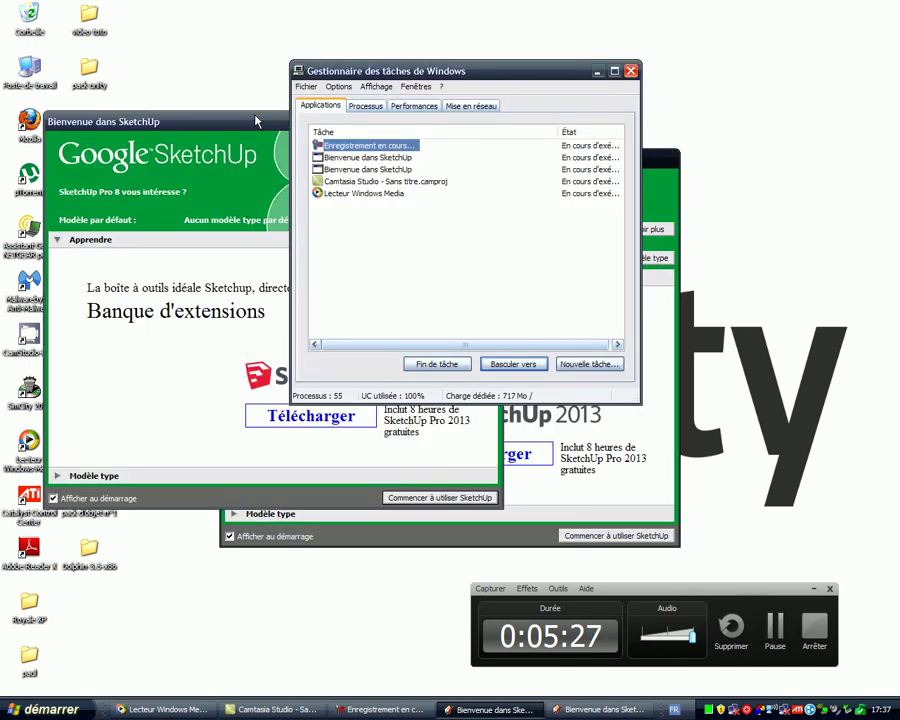
pyautogui.click(350, 157)
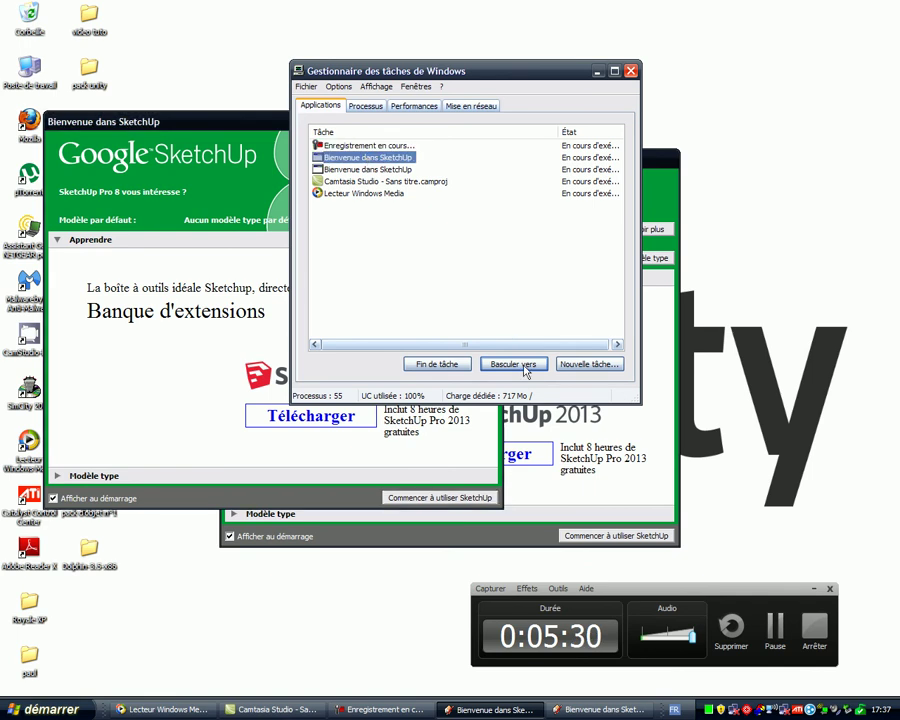
pyautogui.click(417, 365)
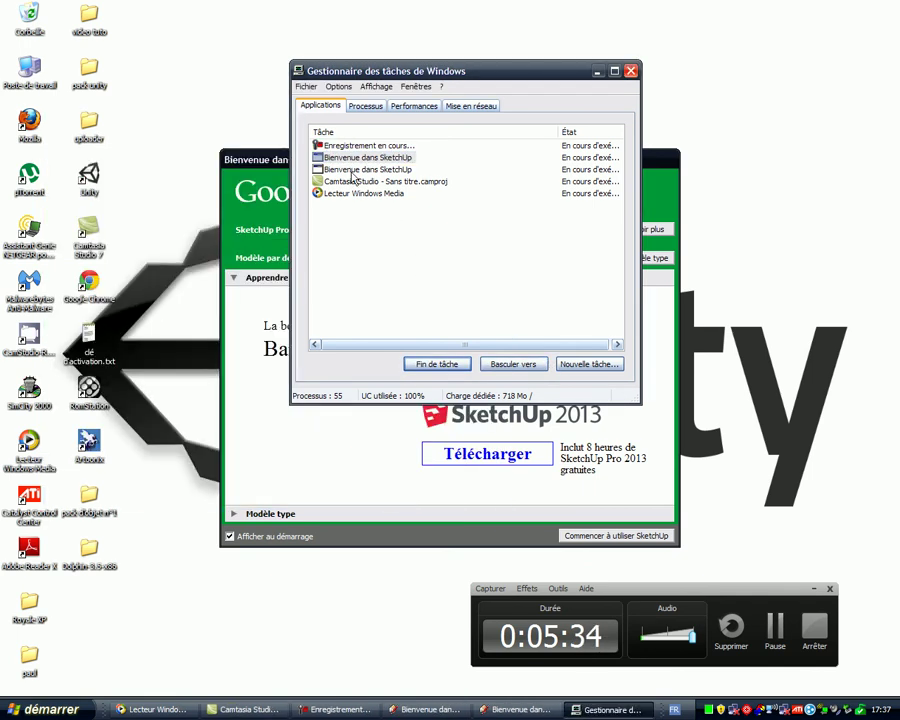
pyautogui.click(447, 366)
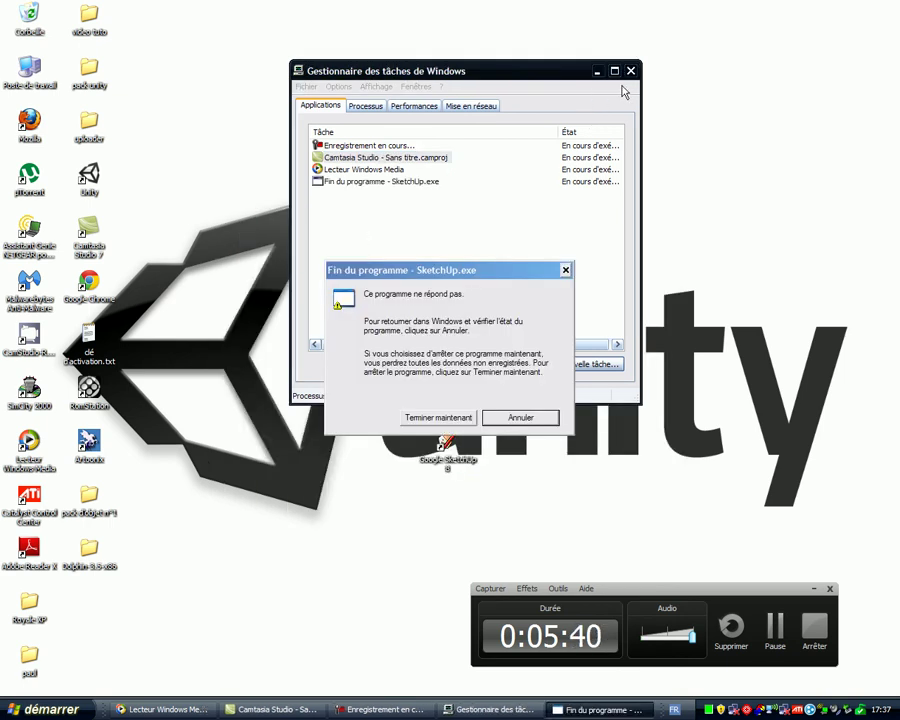
pyautogui.click(564, 271)
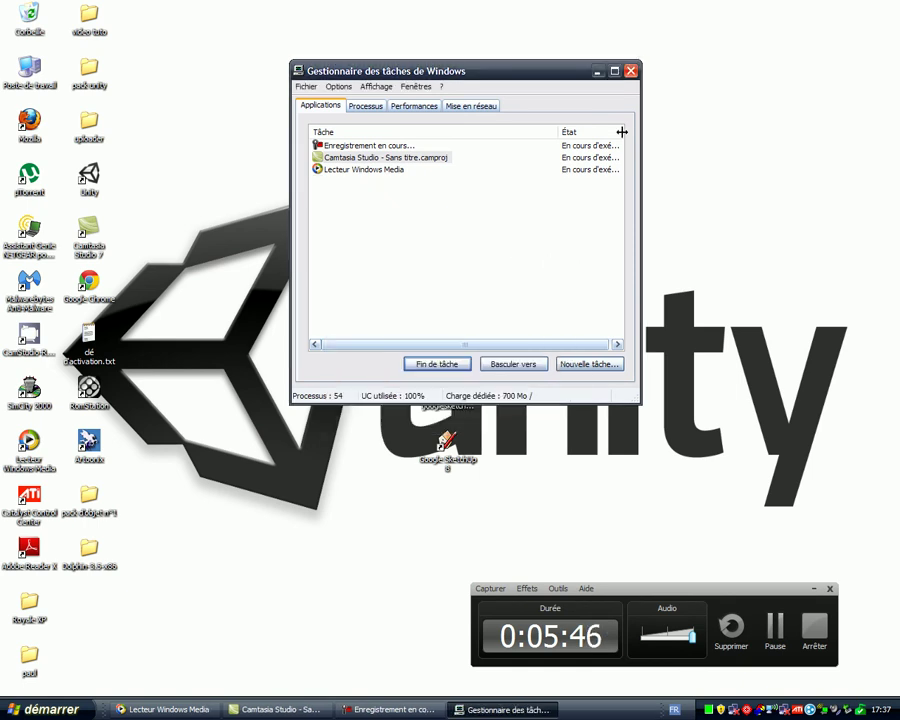
pyautogui.click(631, 71)
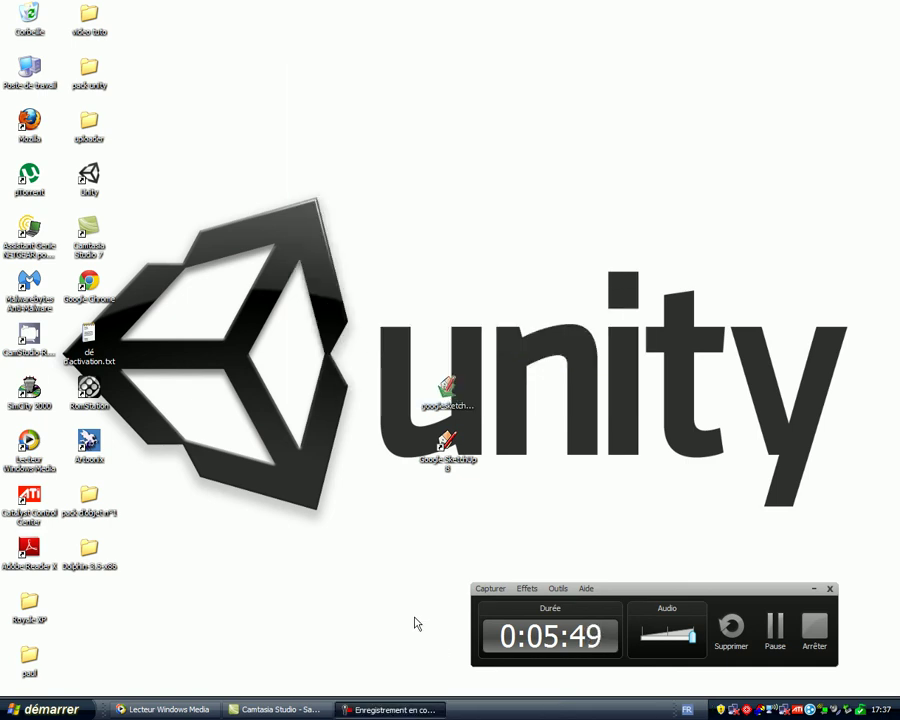
# Close the frozen 'Sans titre' SketchUp window and end the unresponsive instance
pyautogui.moveTo(318, 519); pyautogui.dragTo(882, 693)
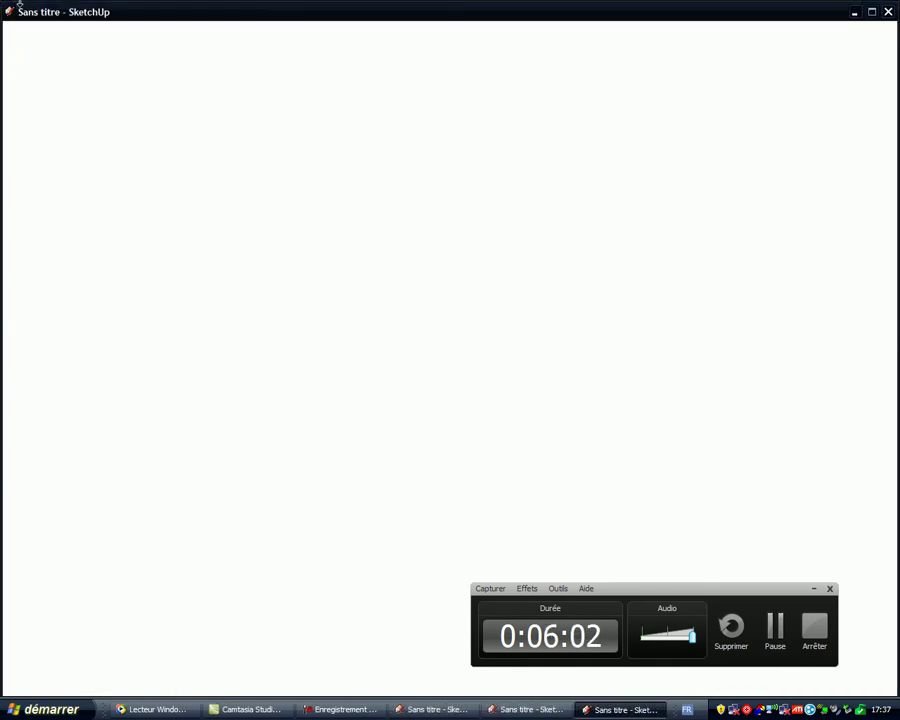
pyautogui.click(503, 712)
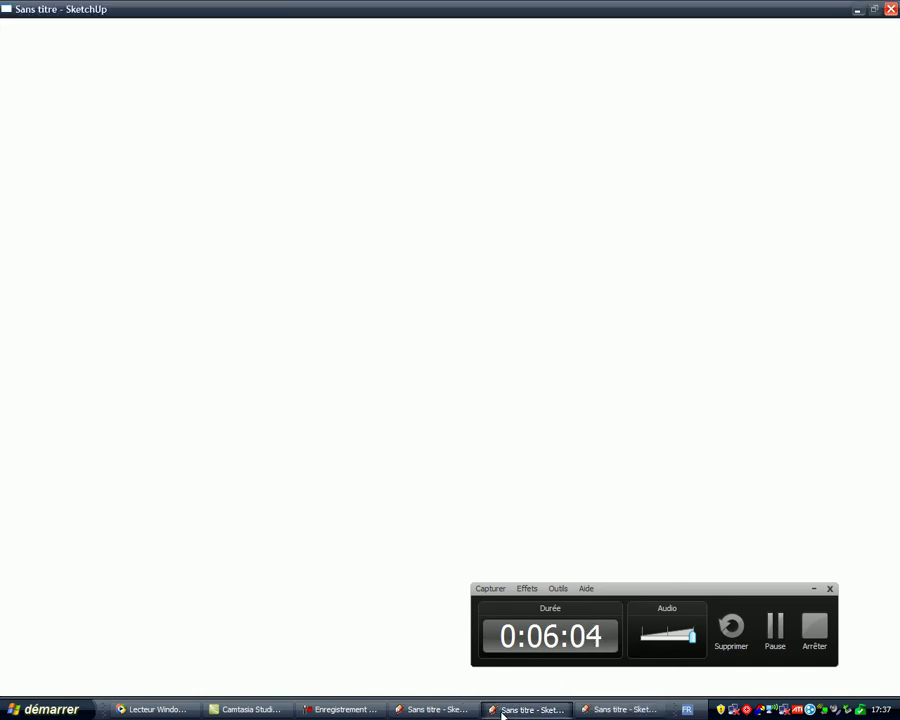
pyautogui.click(452, 714)
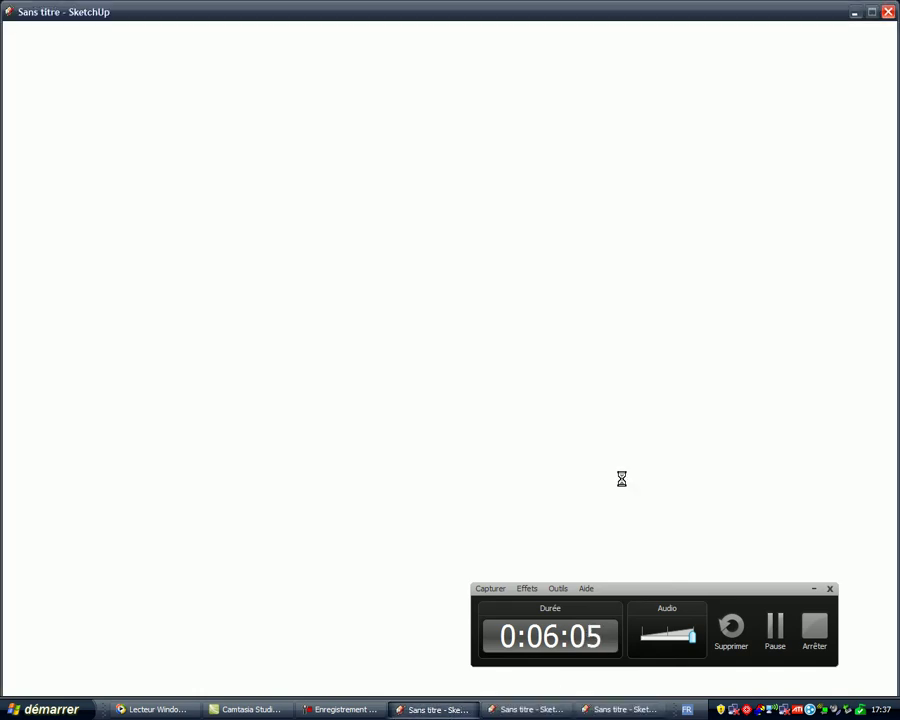
pyautogui.click(887, 12)
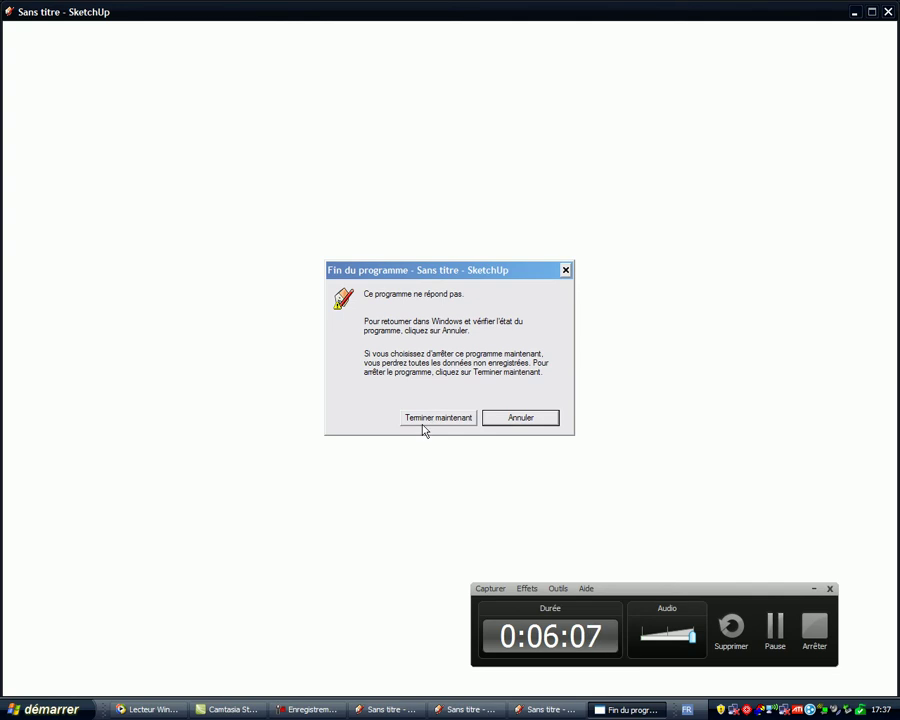
pyautogui.click(511, 420)
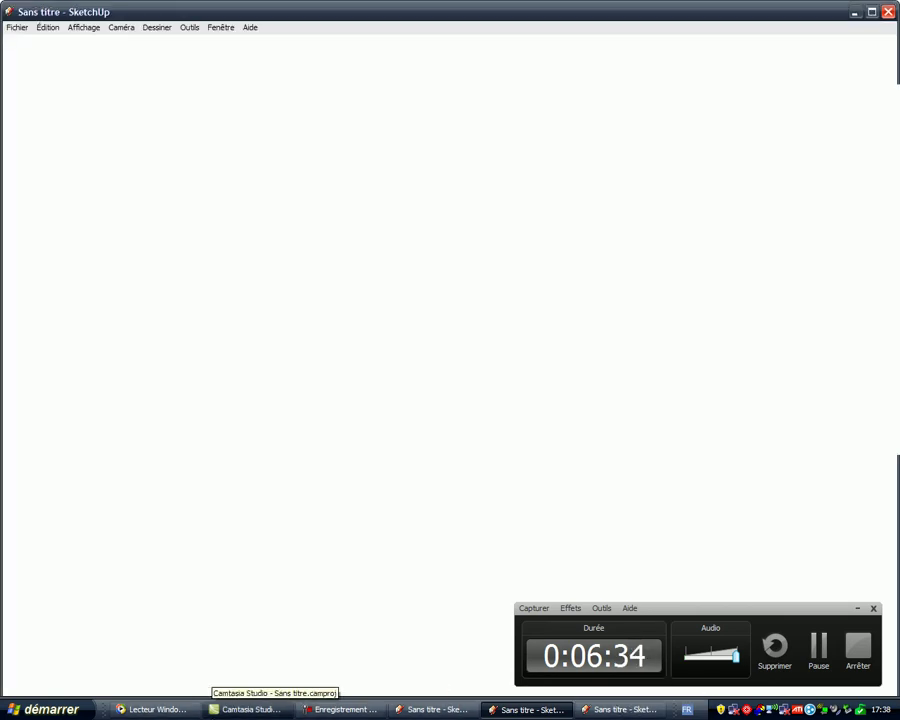
# Switch between Camtasia and SketchUp until the untitled model finishes loading
pyautogui.click(230, 710)
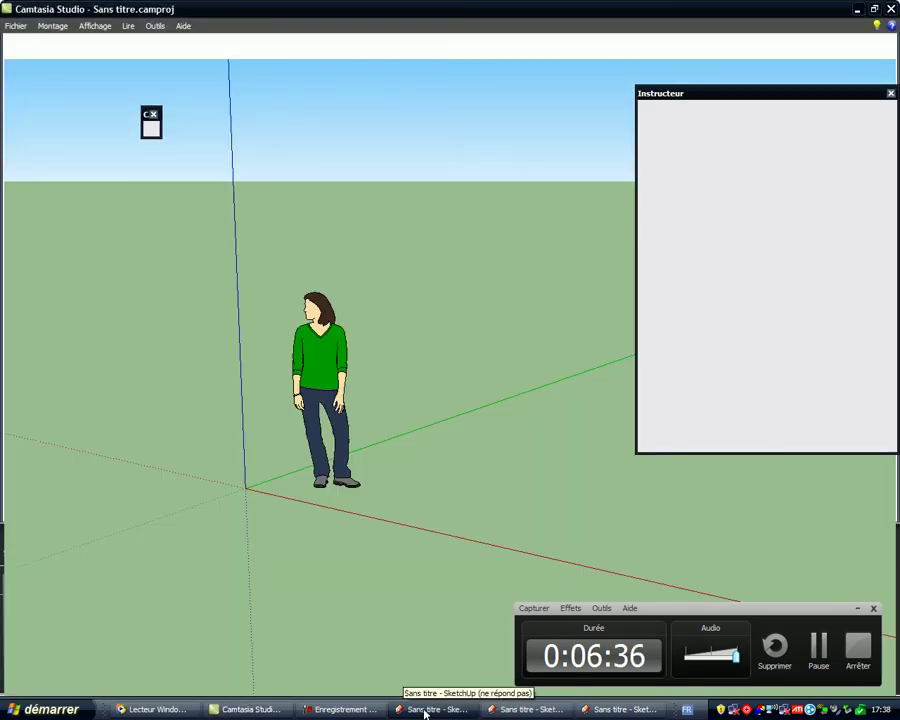
pyautogui.click(428, 710)
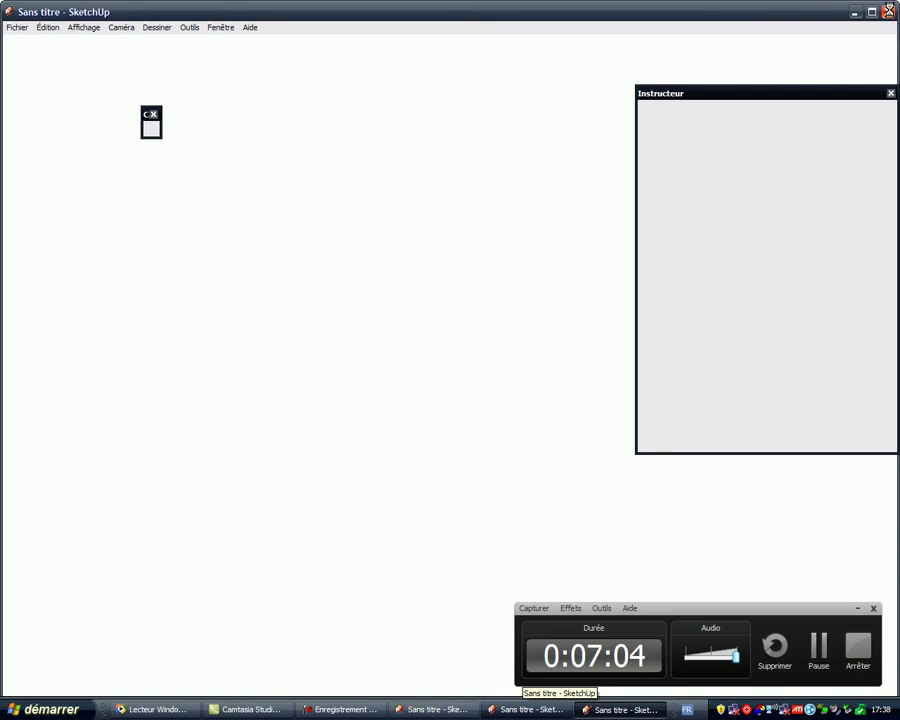
pyautogui.click(372, 708)
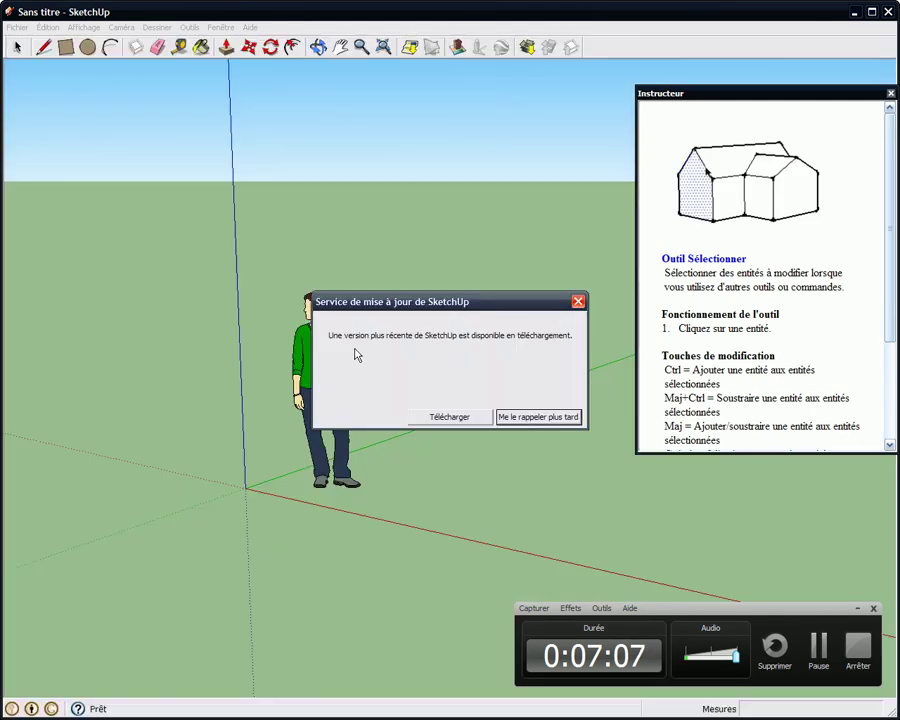
# Dismiss the update notice, close the extra SketchUp window and the Instructor panel
pyautogui.click(577, 302)
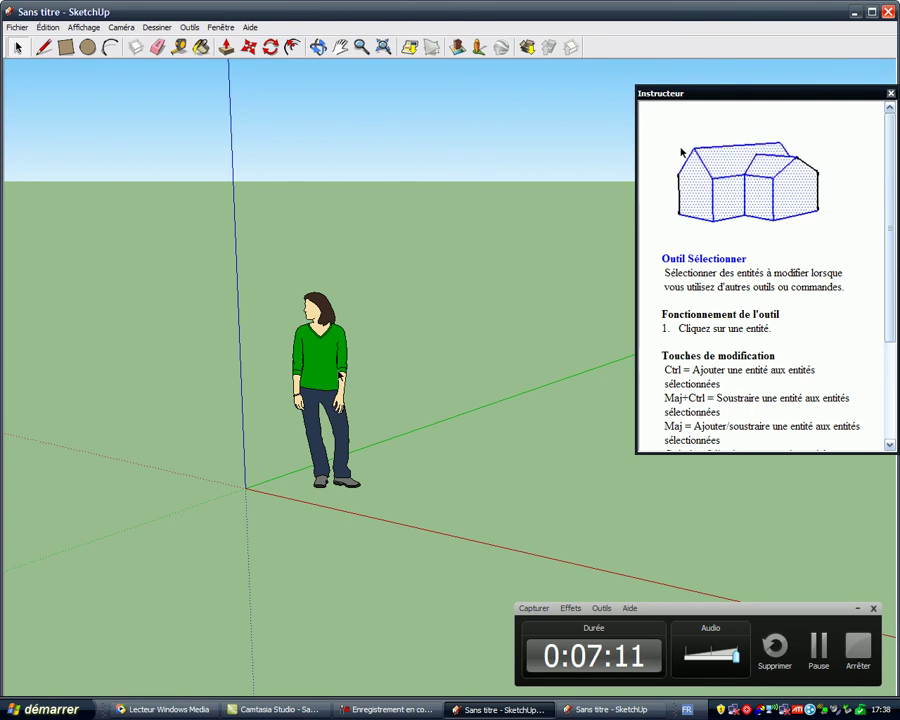
pyautogui.click(322, 380)
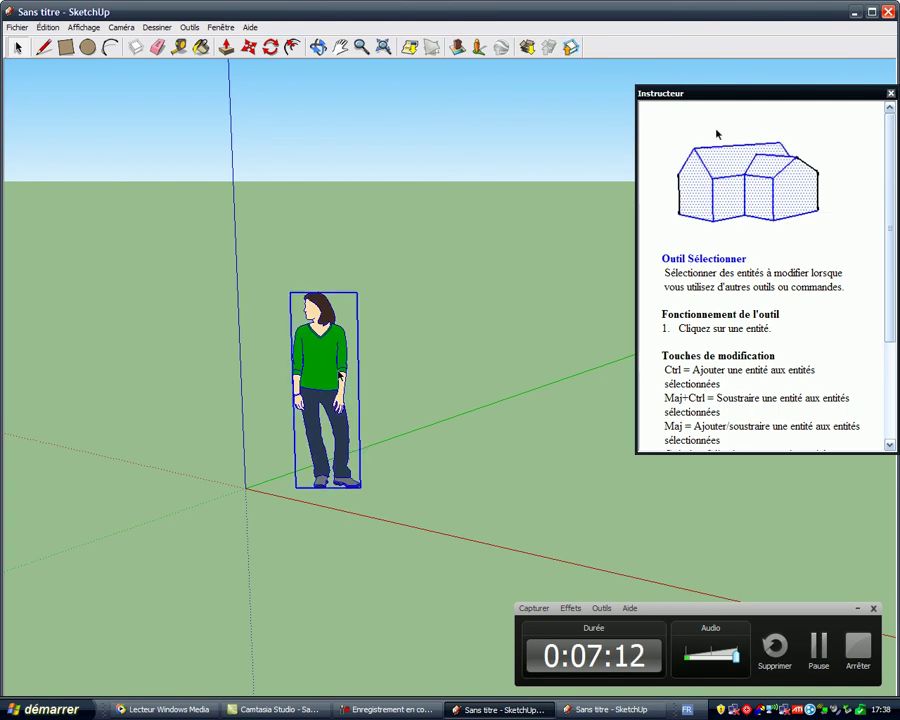
pyautogui.click(888, 12)
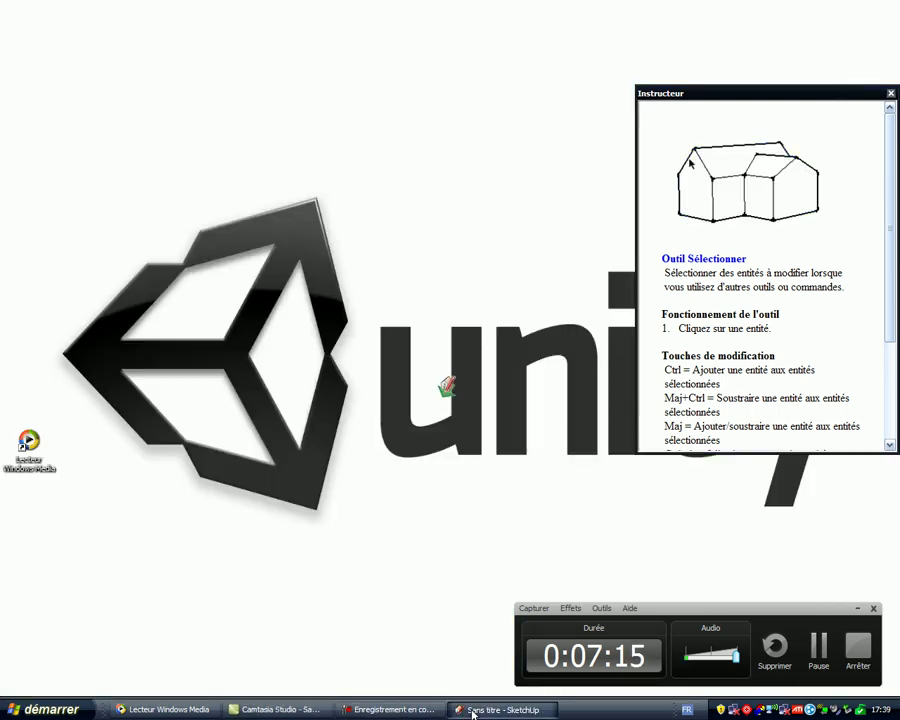
pyautogui.click(470, 709)
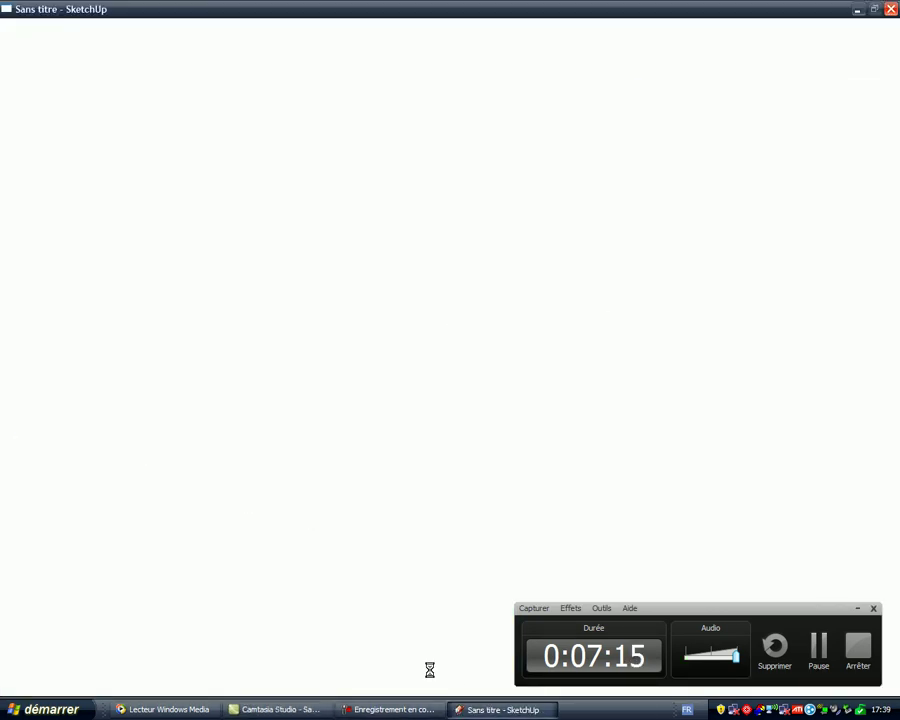
pyautogui.click(857, 12)
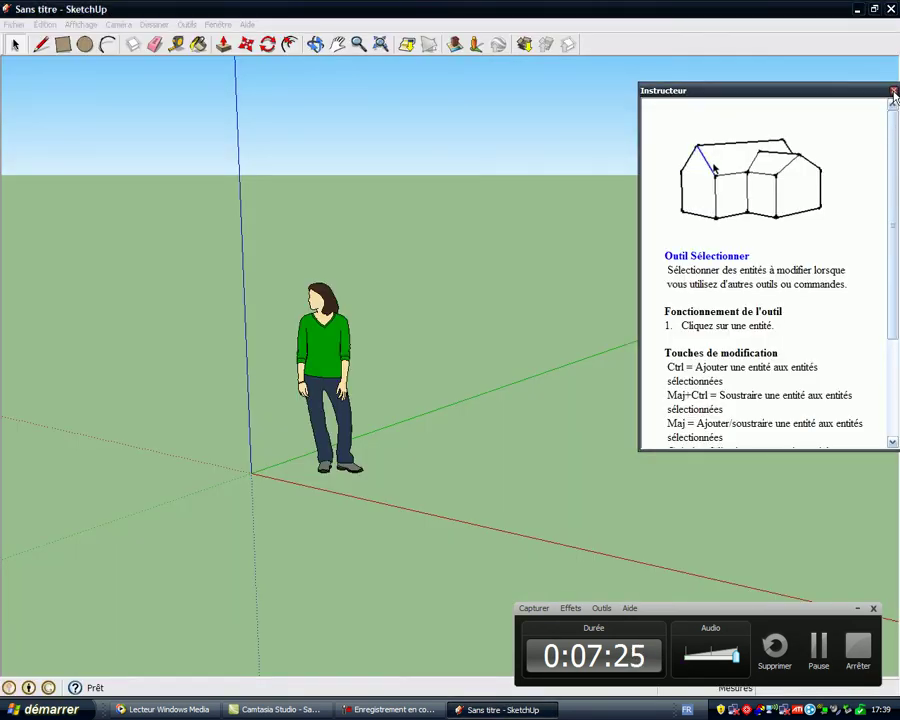
pyautogui.click(893, 91)
# Delete the default person figure with Effacer
pyautogui.click(350, 343)
pyautogui.rightClick(351, 345)
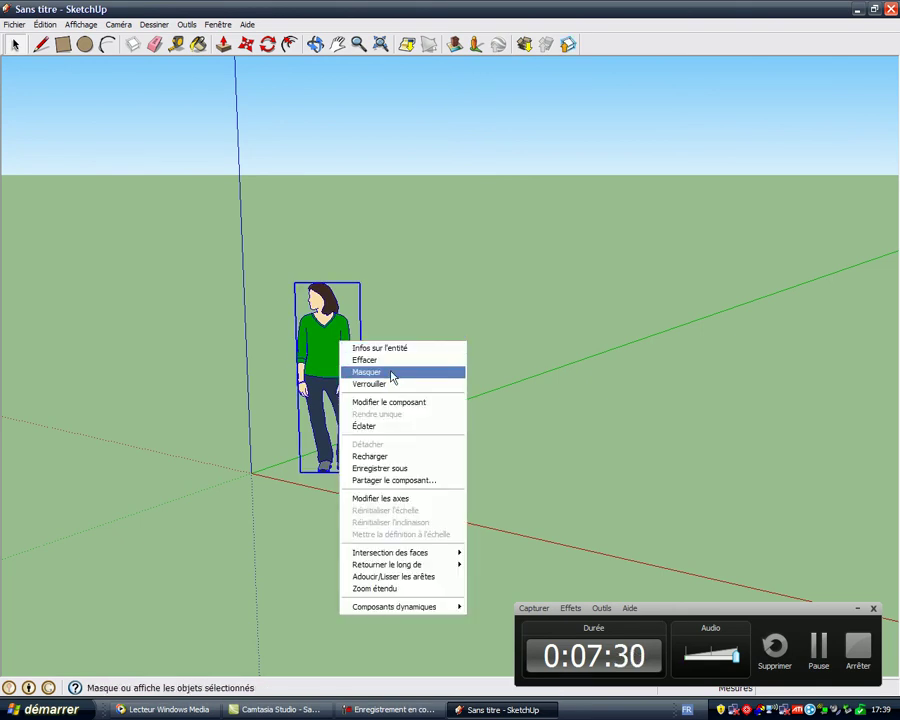
pyautogui.click(395, 361)
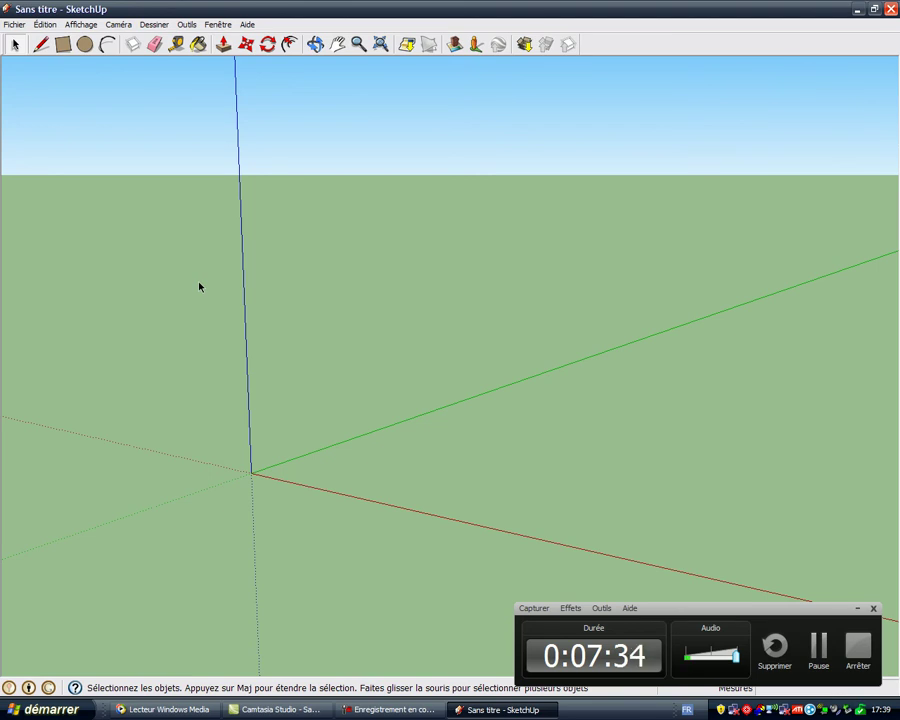
# Open model downloading via Fichier > Banque d'images 3D > Télécharger des modèles
pyautogui.click(14, 28)
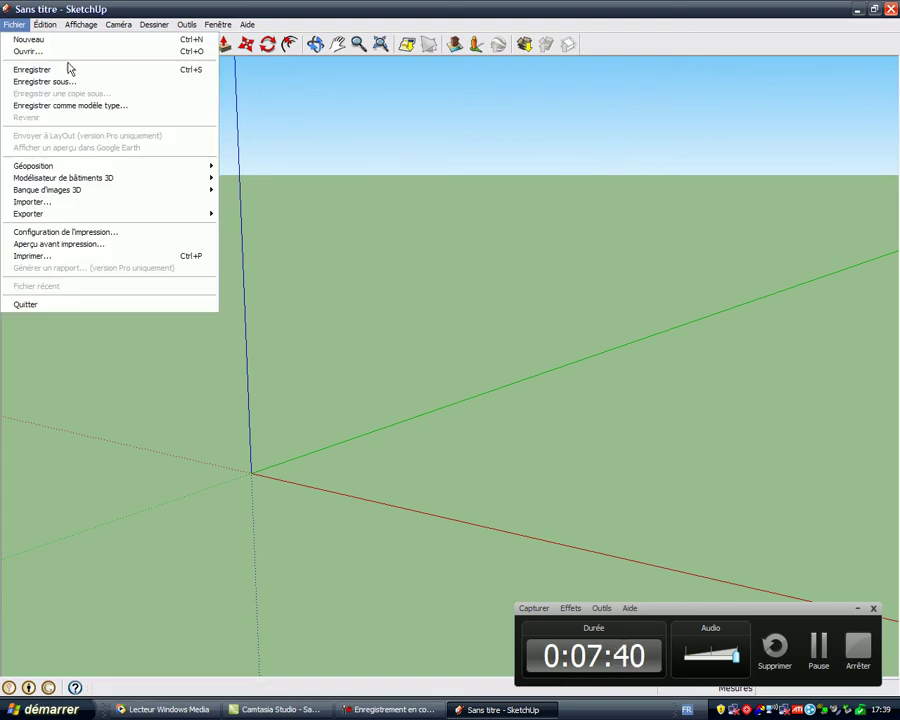
pyautogui.moveTo(117, 197)
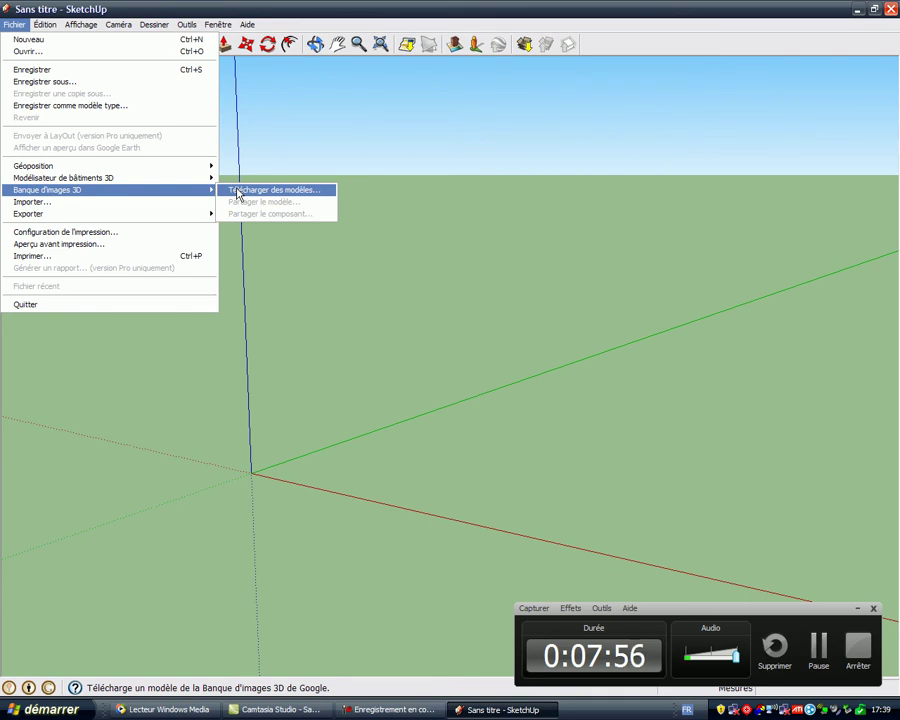
pyautogui.click(240, 192)
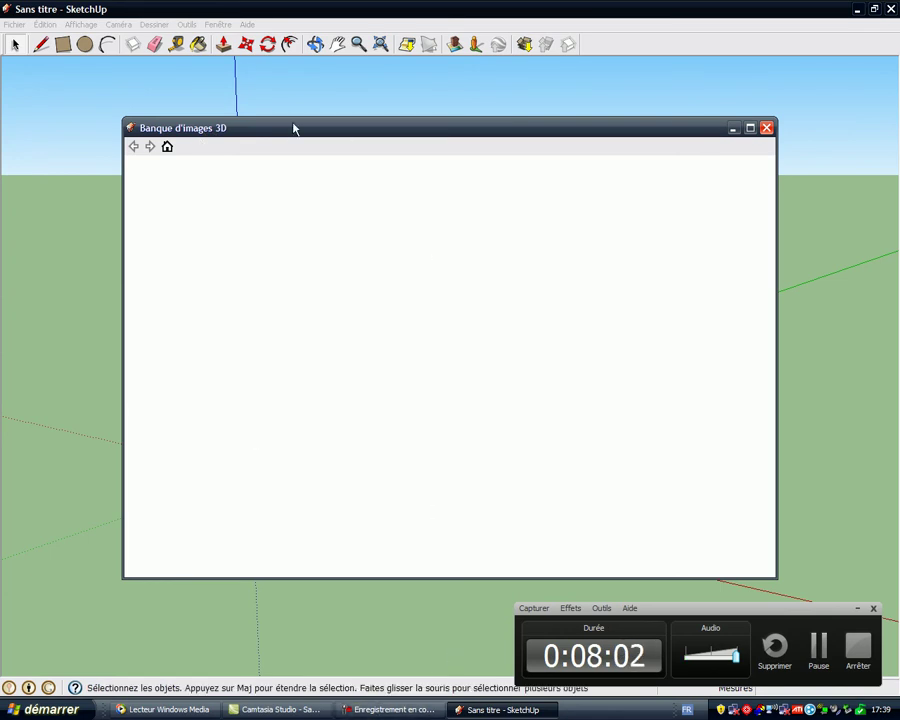
# Reposition the 3D Warehouse window and browse Collections de bâtiments 3D before searching
pyautogui.moveTo(279, 136); pyautogui.dragTo(275, 119)
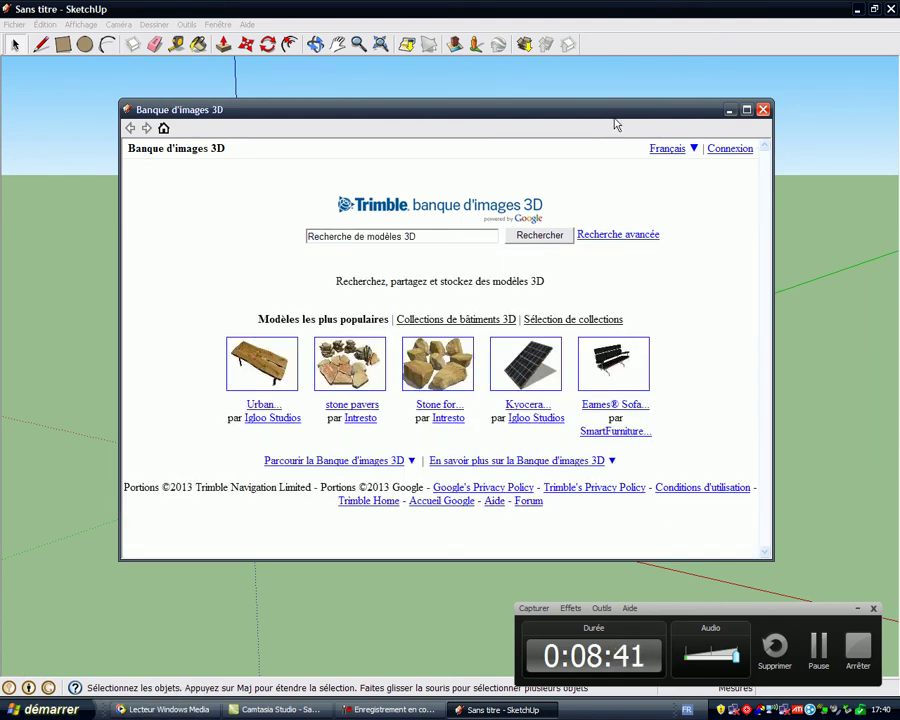
pyautogui.click(450, 319)
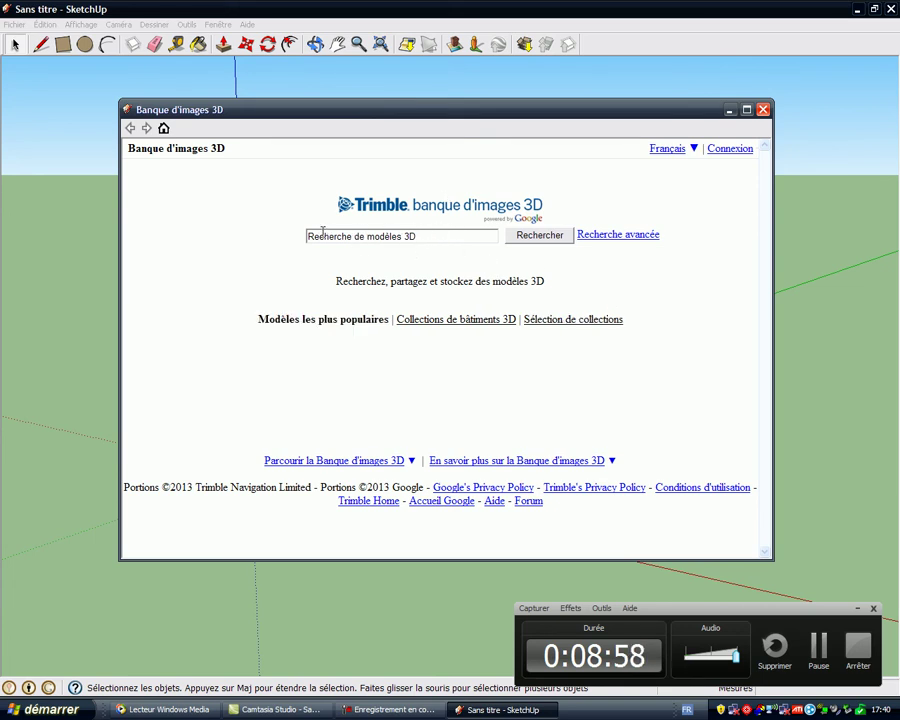
pyautogui.click(408, 235)
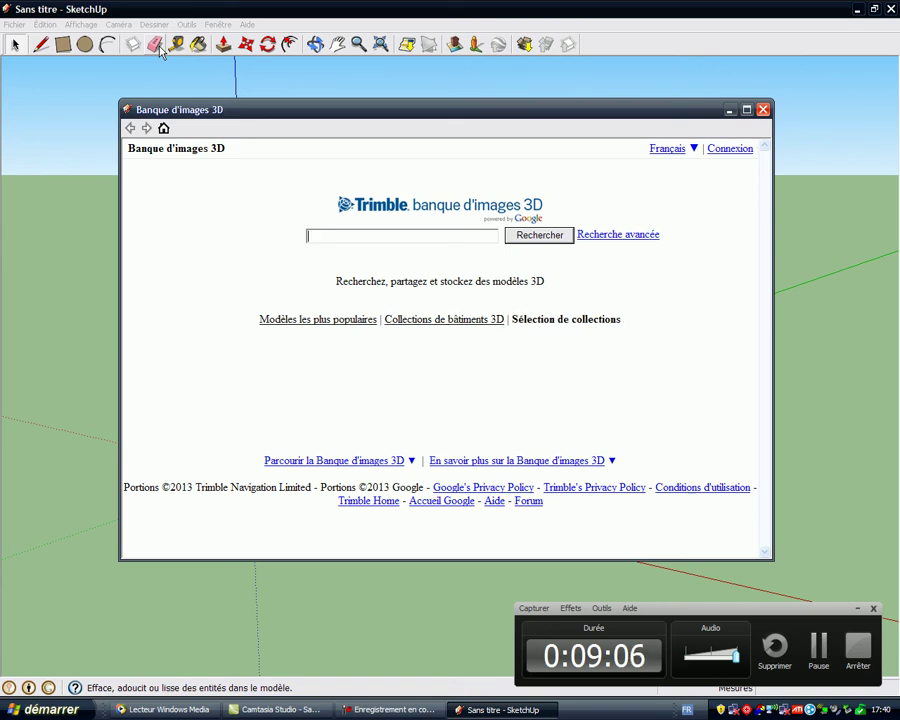
# Search the Banque d'images 3D for 'pont' and open the Pont Adolphe bridge result
pyautogui.write('pont')
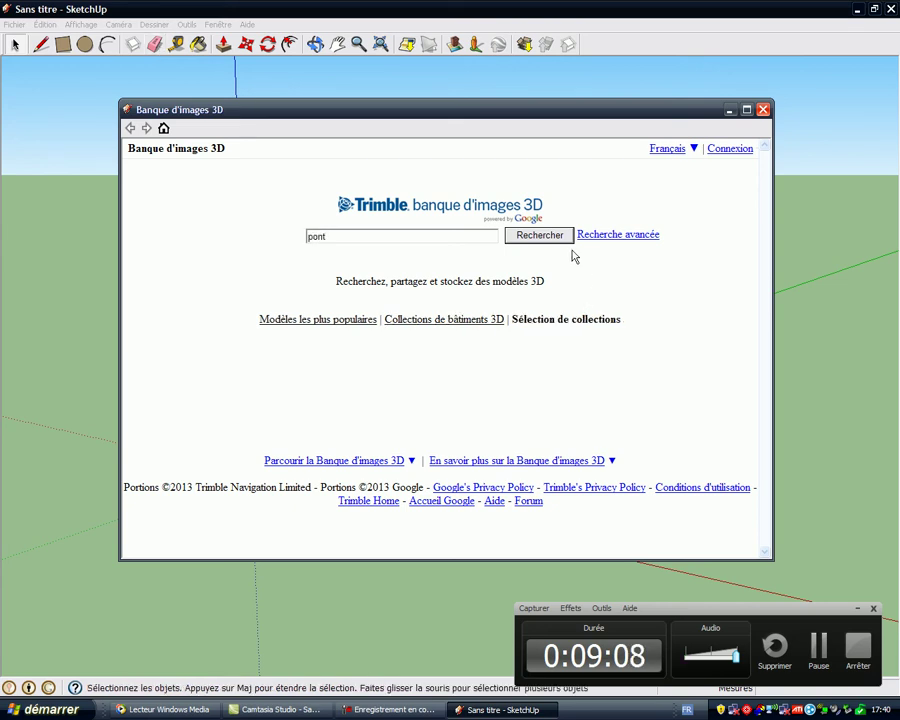
pyautogui.click(556, 237)
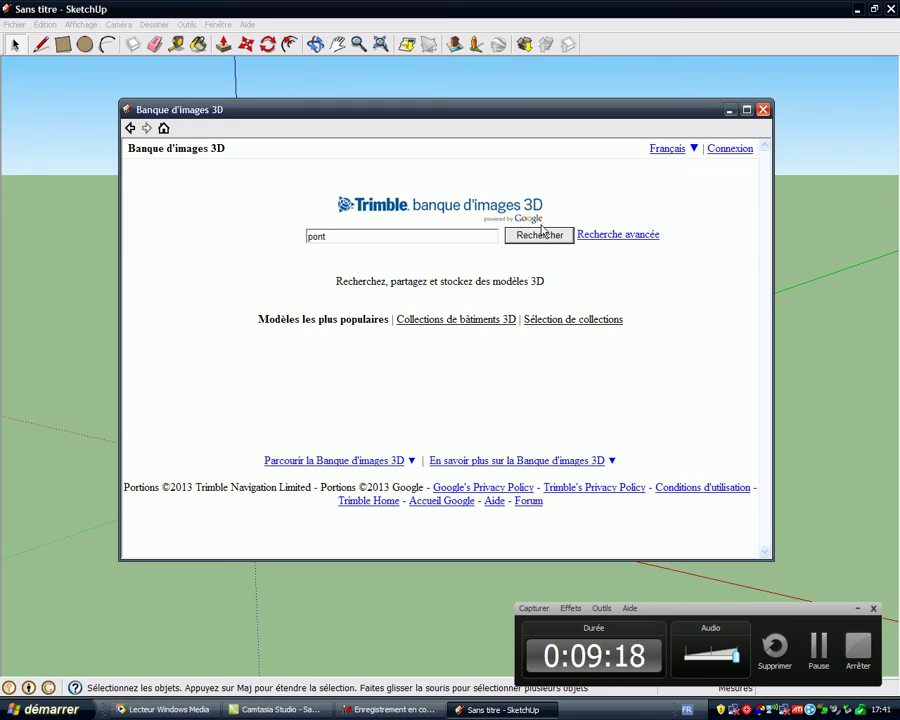
pyautogui.click(820, 652)
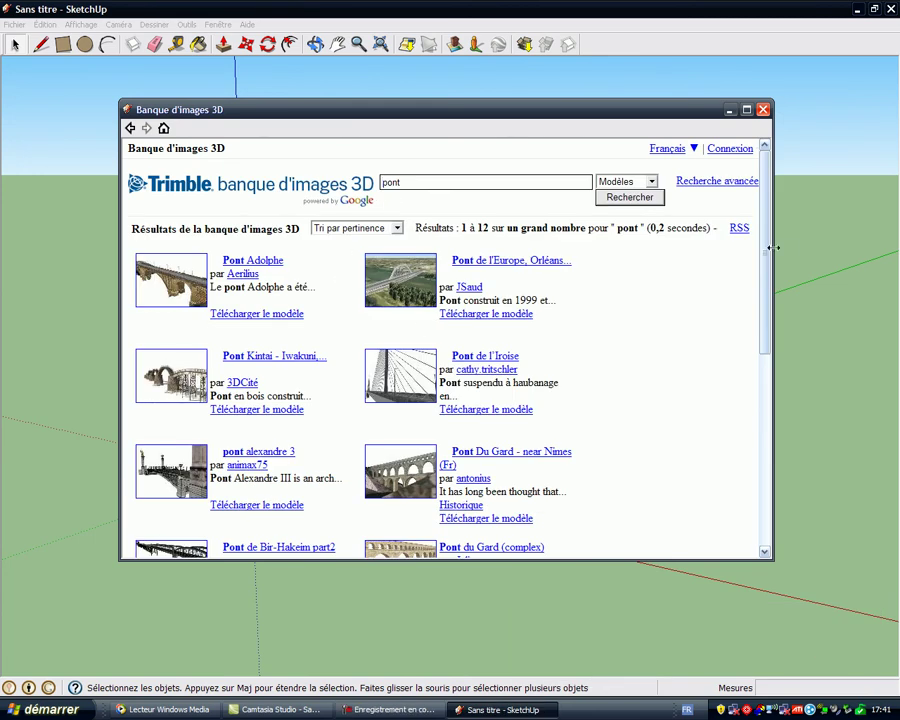
pyautogui.moveTo(765, 251)
pyautogui.mouseDown()
pyautogui.moveTo(765, 402)
pyautogui.moveTo(765, 227)
pyautogui.mouseUp()
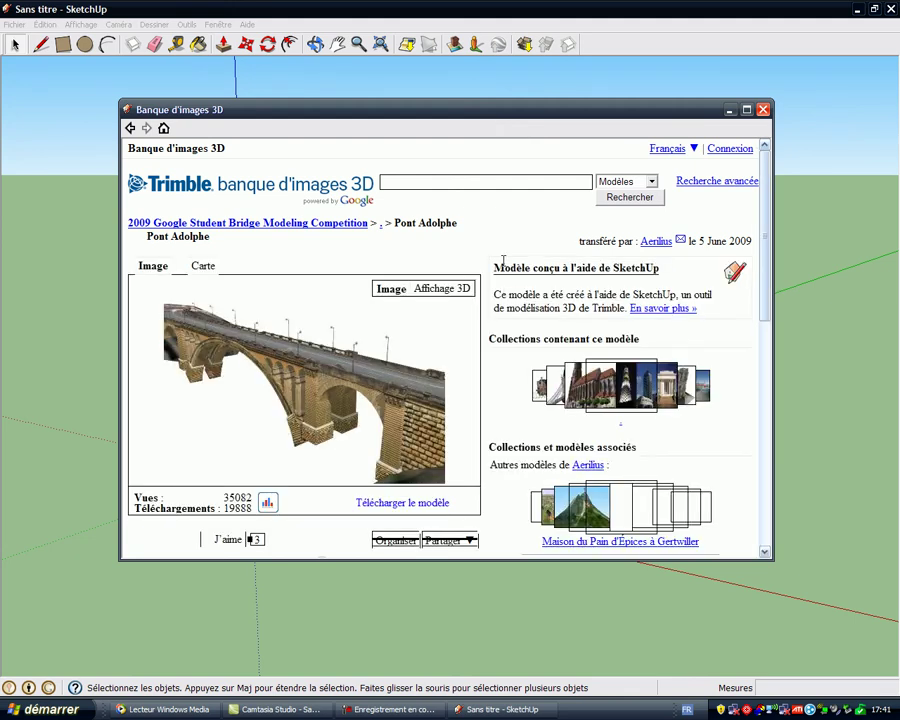
# Scroll the Pont Adolphe page and rotate the bridge in the interactive Affichage 3D preview
pyautogui.moveTo(767, 255); pyautogui.dragTo(767, 305)
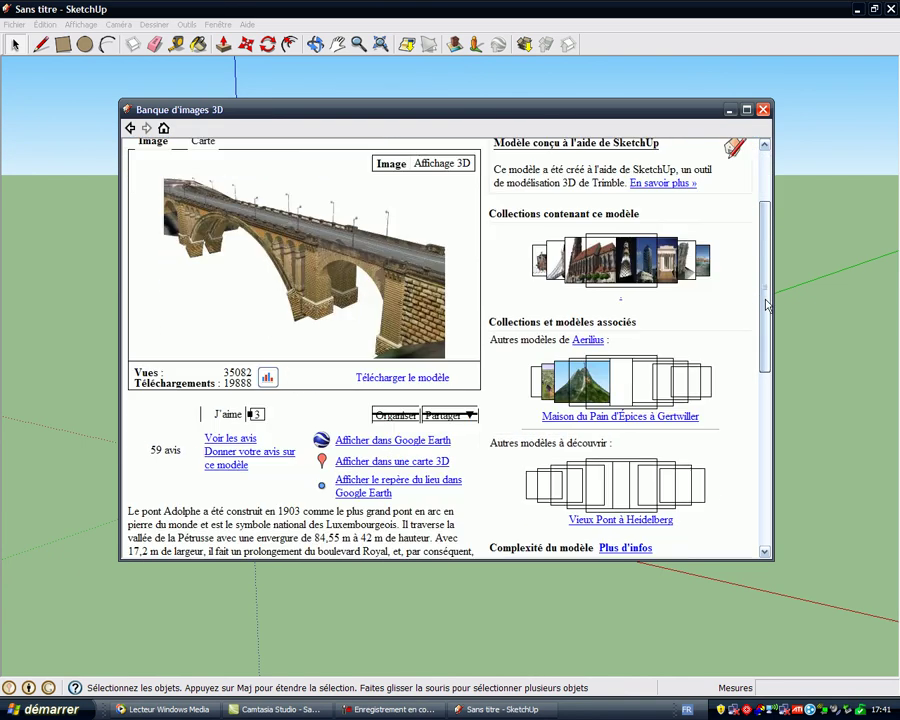
pyautogui.scroll(-1, 767, 305)
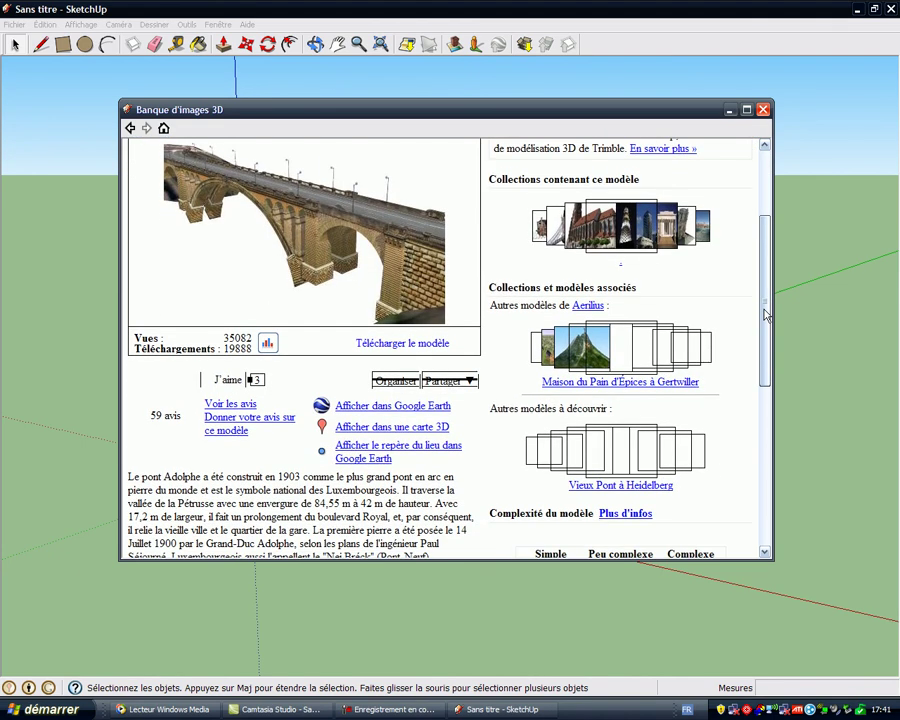
pyautogui.scroll(-1, 760, 320)
pyautogui.scroll(-1, 757, 300)
pyautogui.scroll(3, 755, 285)
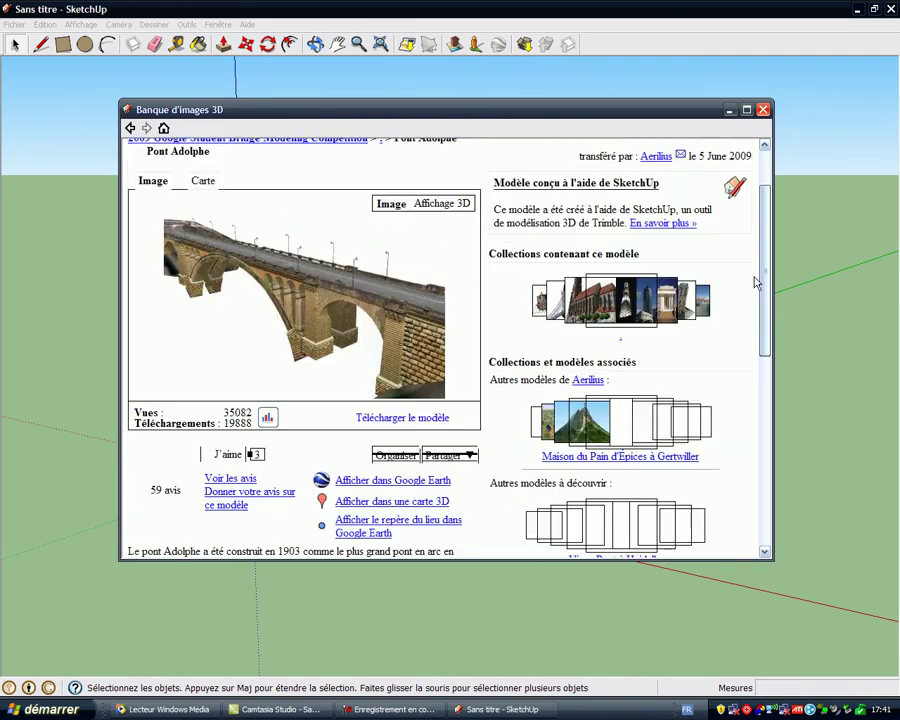
pyautogui.click(441, 209)
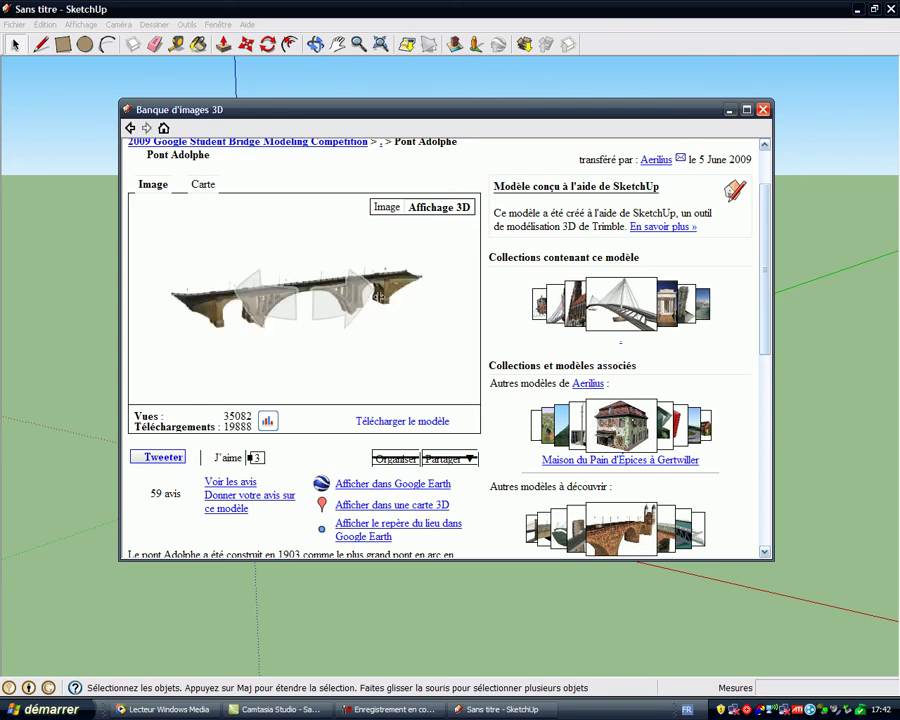
pyautogui.moveTo(412, 301)
pyautogui.mouseDown()
pyautogui.moveTo(268, 335)
pyautogui.moveTo(404, 285)
pyautogui.moveTo(411, 314)
pyautogui.moveTo(413, 286)
pyautogui.mouseUp()
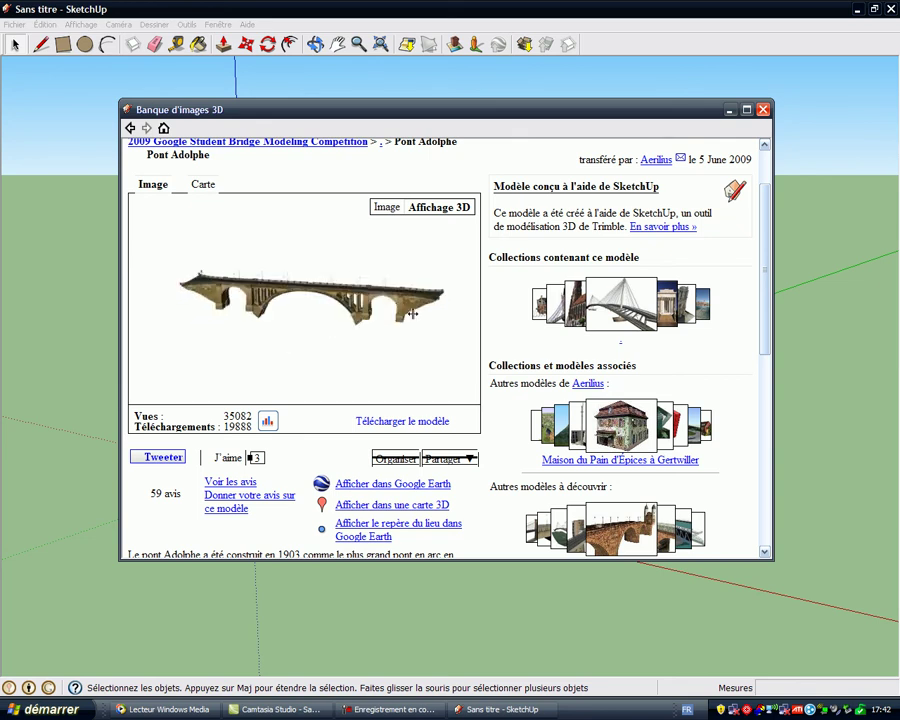
pyautogui.moveTo(380, 356); pyautogui.dragTo(152, 309)
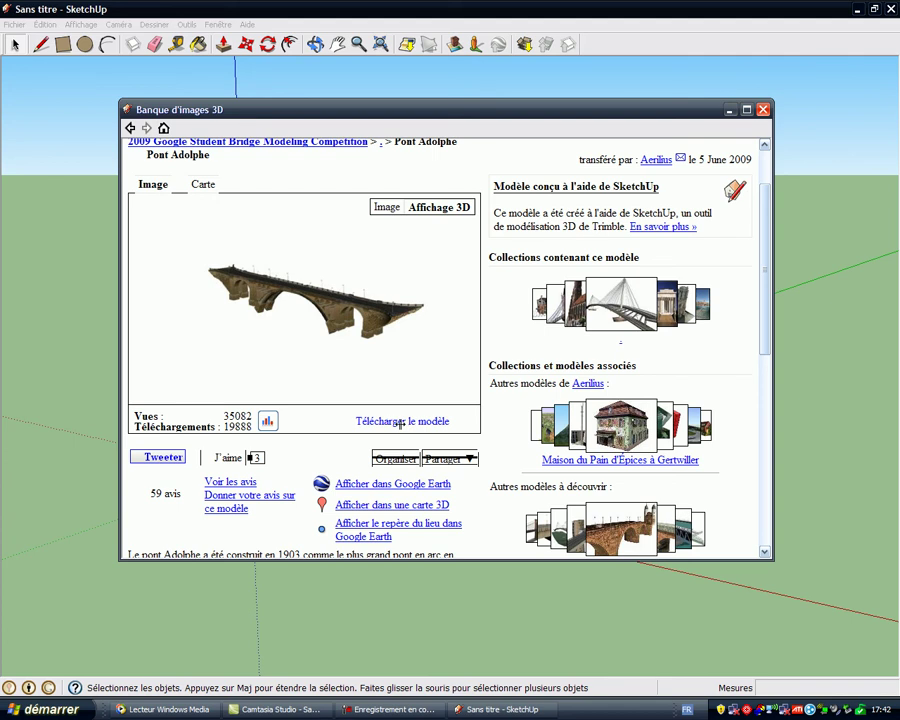
# Download the Pont Adolphe model with Télécharger le modèle
pyautogui.scroll(1, 397, 423)
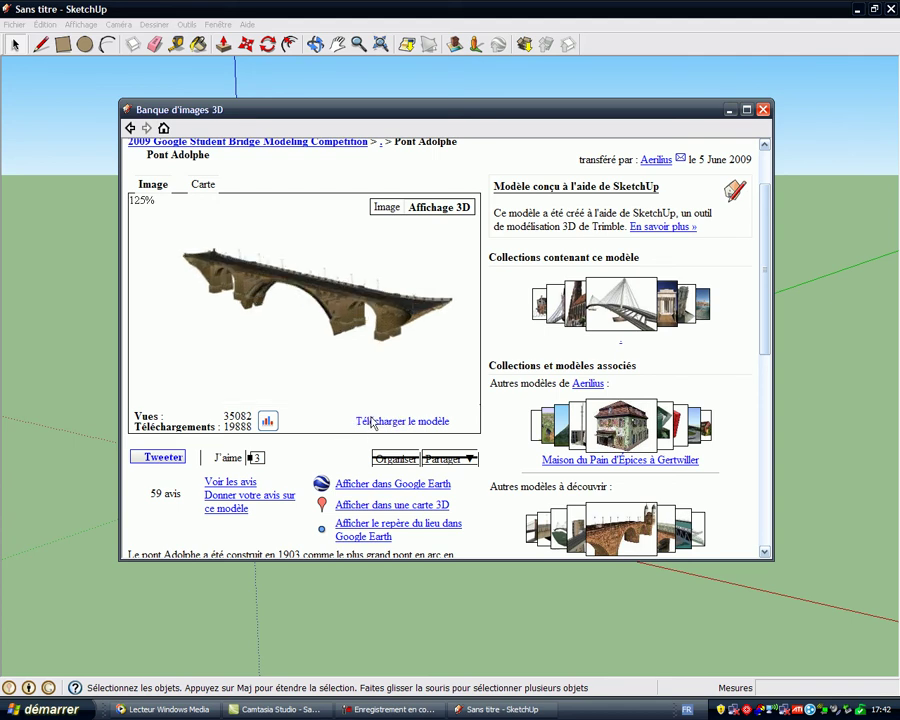
pyautogui.click(372, 422)
pyautogui.scroll(1, 342, 426)
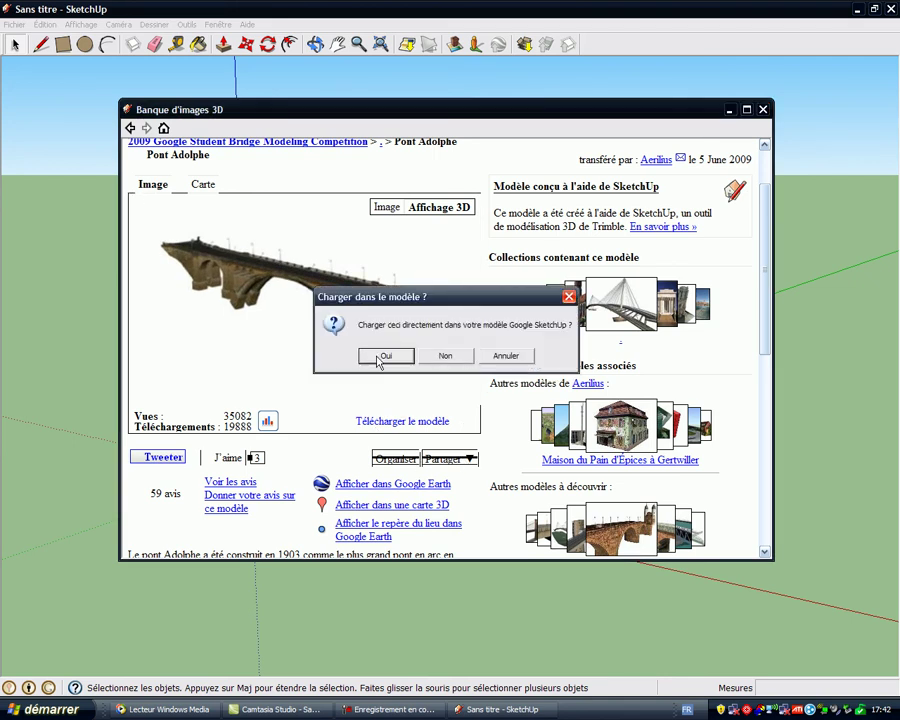
# Confirm Oui to load the Pont Adolphe bridge straight into the current model
pyautogui.click(377, 357)
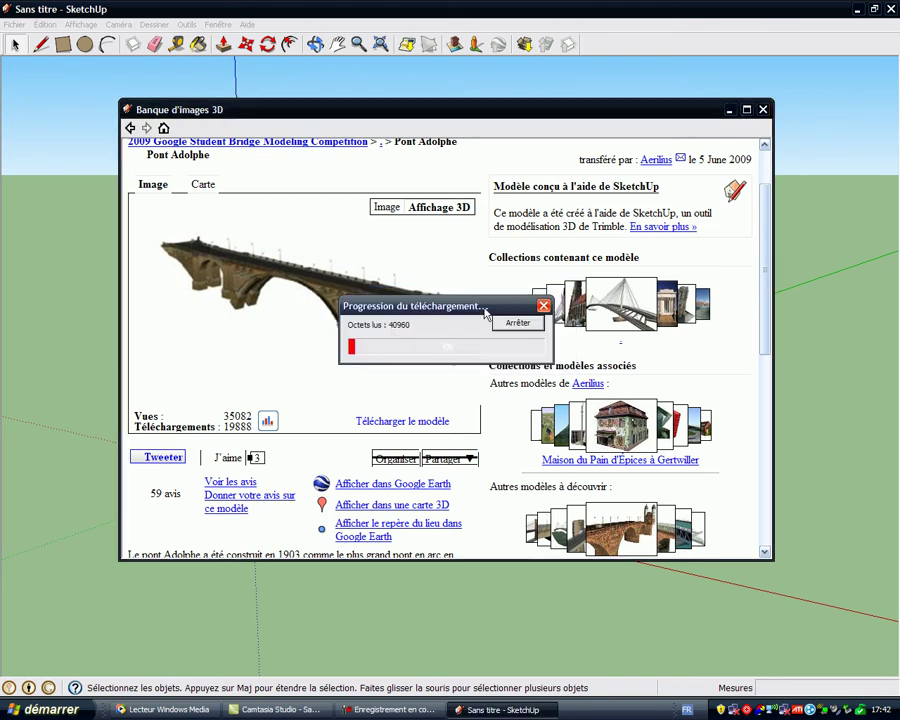
pyautogui.moveTo(484, 313); pyautogui.dragTo(493, 279)
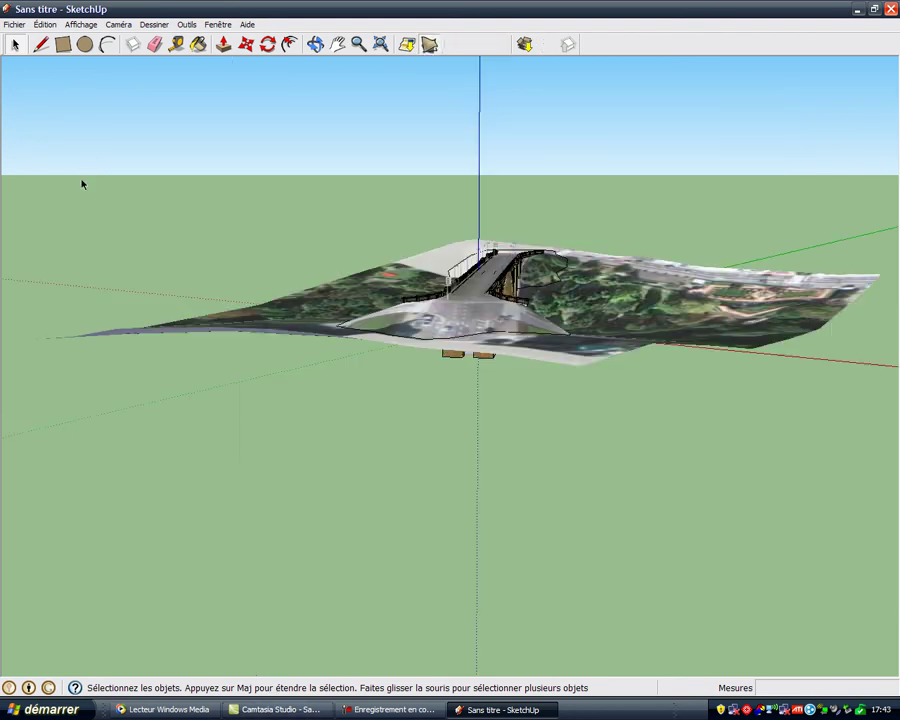
# Select the imported bridge and terrain and check its context menu without changing anything
pyautogui.click(643, 306)
pyautogui.click(407, 469)
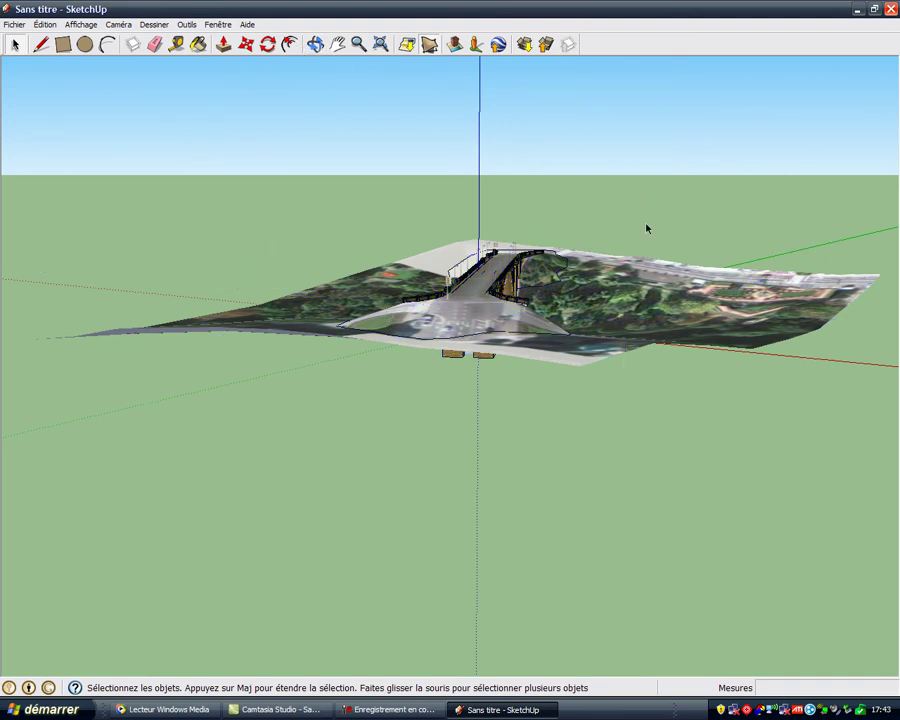
pyautogui.click(609, 318)
pyautogui.rightClick(610, 318)
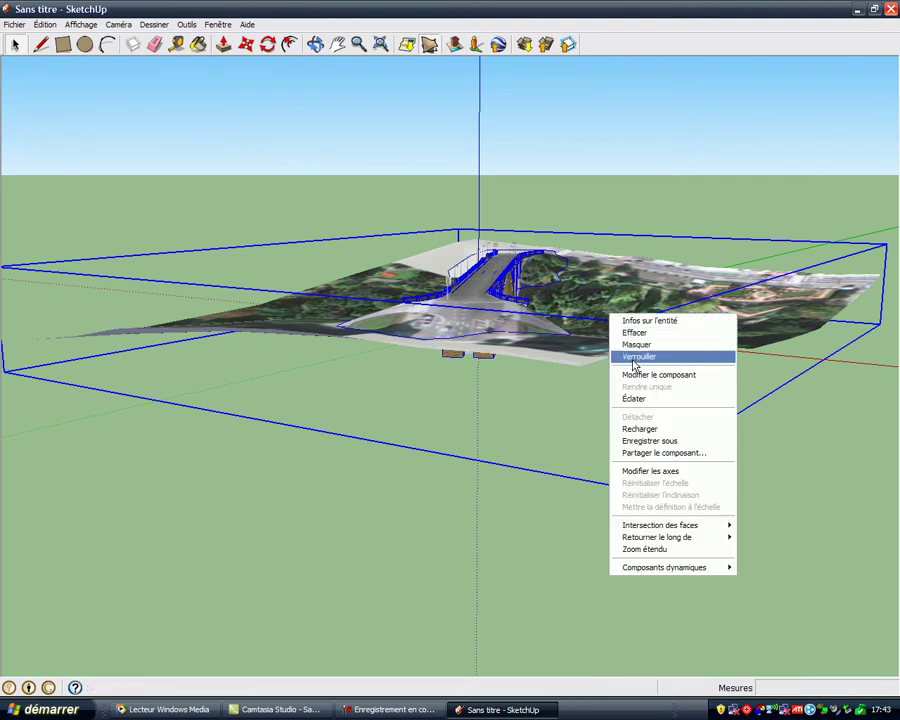
pyautogui.click(620, 340)
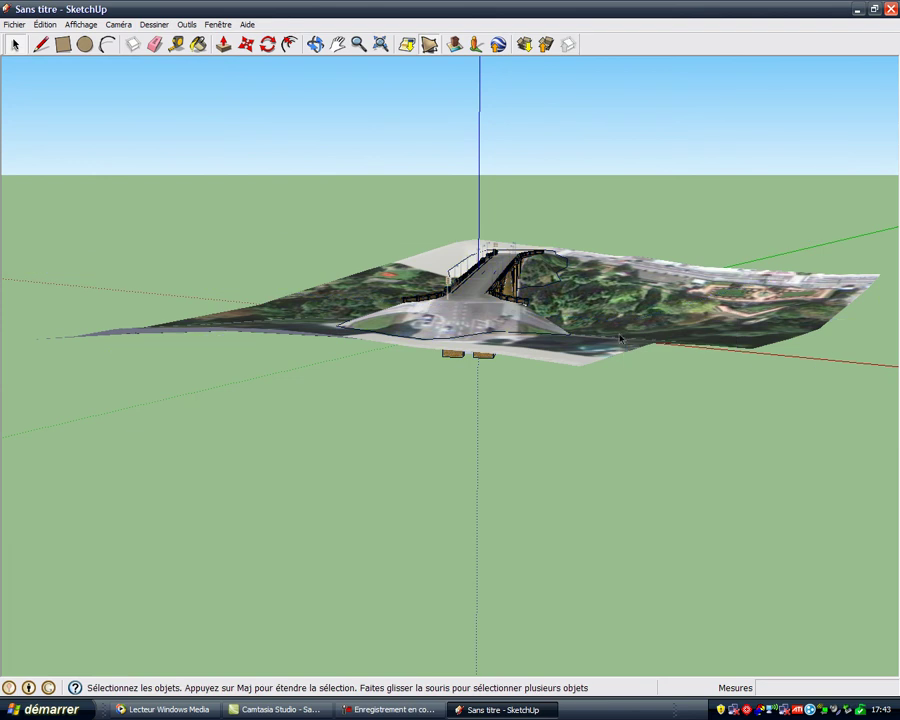
# Orbit to an oblique view of the bridge arches, then select the terrain and bridge group
pyautogui.click(314, 46)
pyautogui.moveTo(317, 149); pyautogui.dragTo(318, 339)
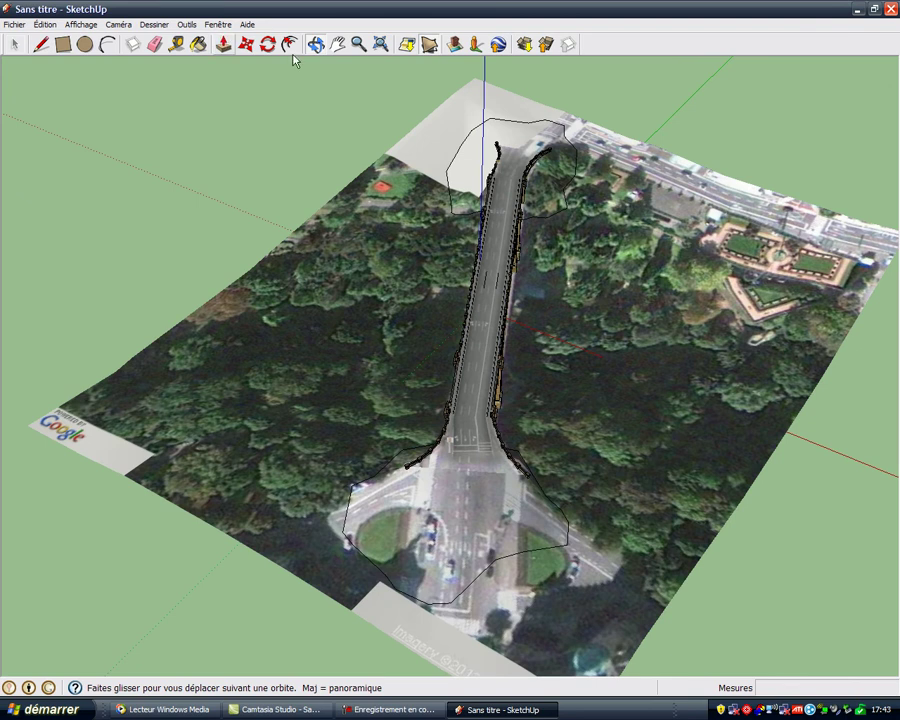
pyautogui.moveTo(327, 192); pyautogui.dragTo(644, 175)
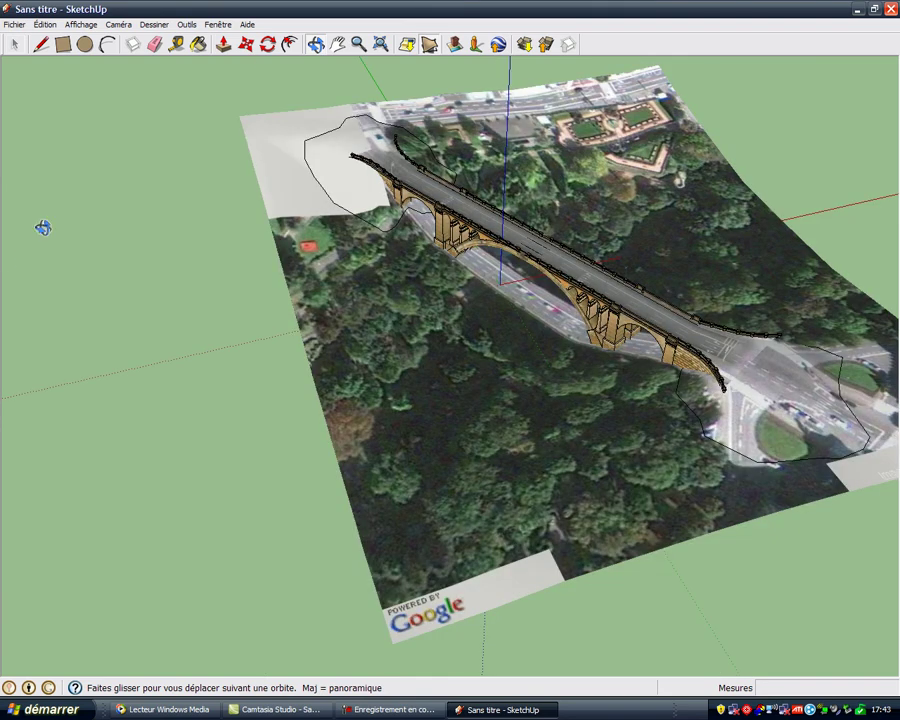
pyautogui.click(13, 46)
pyautogui.click(390, 447)
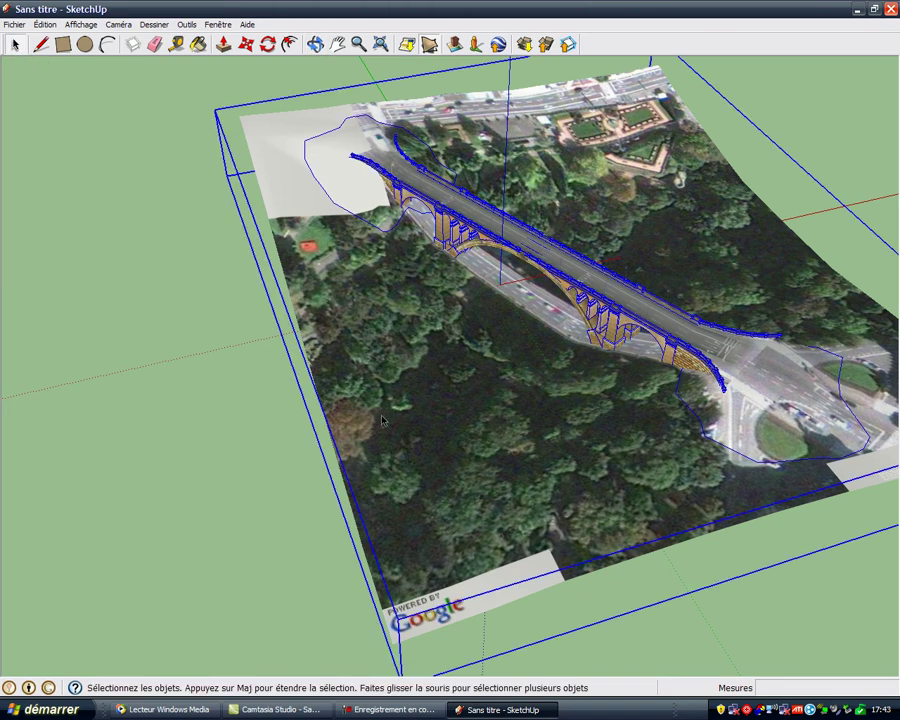
# Edit the group, explode the terrain with Éclater, and delete it with Effacer
pyautogui.doubleClick(390, 393)
pyautogui.rightClick(391, 395)
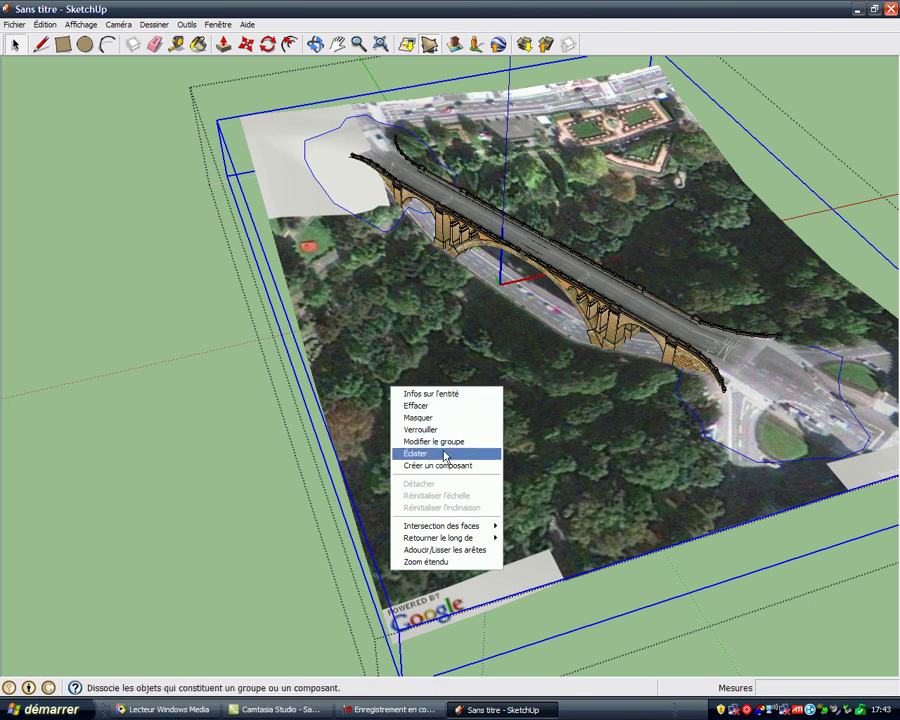
pyautogui.click(445, 455)
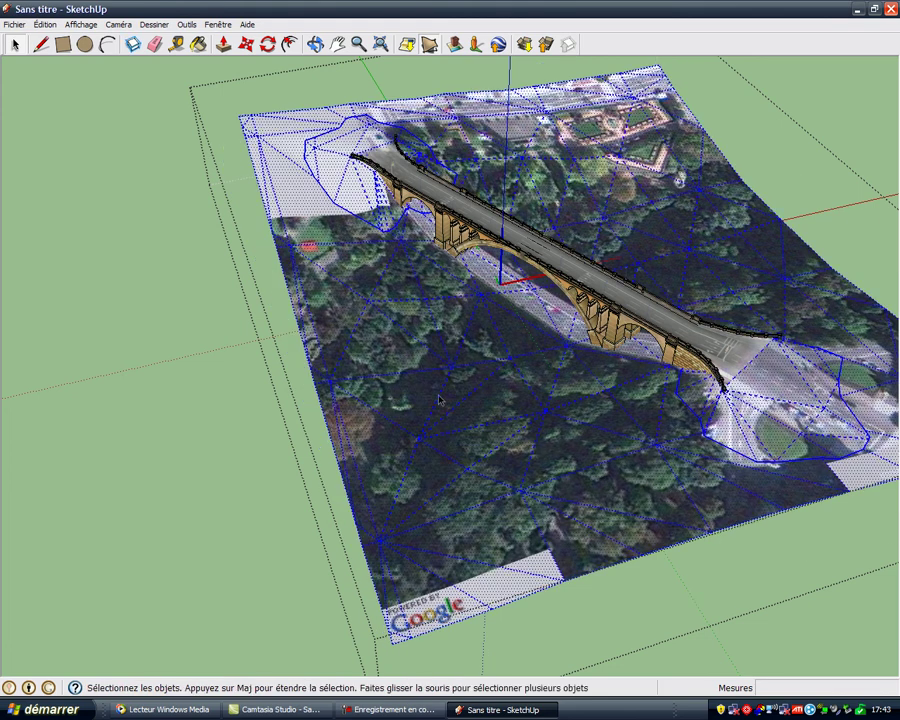
pyautogui.rightClick(441, 401)
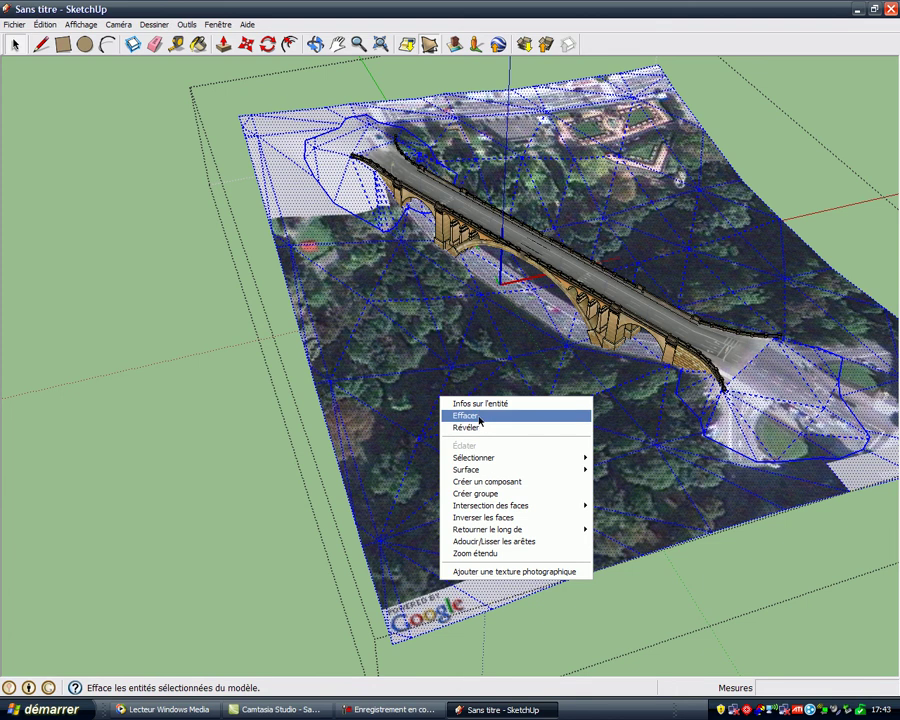
pyautogui.click(477, 416)
# Close the component and orbit so the bridge runs horizontally
pyautogui.rightClick(254, 330)
pyautogui.click(271, 245)
pyautogui.press('o')
pyautogui.moveTo(261, 231); pyautogui.dragTo(458, 237)
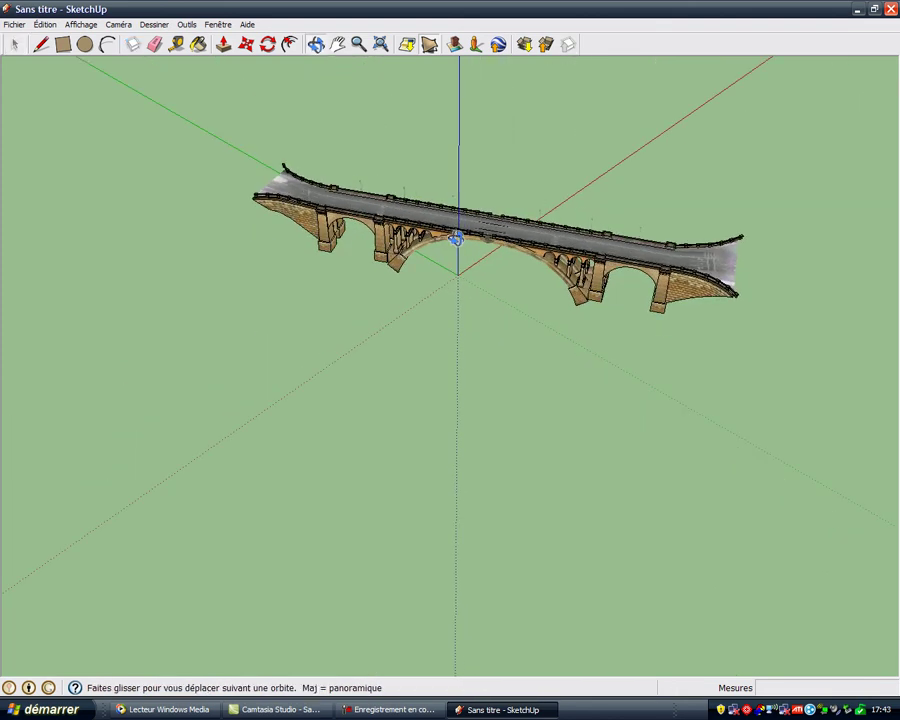
pyautogui.press('space')
pyautogui.moveTo(759, 251)
pyautogui.mouseDown(button='middle')
pyautogui.moveTo(597, 179)
pyautogui.moveTo(509, 299)
pyautogui.moveTo(458, 231)
pyautogui.moveTo(460, 376)
pyautogui.mouseUp(button='middle')
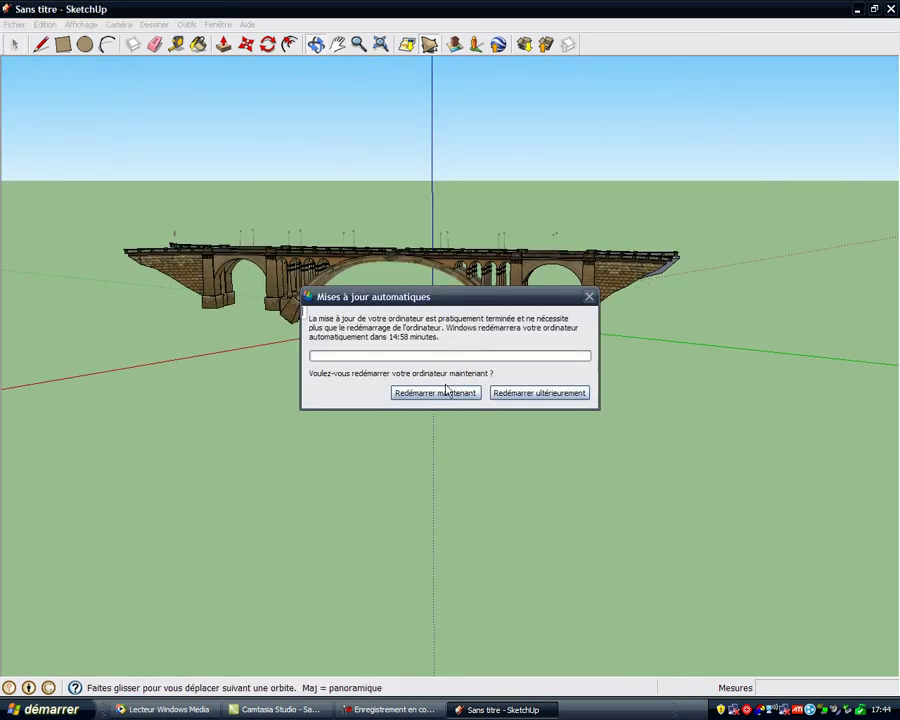
pyautogui.click(538, 393)
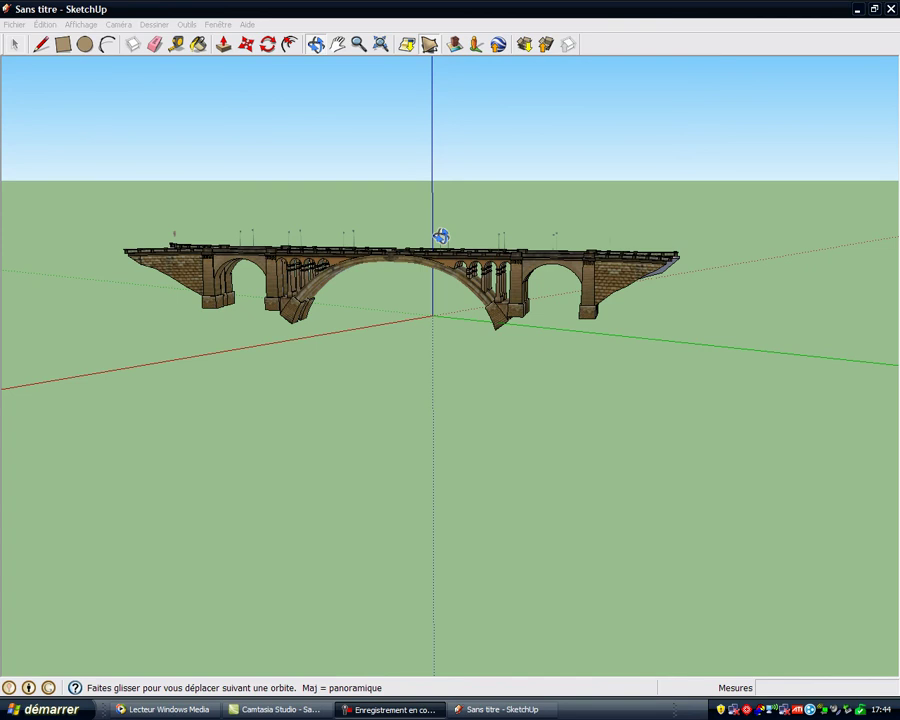
pyautogui.moveTo(448, 241); pyautogui.dragTo(456, 364)
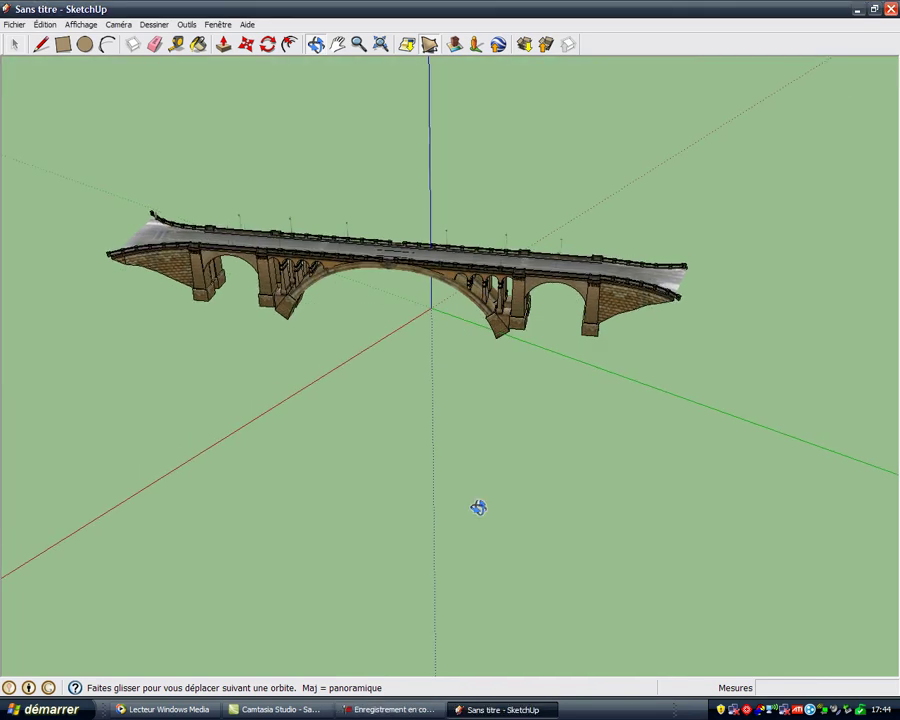
pyautogui.click(390, 709)
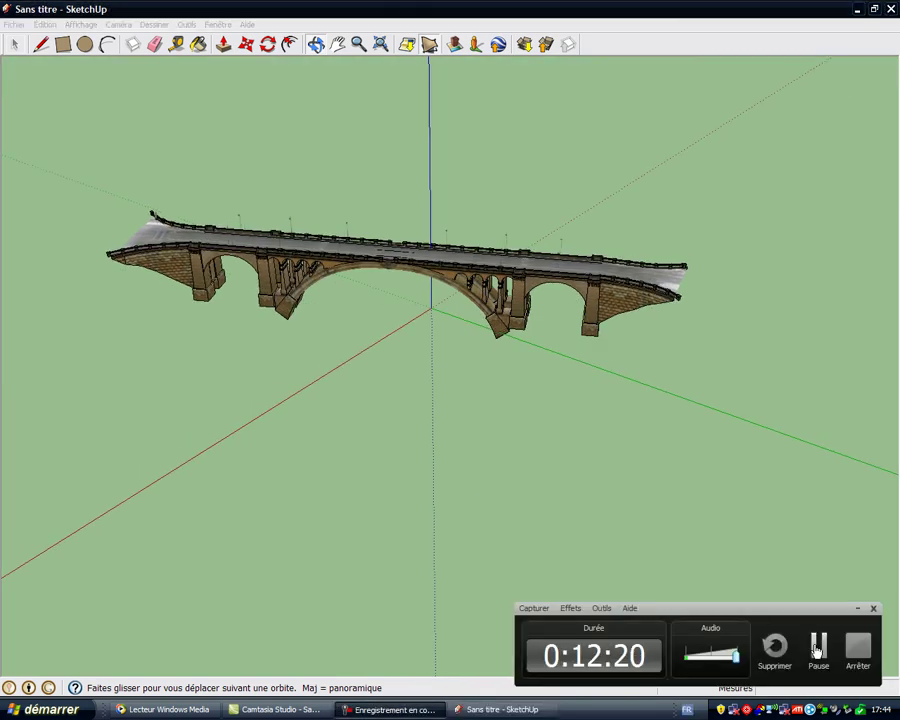
pyautogui.click(818, 648)
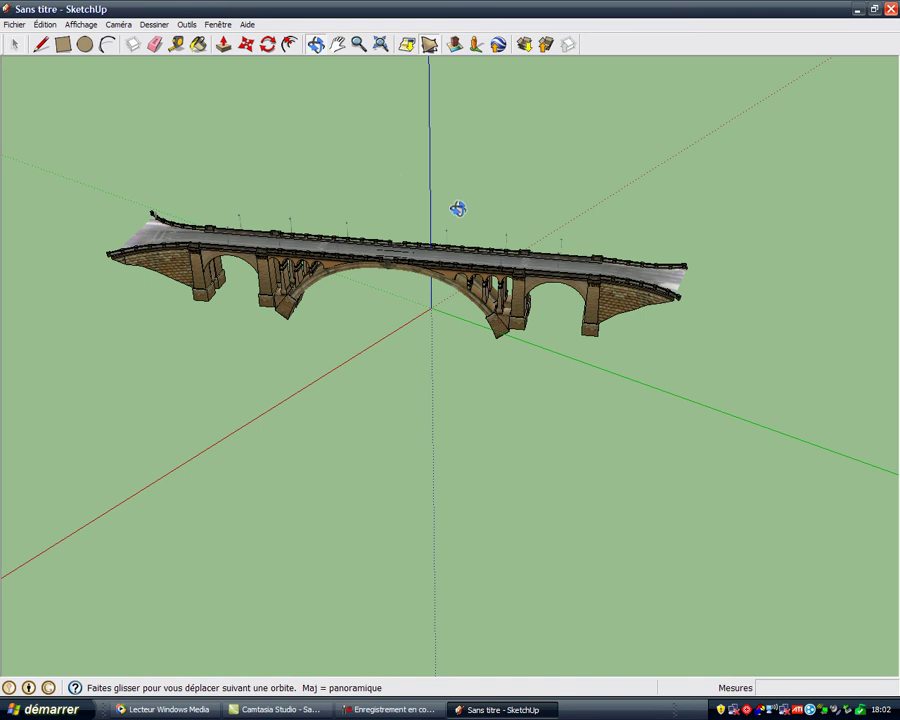
pyautogui.moveTo(478, 287)
pyautogui.mouseDown()
pyautogui.moveTo(362, 372)
pyautogui.moveTo(402, 277)
pyautogui.mouseUp()
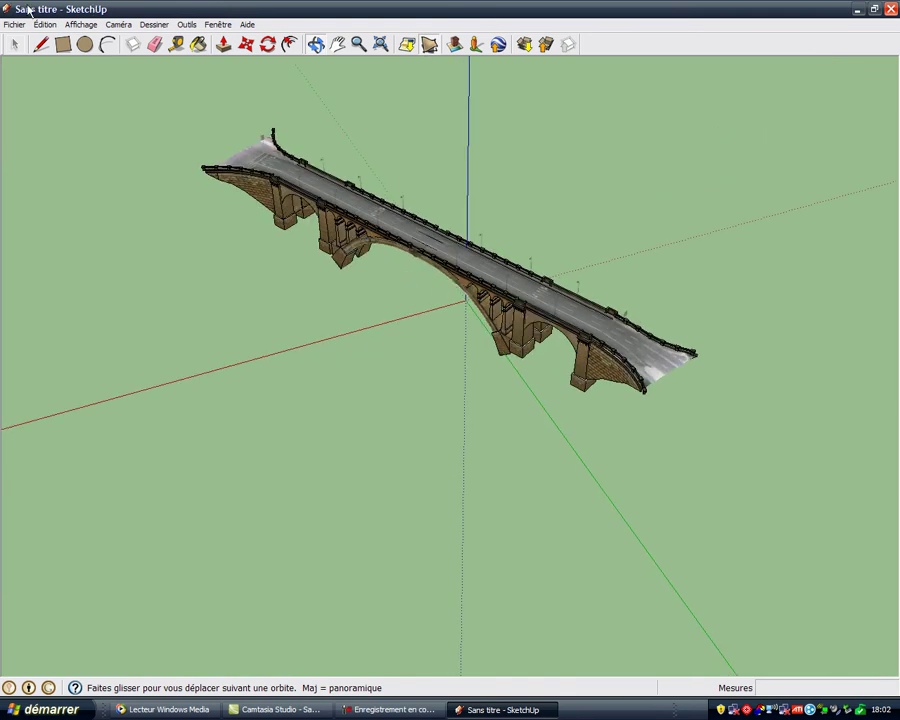
# Start a Fichier > Exporter > Modèle 3D export, targeting Sans titre.dae as COLLADA
pyautogui.press('alt')
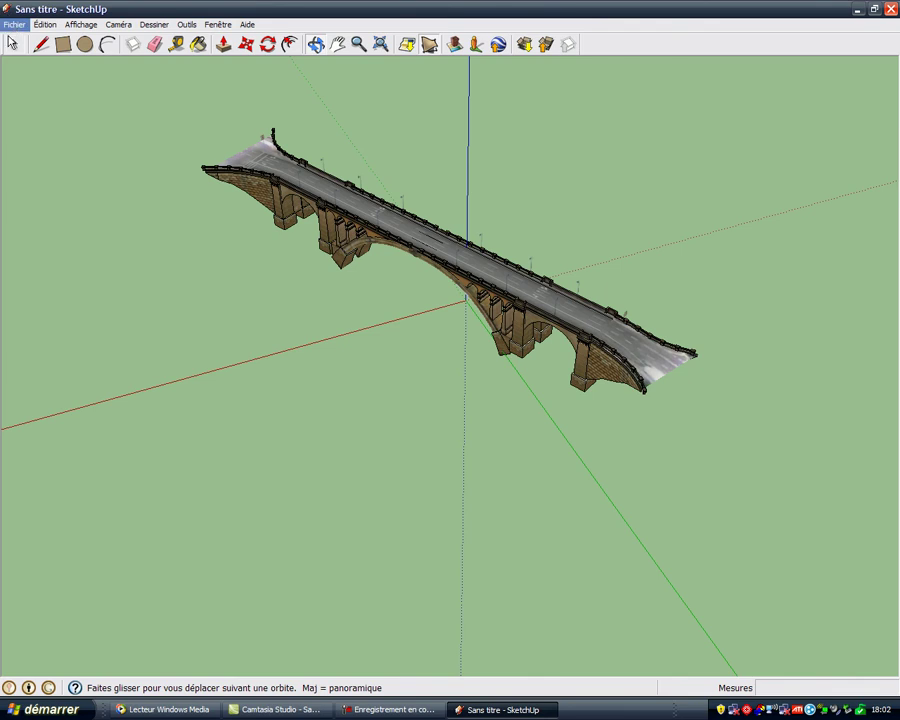
pyautogui.press('Down')
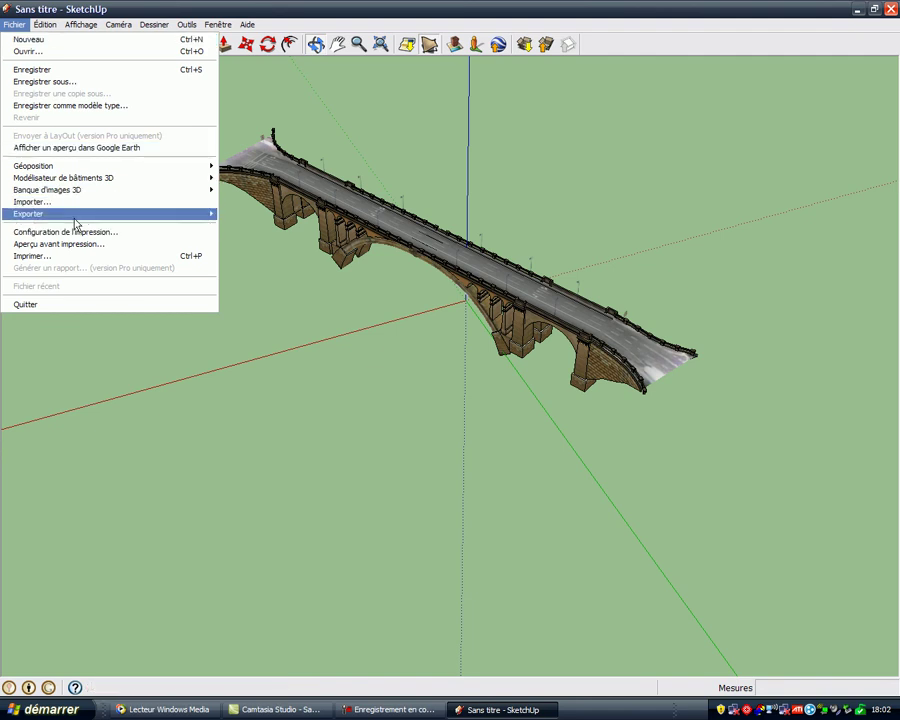
pyautogui.moveTo(80, 222)
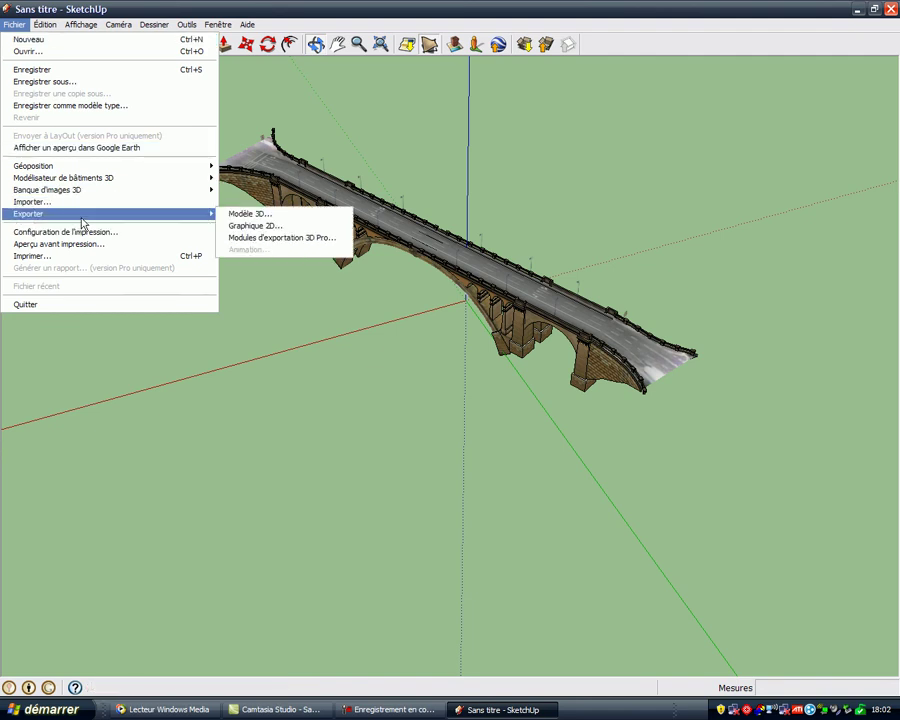
pyautogui.click(264, 215)
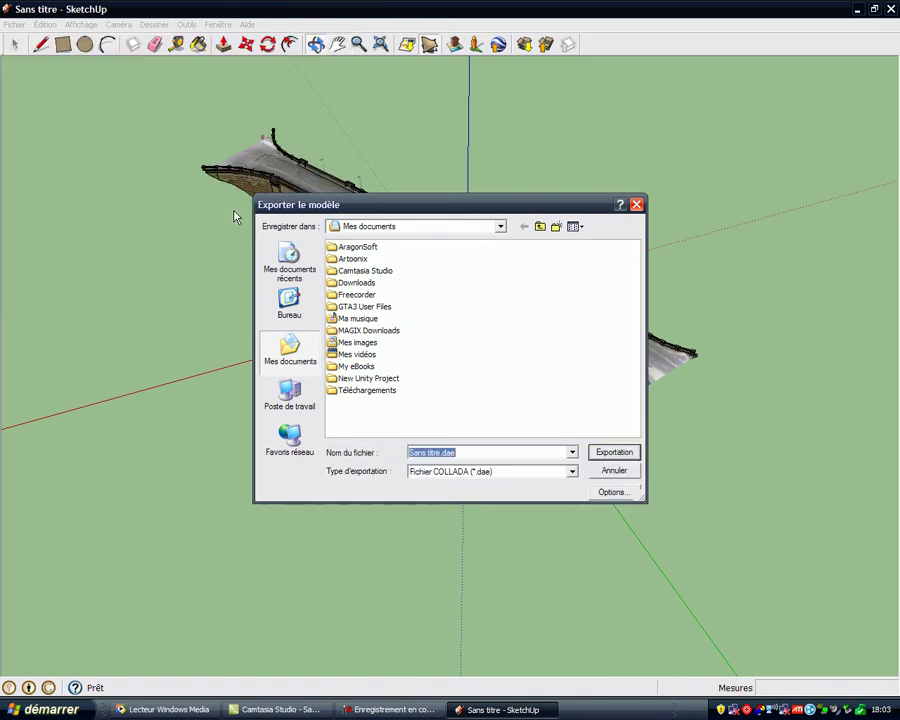
# Clear the Serveur occupé warning using Basculer vers and Réessayer to reach the save locations
pyautogui.click(502, 227)
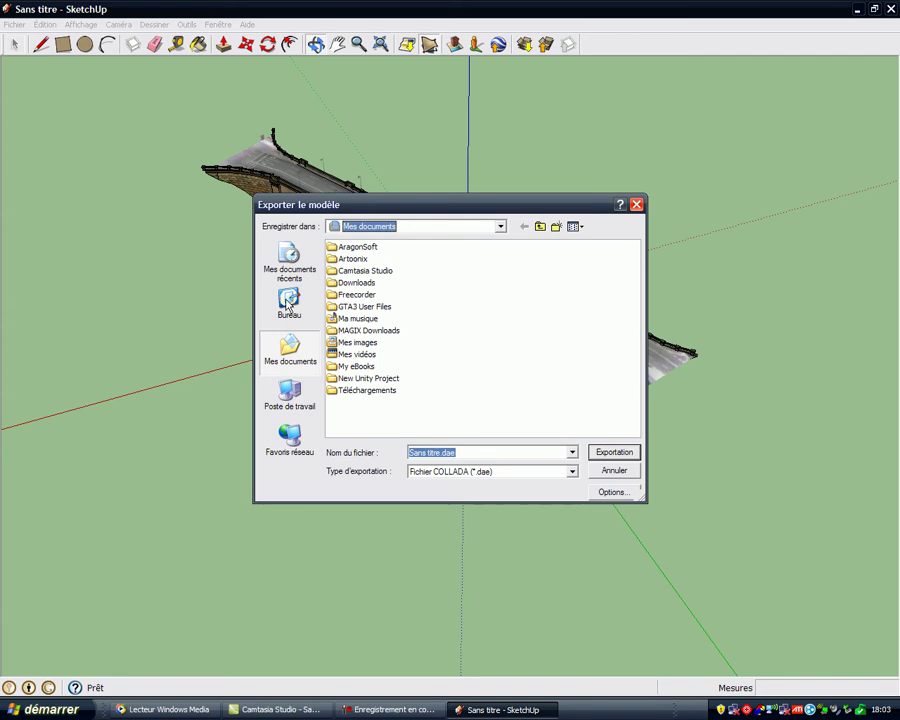
pyautogui.click(454, 364)
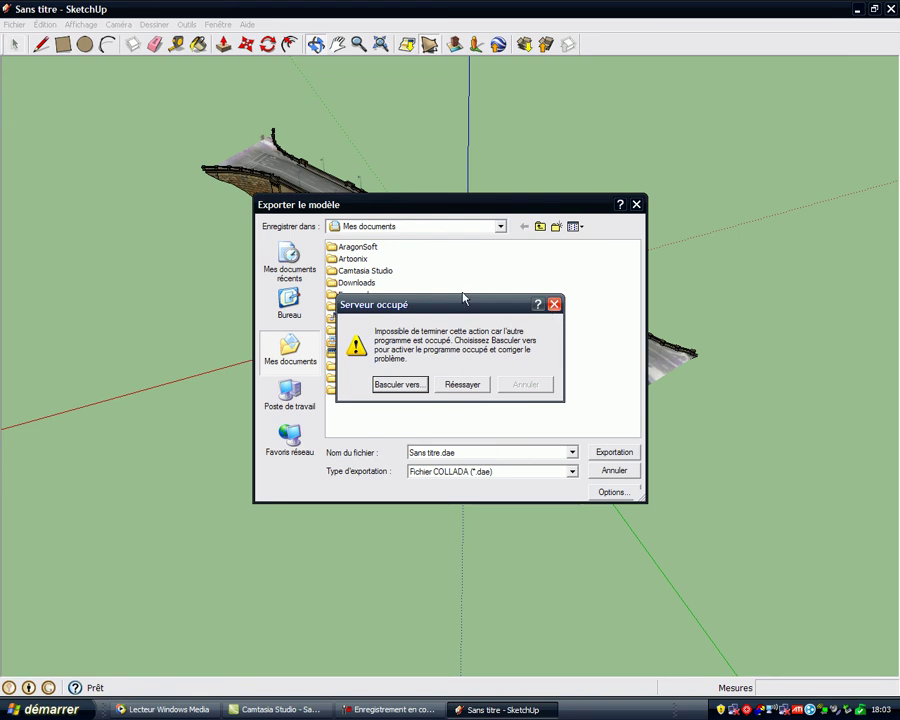
pyautogui.moveTo(446, 317)
pyautogui.mouseDown()
pyautogui.moveTo(210, 203)
pyautogui.moveTo(193, 184)
pyautogui.mouseUp()
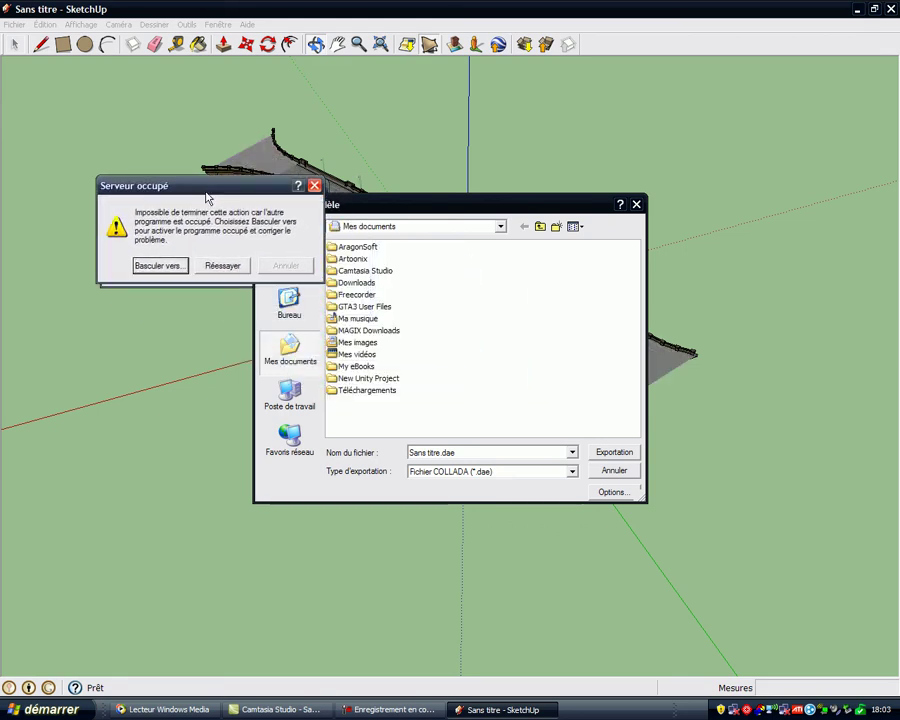
pyautogui.click(160, 266)
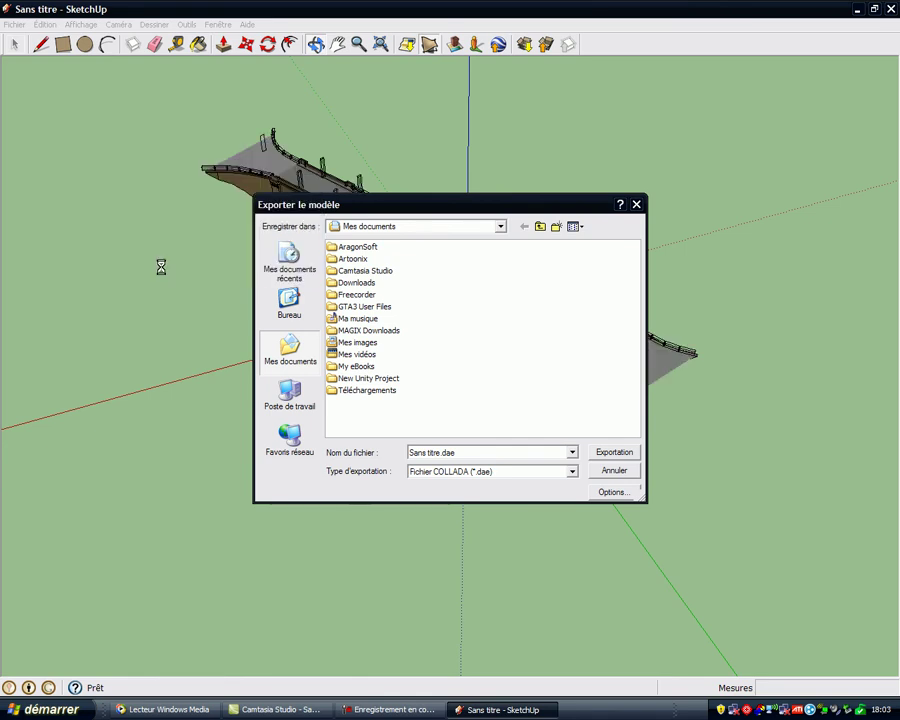
pyautogui.click(383, 386)
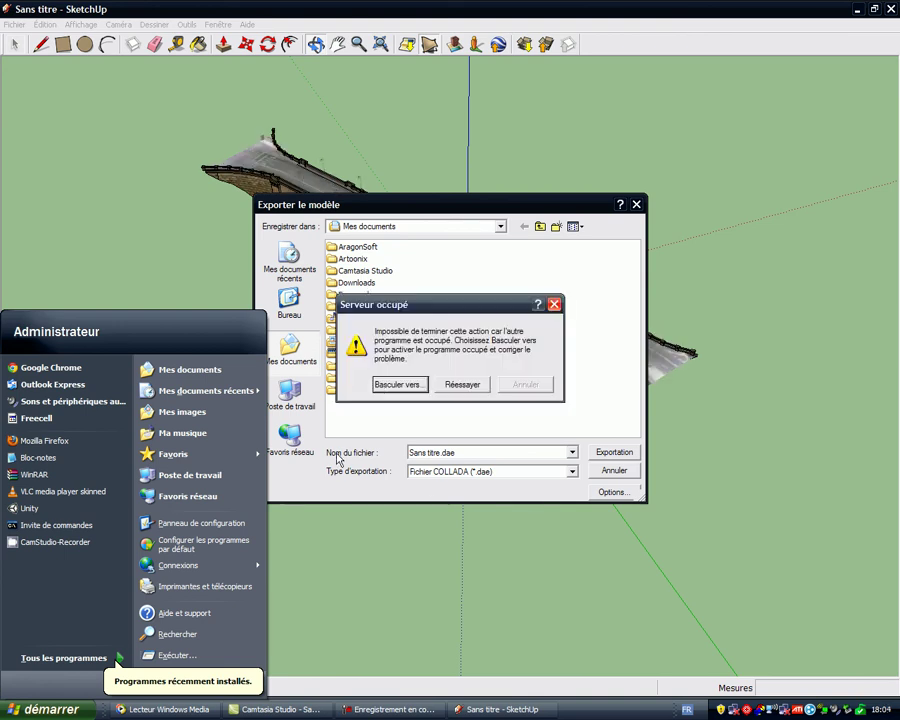
pyautogui.click(558, 307)
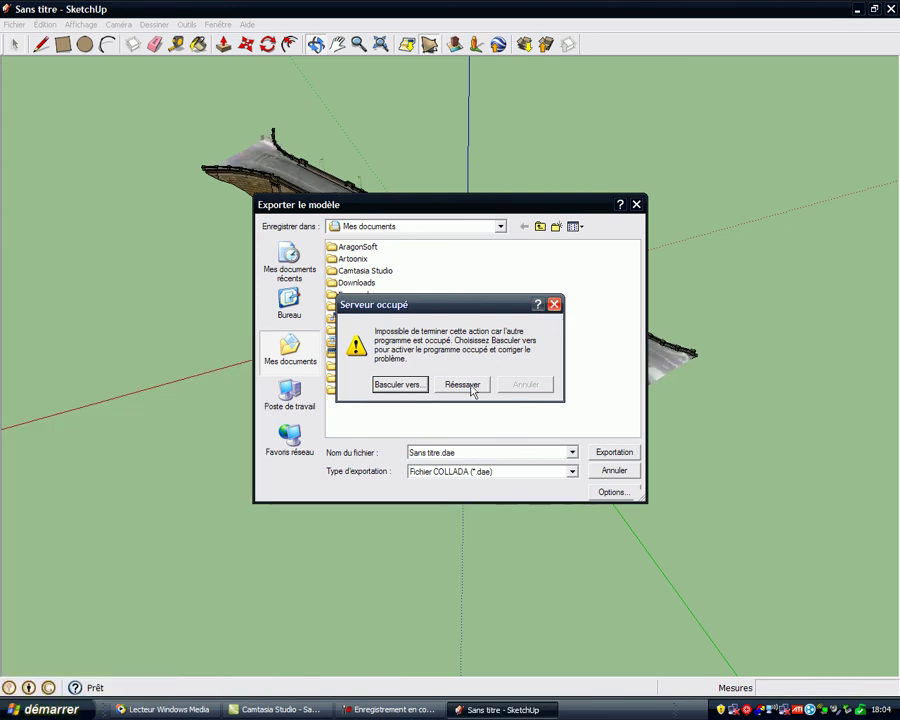
pyautogui.click(473, 389)
pyautogui.moveTo(425, 305)
pyautogui.mouseDown()
pyautogui.moveTo(199, 141)
pyautogui.moveTo(101, 101)
pyautogui.mouseUp()
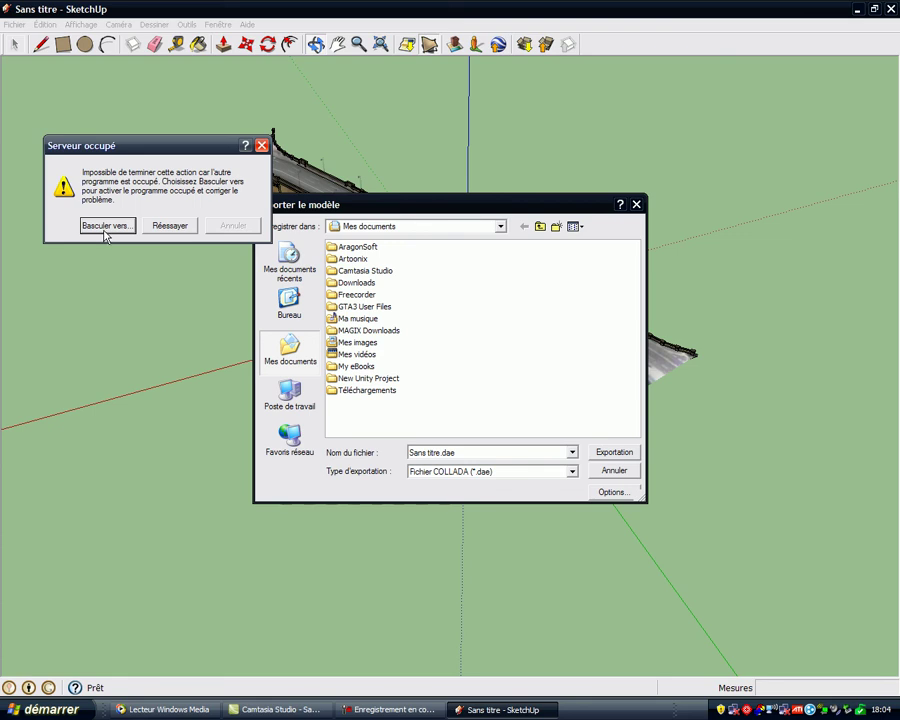
pyautogui.click(105, 228)
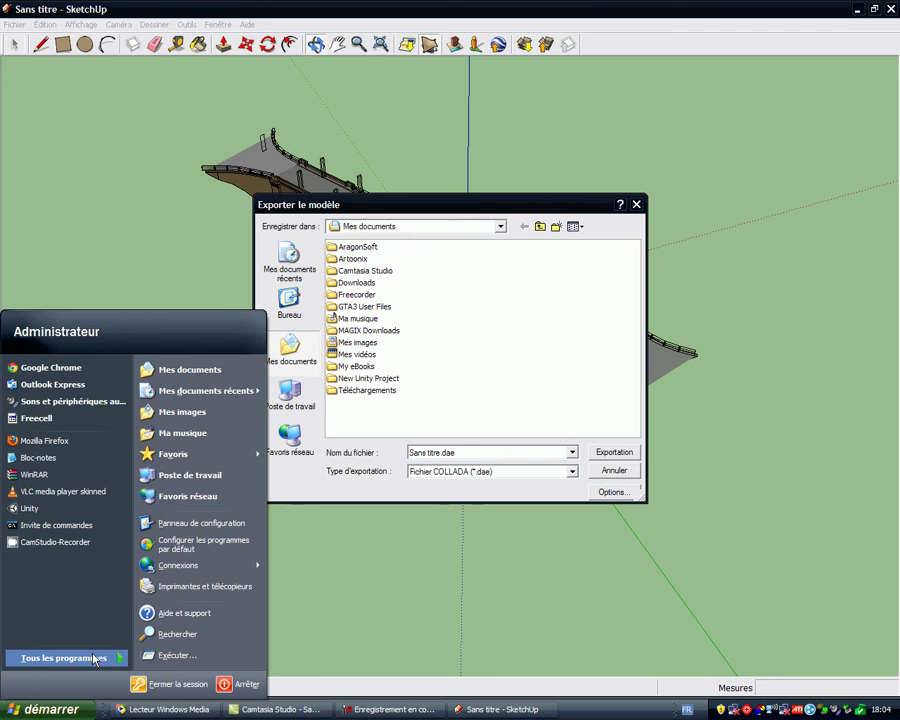
pyautogui.moveTo(94, 658)
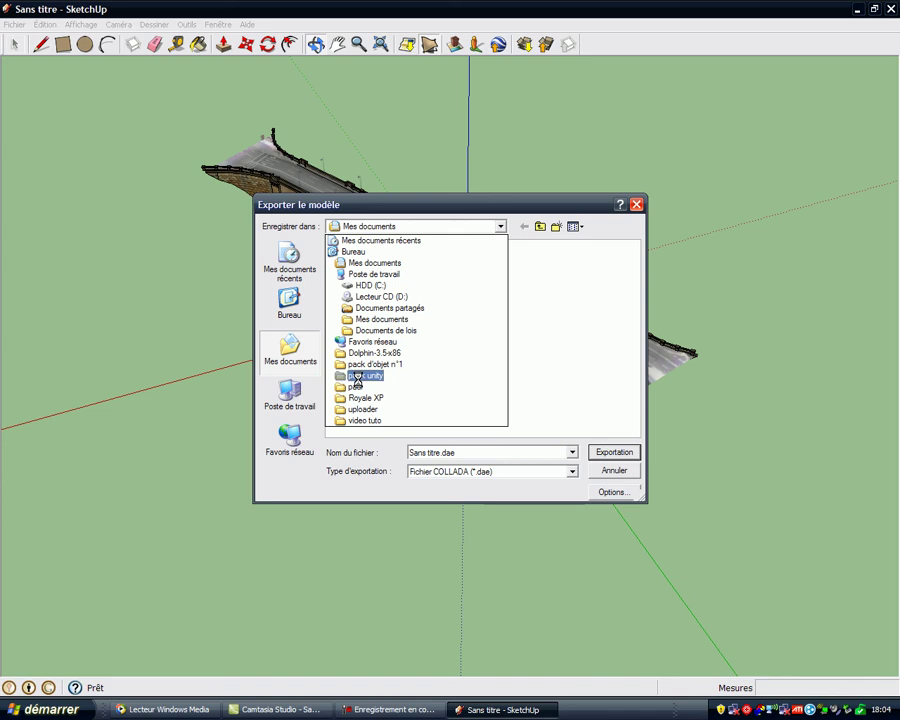
# Direct the export to the pack unity folder on the Bureau, renaming the file to pont
pyautogui.click(356, 376)
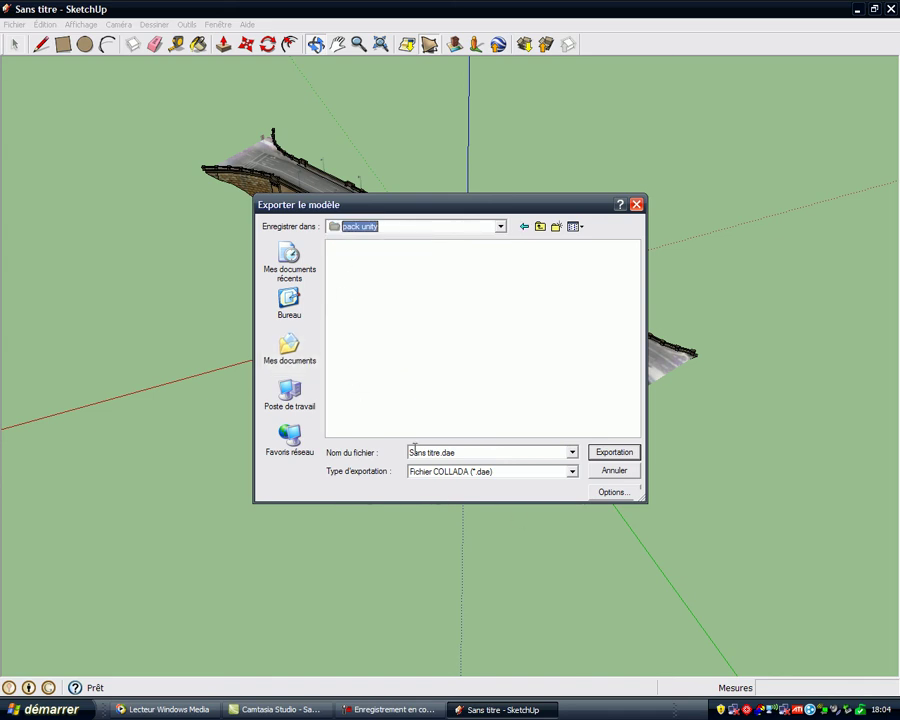
pyautogui.click(288, 297)
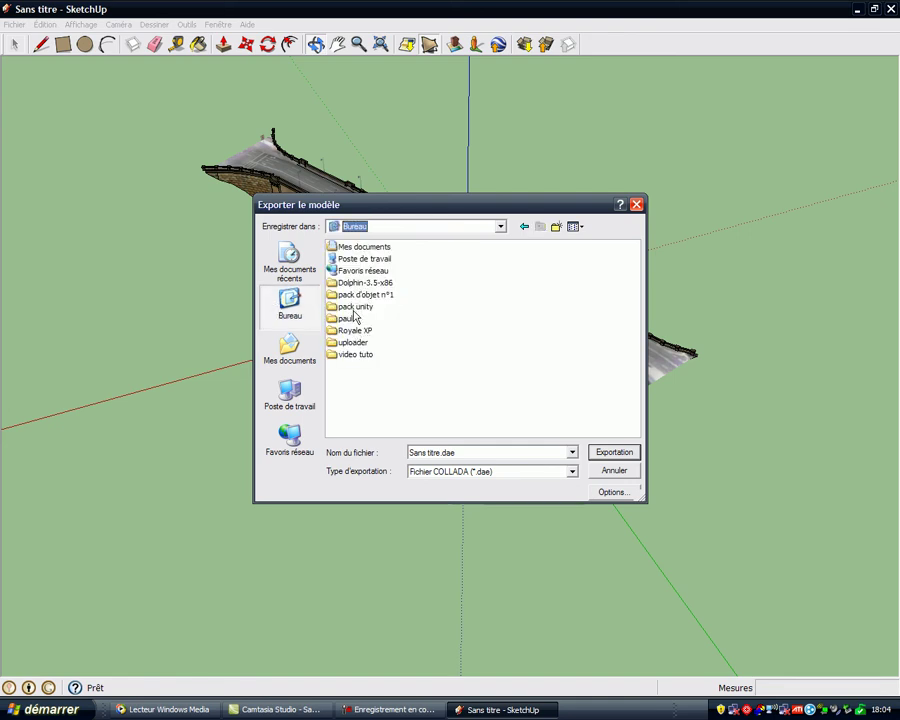
pyautogui.doubleClick(351, 306)
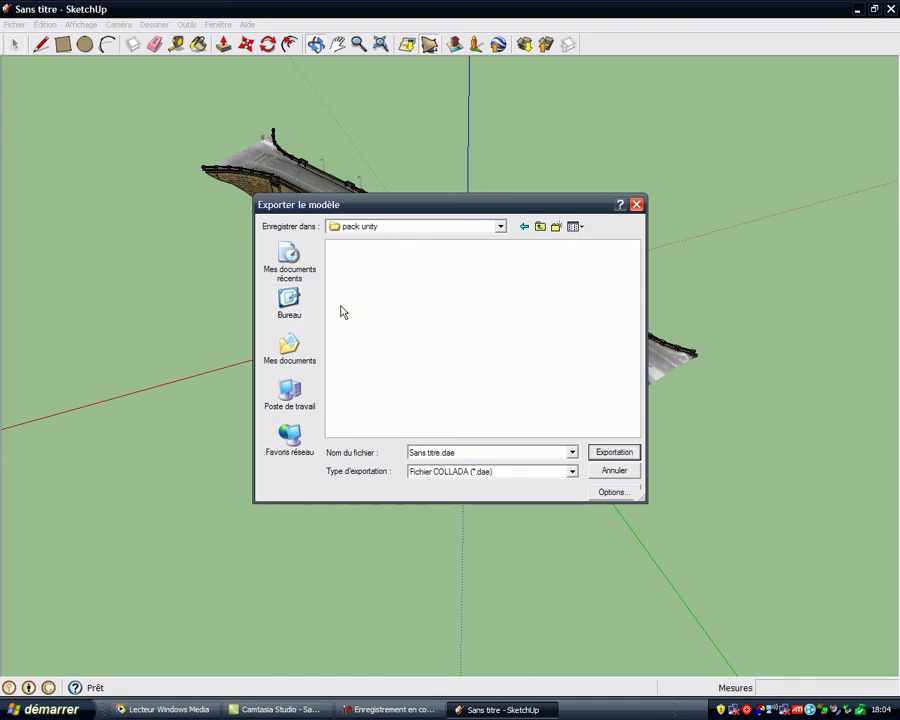
pyautogui.moveTo(441, 454); pyautogui.dragTo(362, 459)
pyautogui.click(436, 453)
pyautogui.moveTo(441, 453); pyautogui.dragTo(394, 453)
pyautogui.write('pont')
# Export pont.dae, then orbit the bridge to a higher oblique view
pyautogui.click(612, 453)
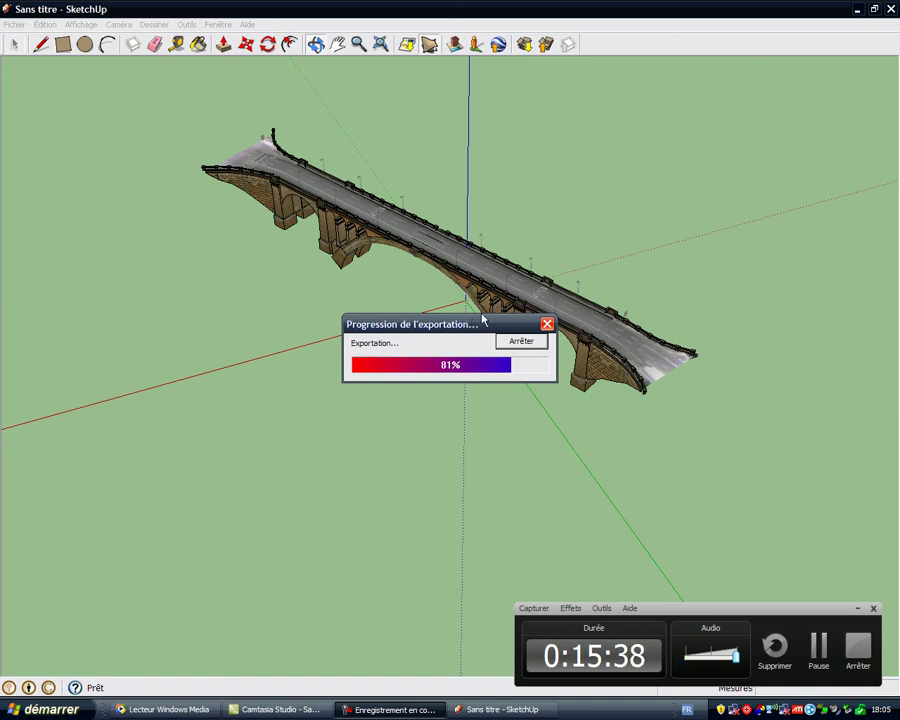
pyautogui.moveTo(491, 325)
pyautogui.mouseDown()
pyautogui.moveTo(405, 287)
pyautogui.moveTo(391, 303)
pyautogui.mouseUp()
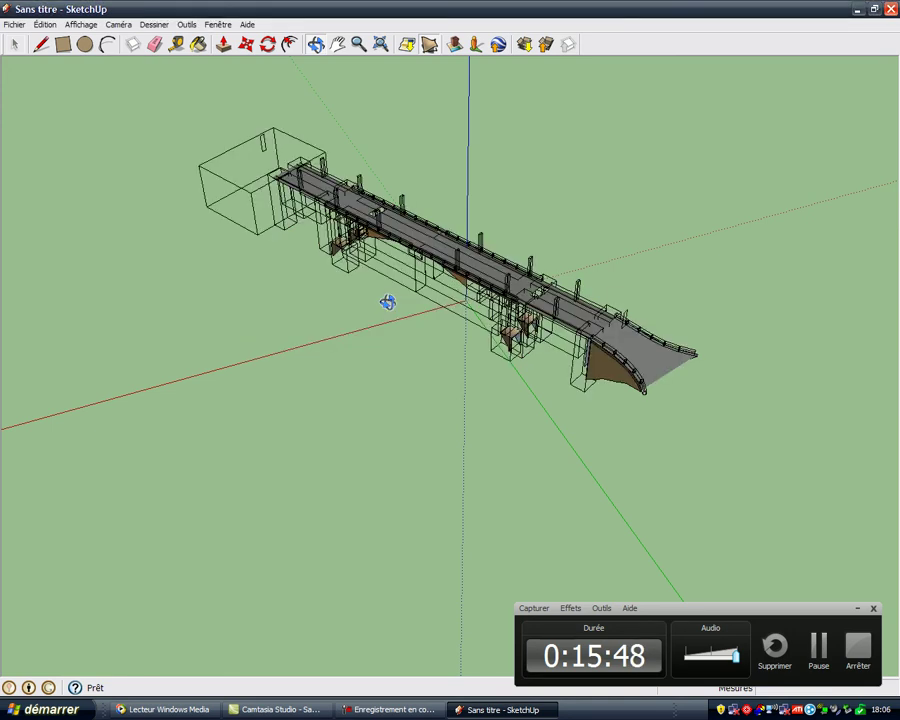
pyautogui.moveTo(362, 303)
pyautogui.mouseDown()
pyautogui.moveTo(588, 296)
pyautogui.moveTo(564, 358)
pyautogui.moveTo(373, 121)
pyautogui.moveTo(595, 177)
pyautogui.moveTo(671, 247)
pyautogui.moveTo(640, 280)
pyautogui.mouseUp()
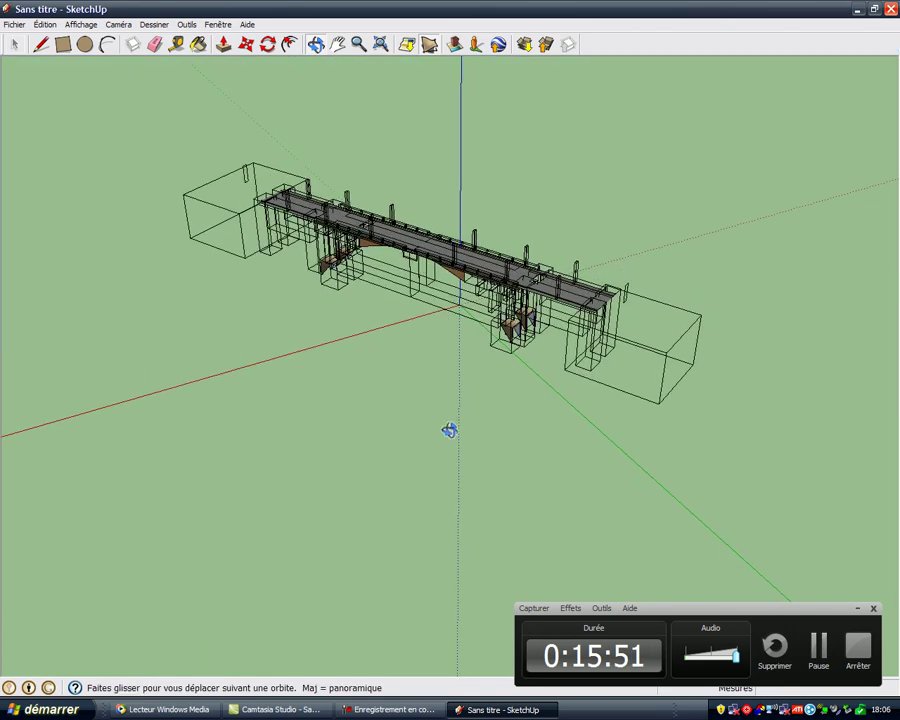
pyautogui.moveTo(425, 341)
pyautogui.mouseDown()
pyautogui.moveTo(613, 388)
pyautogui.moveTo(508, 422)
pyautogui.moveTo(331, 432)
pyautogui.mouseUp()
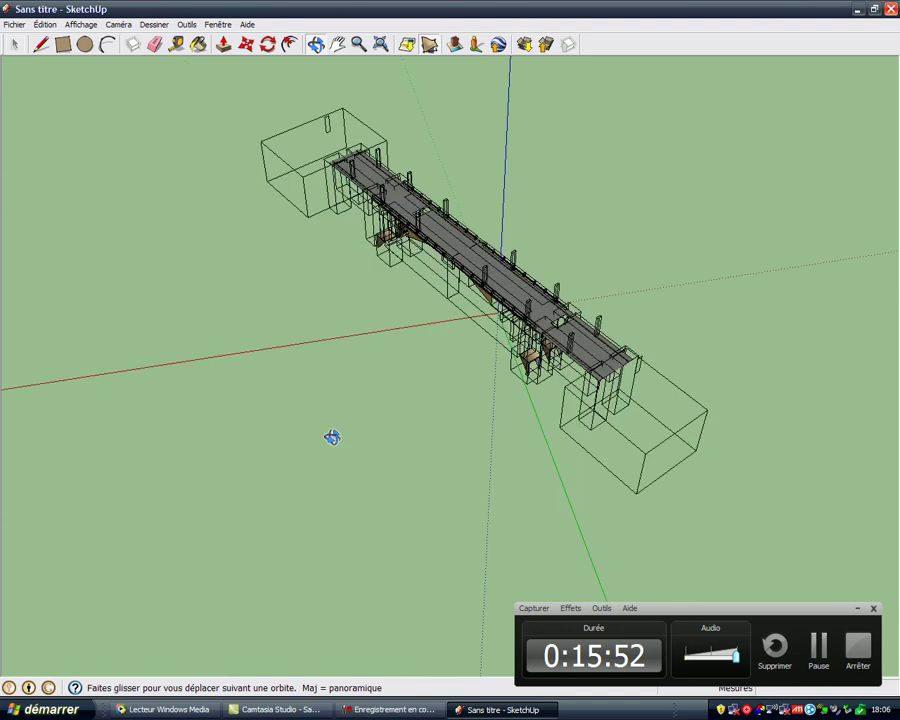
# Drag the pont texture folder and pont.dae from pack unity onto the desktop
pyautogui.click(856, 12)
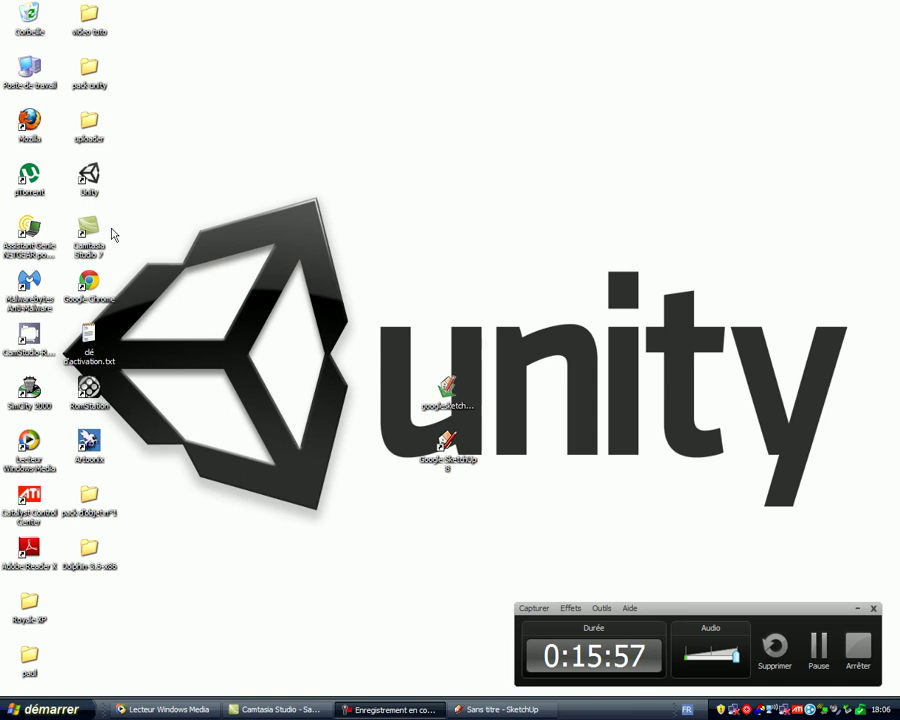
pyautogui.doubleClick(90, 73)
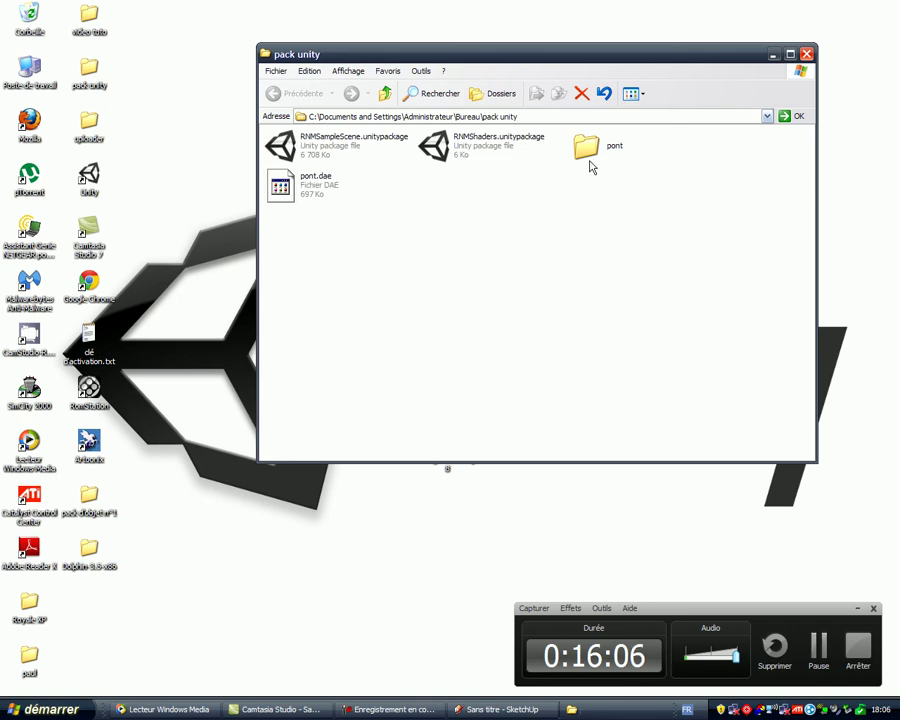
pyautogui.moveTo(587, 160)
pyautogui.mouseDown()
pyautogui.moveTo(350, 577)
pyautogui.moveTo(341, 578)
pyautogui.mouseUp()
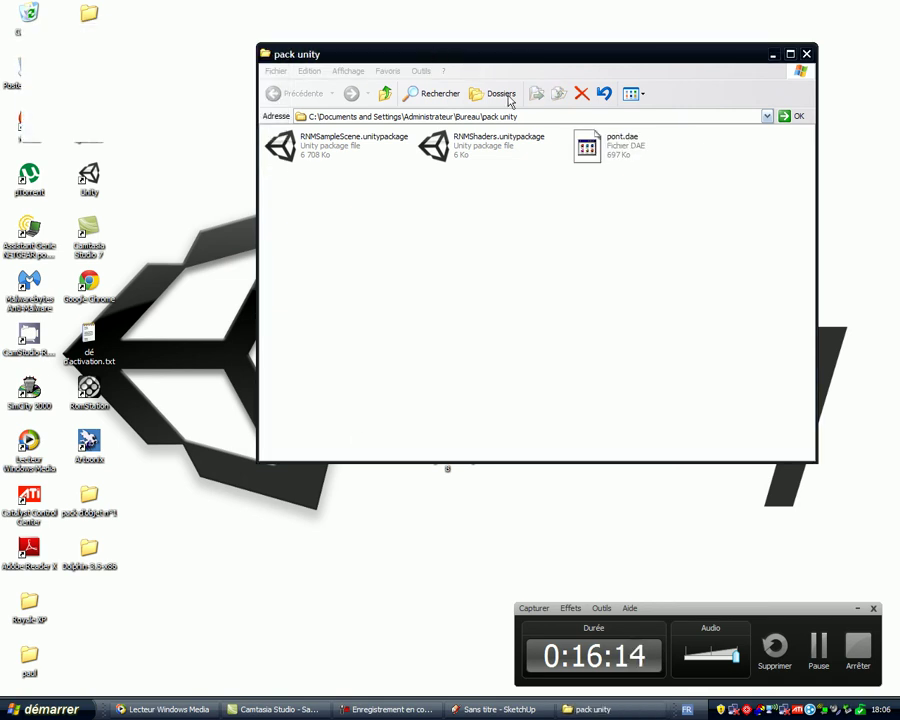
pyautogui.moveTo(591, 163)
pyautogui.mouseDown()
pyautogui.moveTo(440, 635)
pyautogui.moveTo(434, 614)
pyautogui.mouseUp()
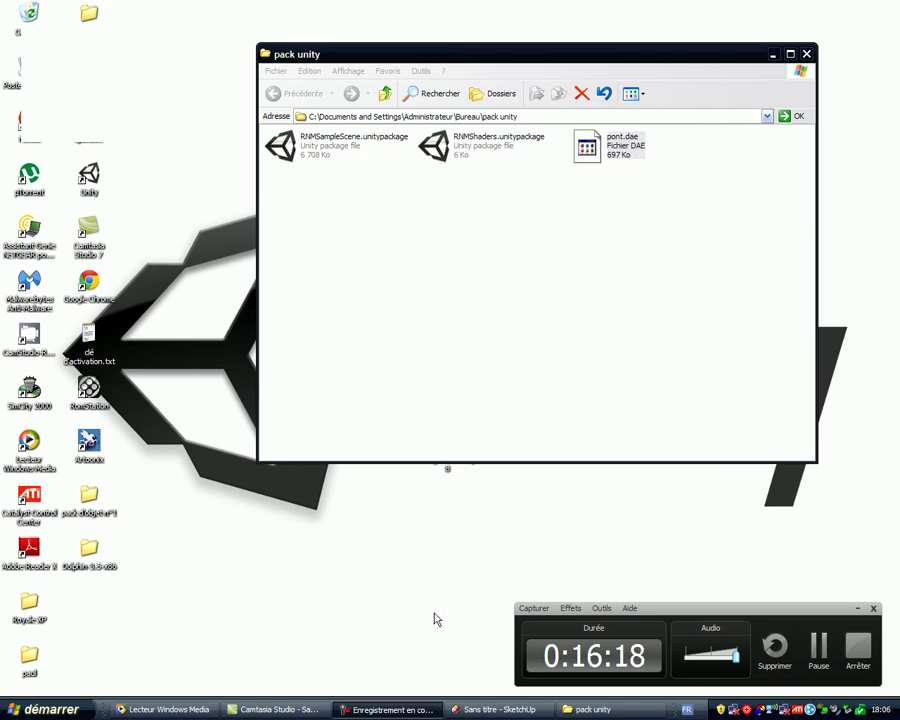
pyautogui.click(773, 54)
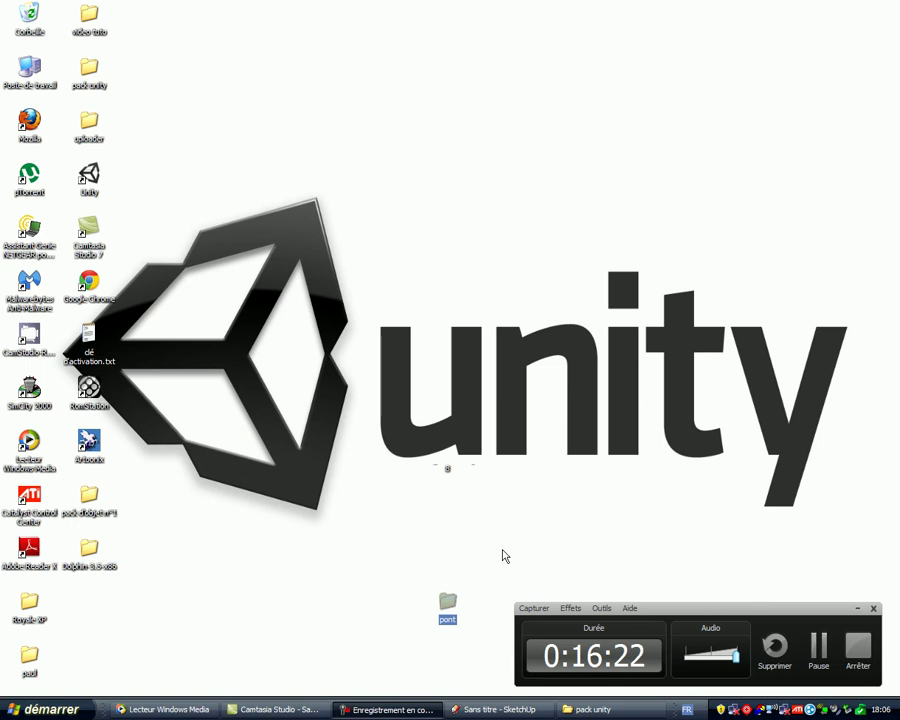
# Arrange pont.dae and the pont folder side by side on the desktop and close pack unity
pyautogui.doubleClick(448, 606)
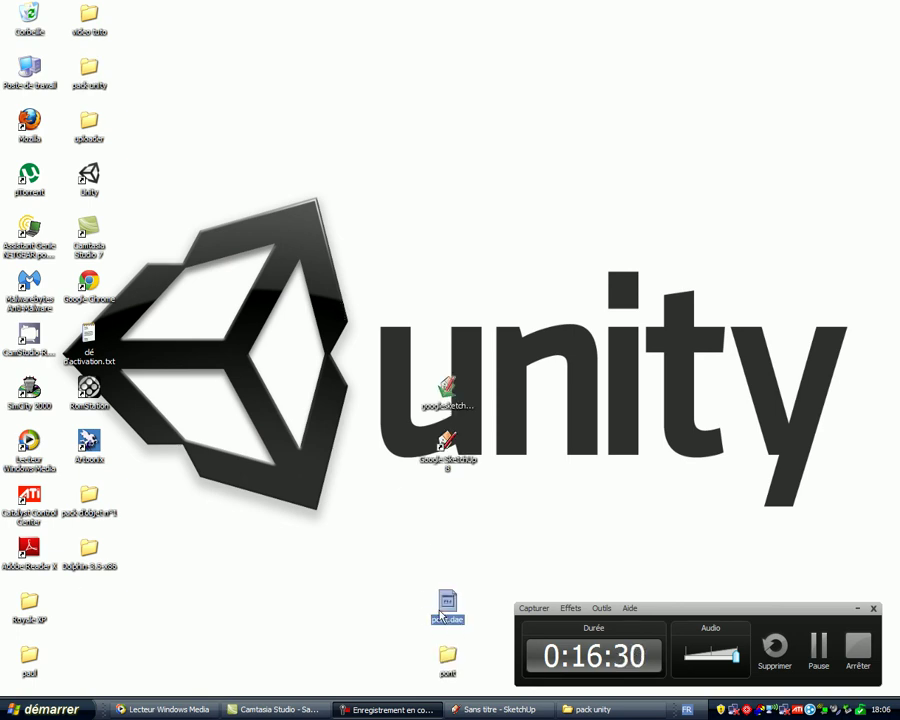
pyautogui.moveTo(448, 620); pyautogui.dragTo(389, 620)
pyautogui.moveTo(448, 656); pyautogui.dragTo(440, 612)
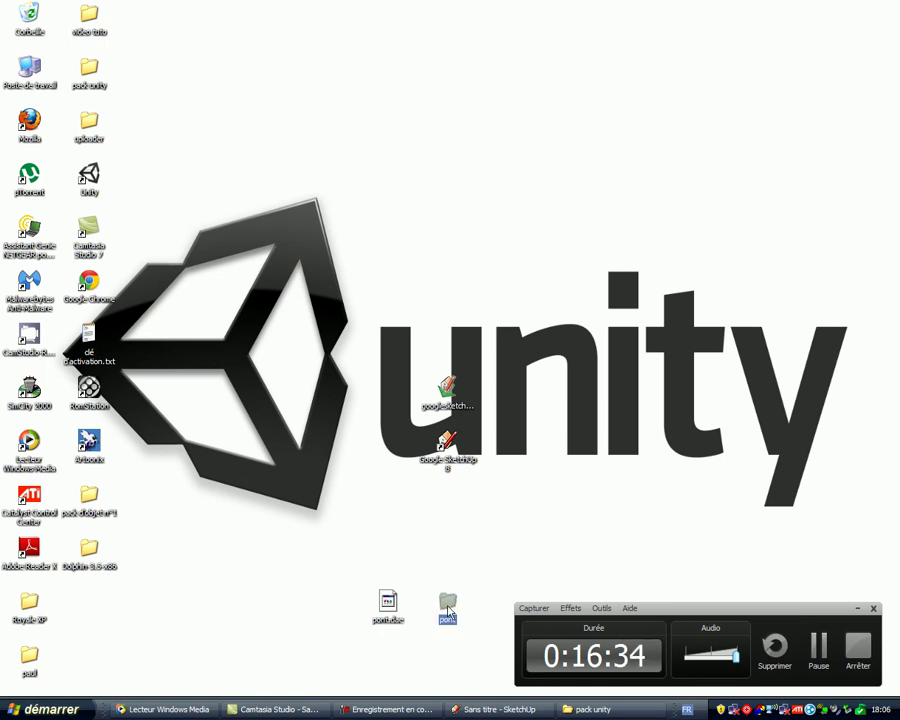
pyautogui.click(590, 709)
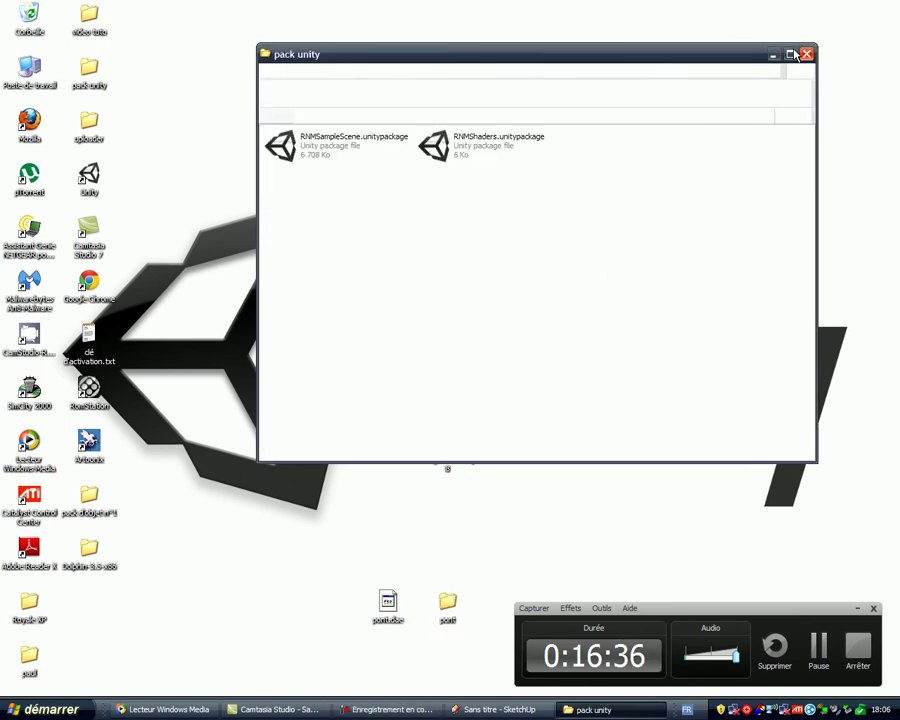
pyautogui.hotkey('alt', 'F4')
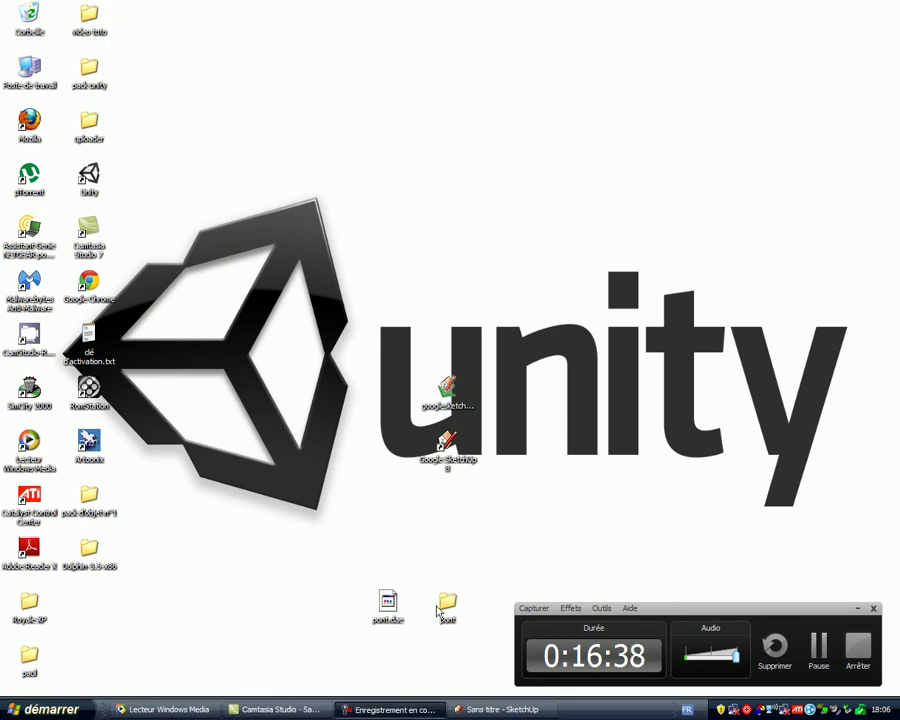
# Open the desktop pont folder and scroll through its texture images, material_1.jpg to material_18.png
pyautogui.click(447, 613)
pyautogui.doubleClick(452, 610)
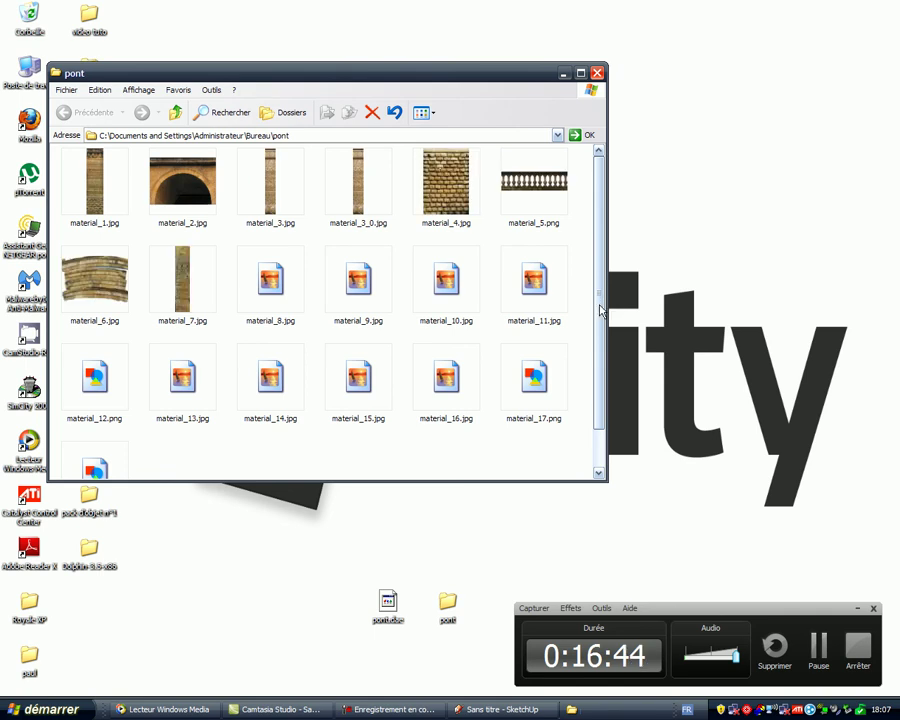
pyautogui.moveTo(601, 307); pyautogui.dragTo(600, 365)
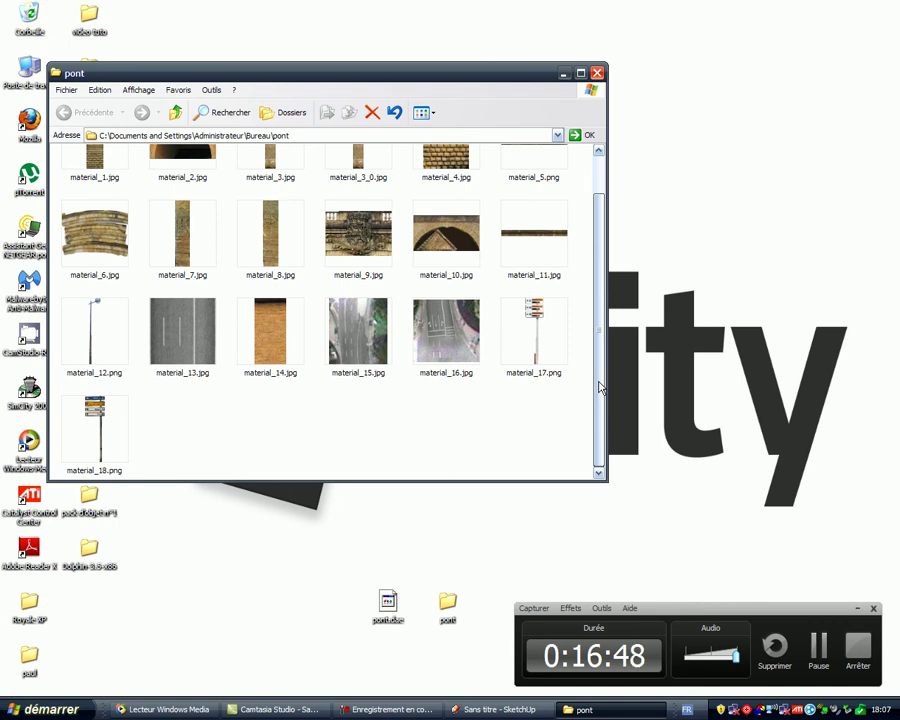
pyautogui.moveTo(600, 354); pyautogui.dragTo(599, 297)
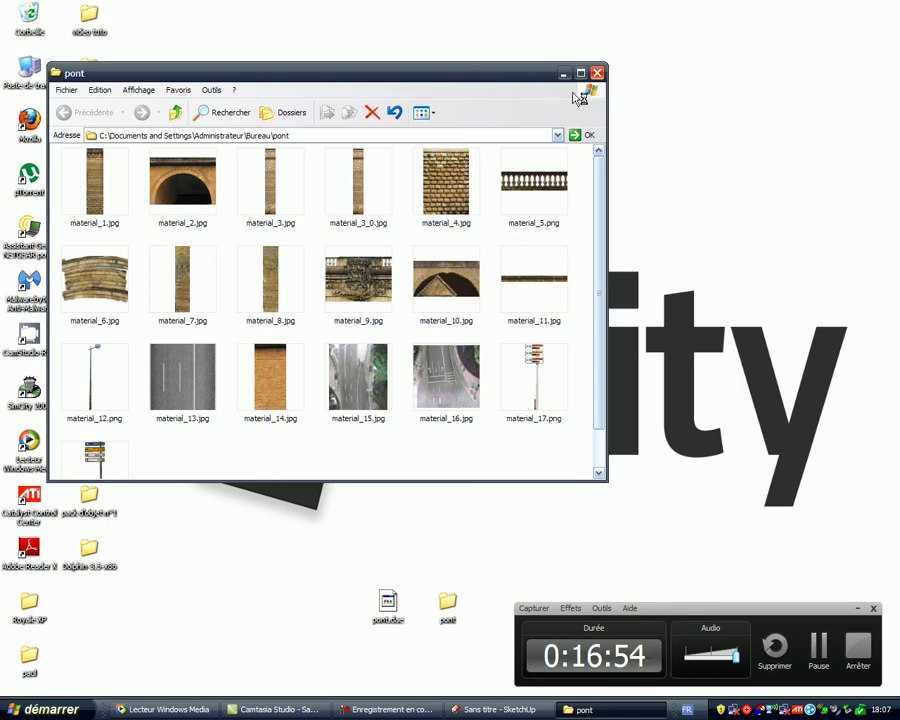
# Close the pont folder window and launch Unity from its desktop shortcut
pyautogui.click(598, 74)
pyautogui.click(386, 603)
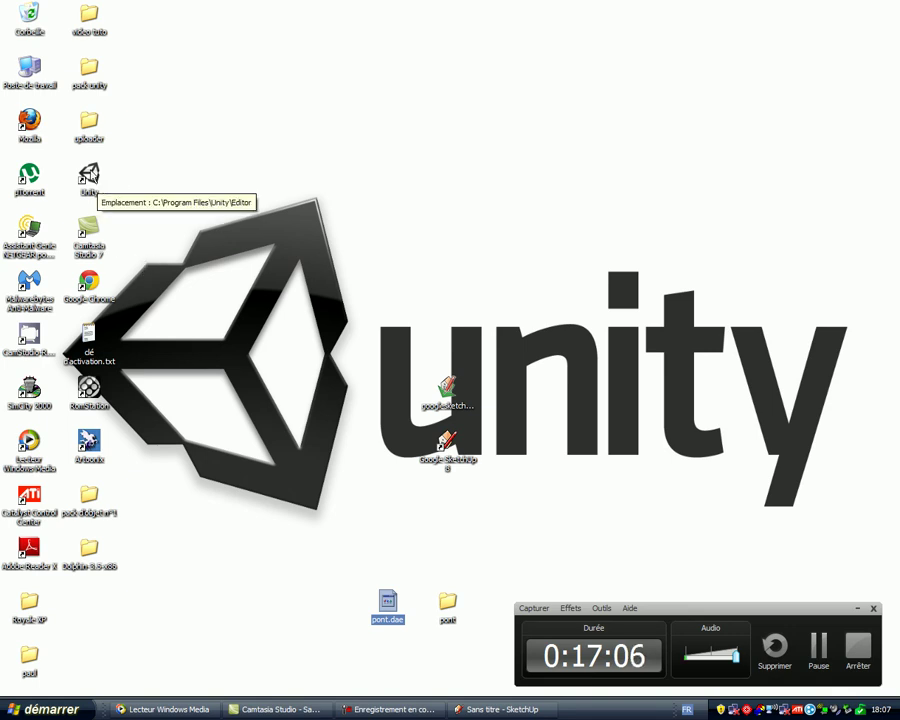
pyautogui.doubleClick(89, 178)
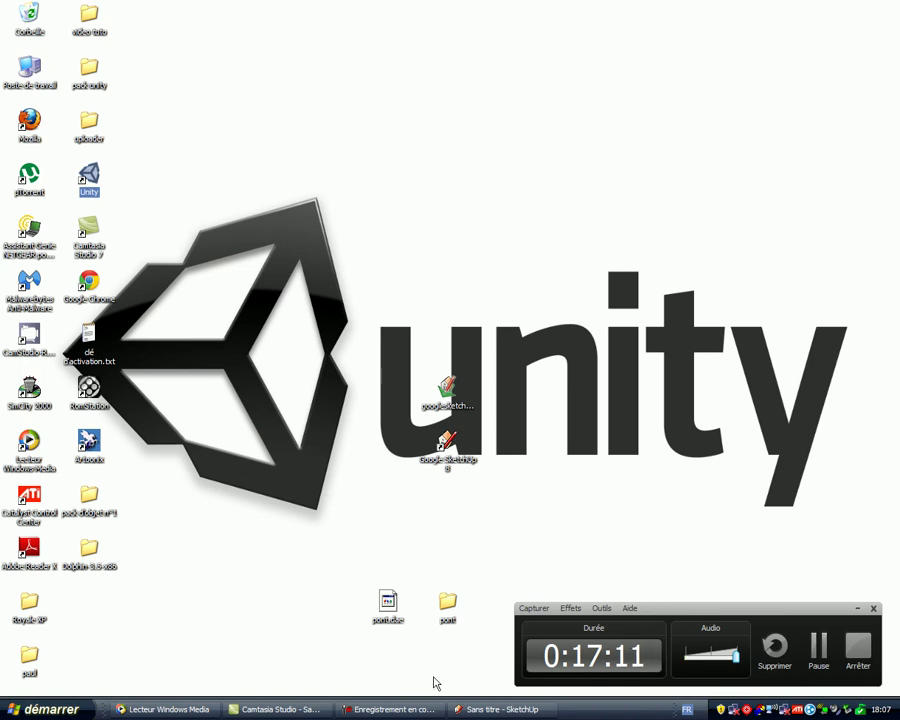
# Close SketchUp's untitled bridge model, choosing Non to discard the unsaved changes
pyautogui.click(474, 710)
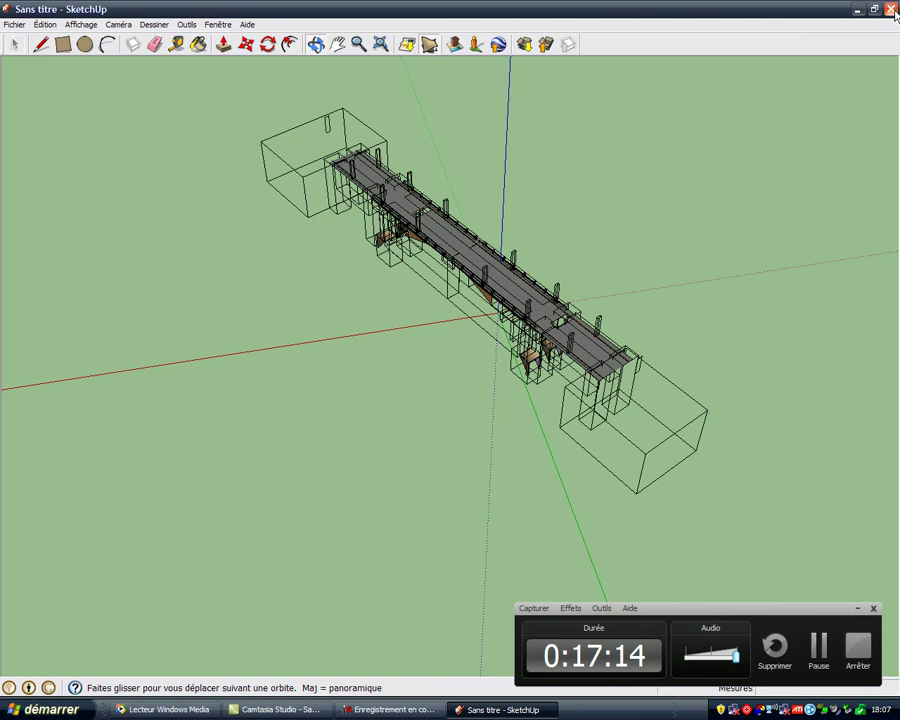
pyautogui.click(891, 9)
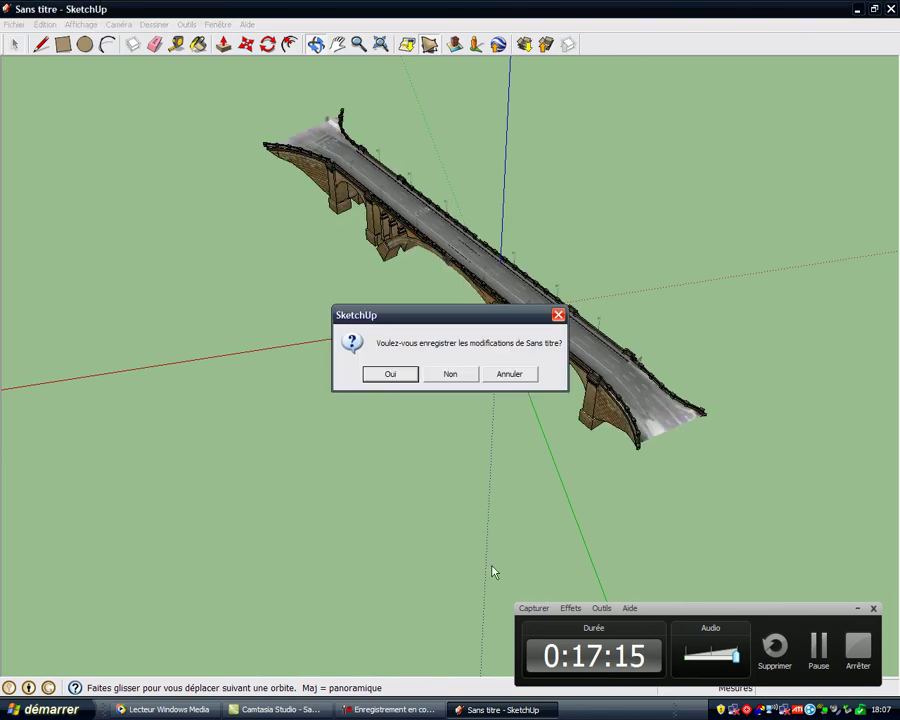
pyautogui.click(450, 373)
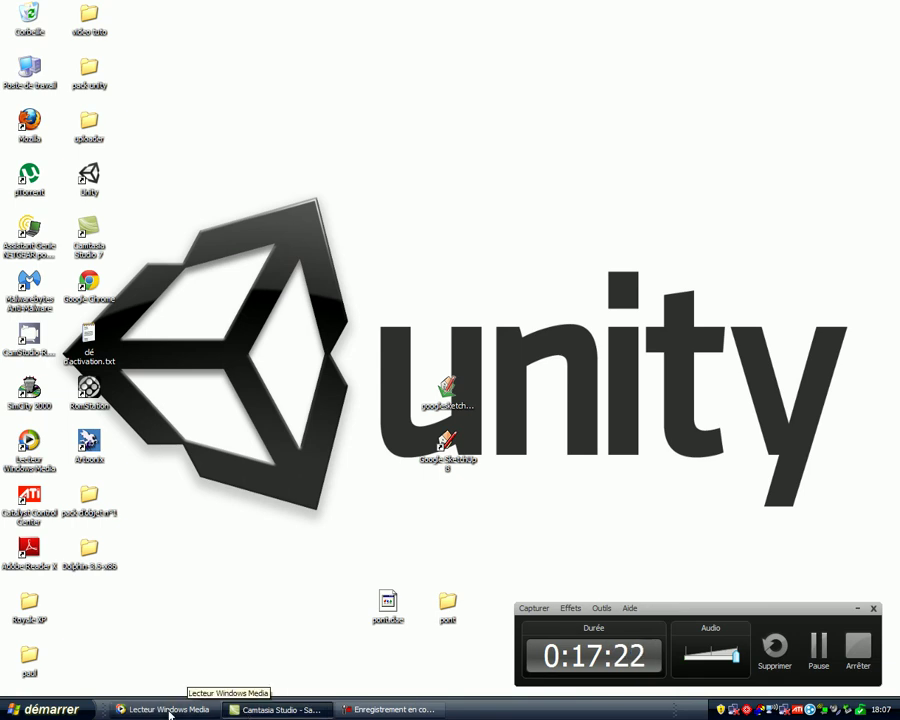
# Close Windows Media Player and move the Unity shortcut to the middle of the desktop
pyautogui.rightClick(217, 710)
pyautogui.click(218, 704)
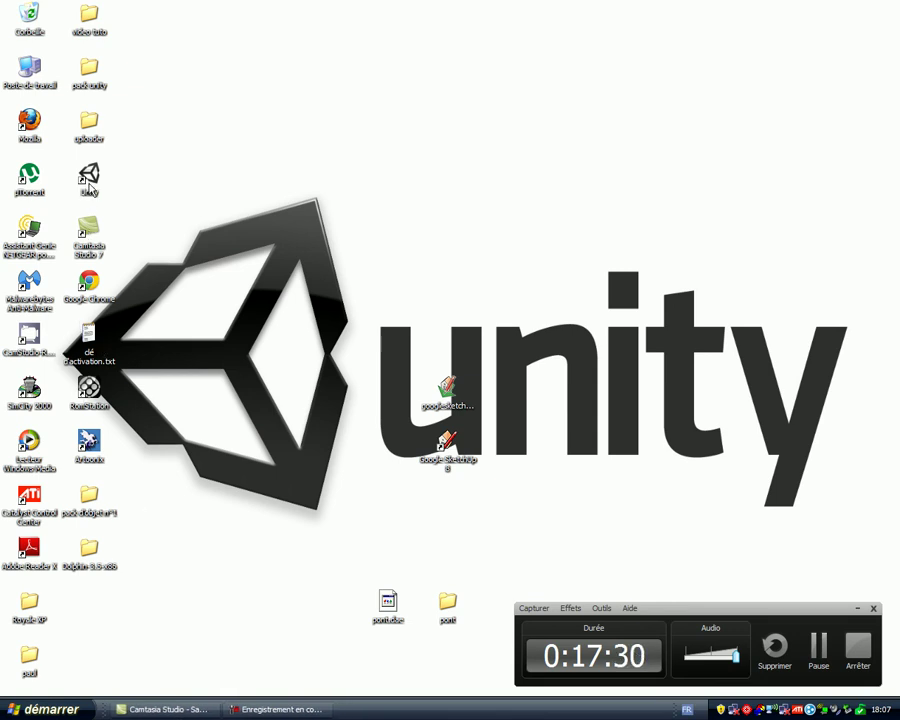
pyautogui.moveTo(90, 187); pyautogui.dragTo(445, 303)
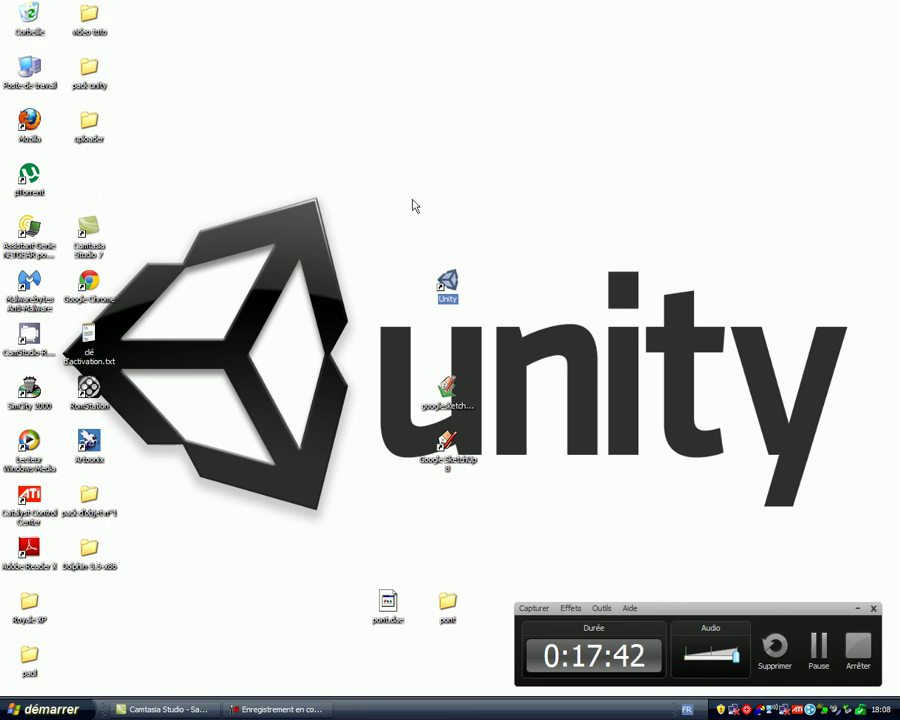
# Box-select the Unity, SketchUp, pont.dae and pont icons in the middle column, then deselect them
pyautogui.moveTo(414, 172); pyautogui.dragTo(462, 658)
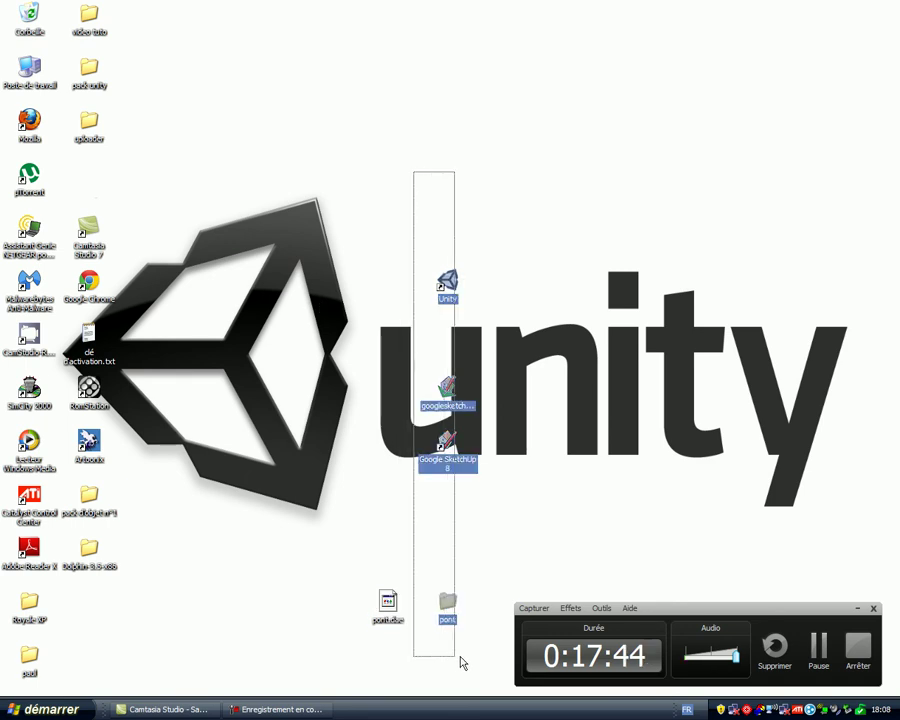
pyautogui.moveTo(501, 230)
pyautogui.mouseDown()
pyautogui.moveTo(420, 665)
pyautogui.moveTo(349, 660)
pyautogui.moveTo(488, 280)
pyautogui.moveTo(480, 265)
pyautogui.moveTo(405, 641)
pyautogui.mouseUp()
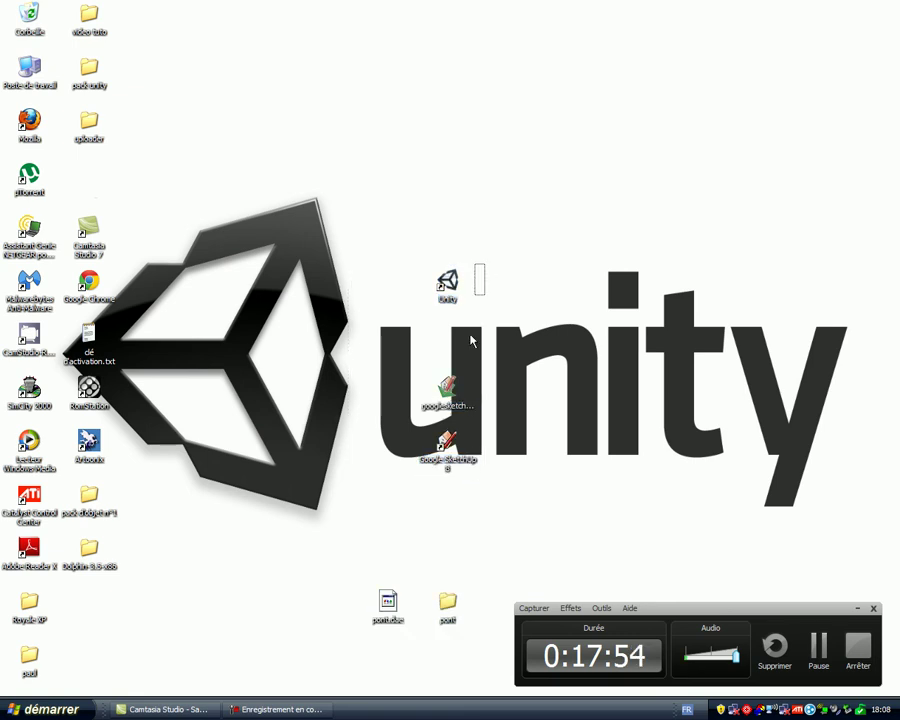
pyautogui.moveTo(477, 244); pyautogui.dragTo(473, 377)
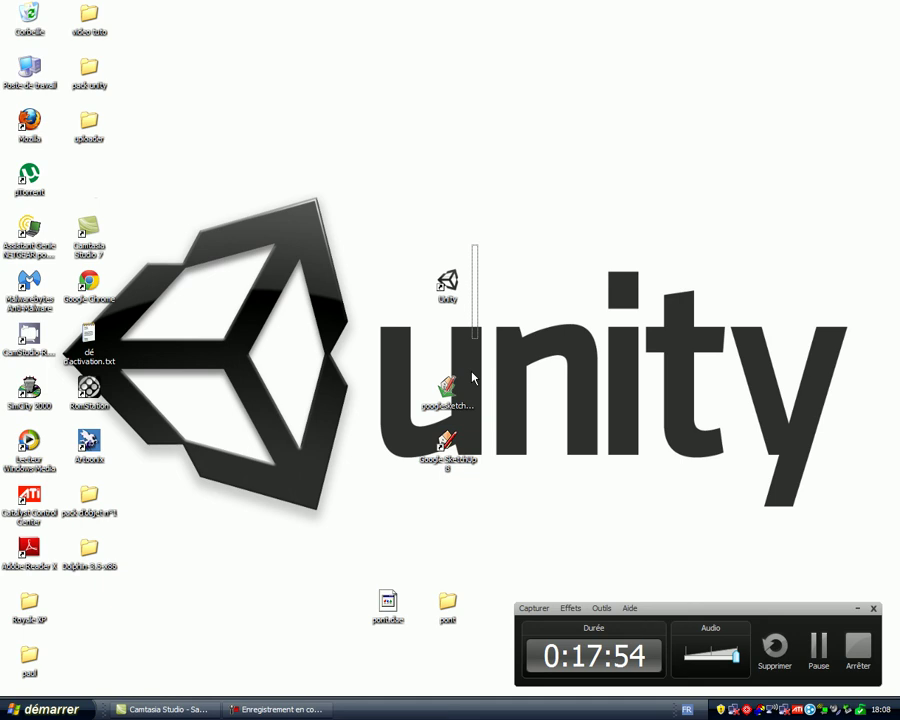
pyautogui.moveTo(473, 377)
pyautogui.mouseDown()
pyautogui.moveTo(361, 638)
pyautogui.moveTo(349, 632)
pyautogui.mouseUp()
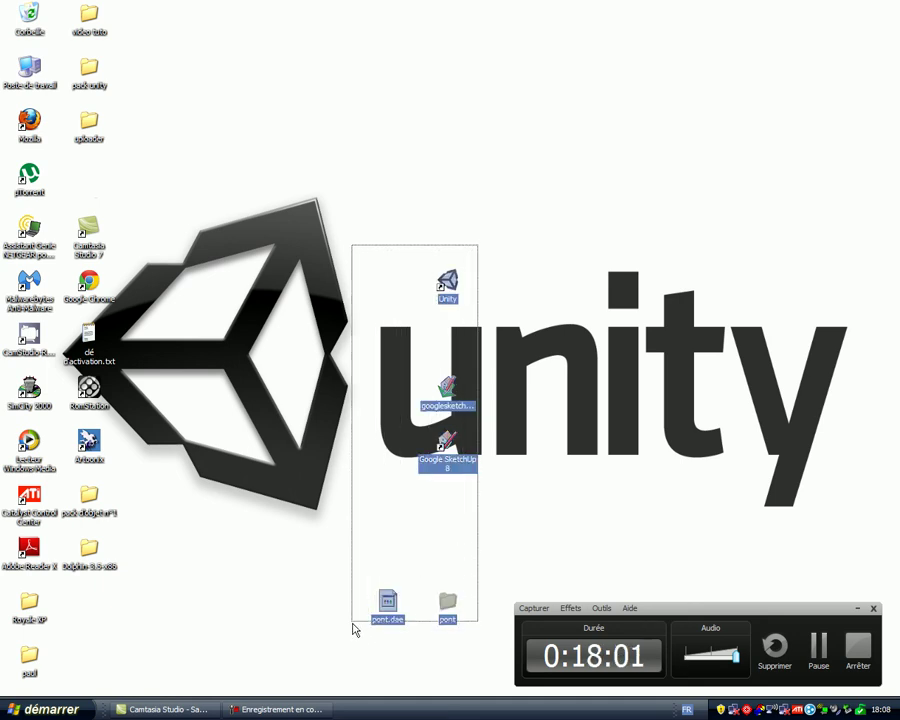
pyautogui.moveTo(498, 278)
pyautogui.mouseDown()
pyautogui.moveTo(478, 376)
pyautogui.moveTo(371, 634)
pyautogui.mouseUp()
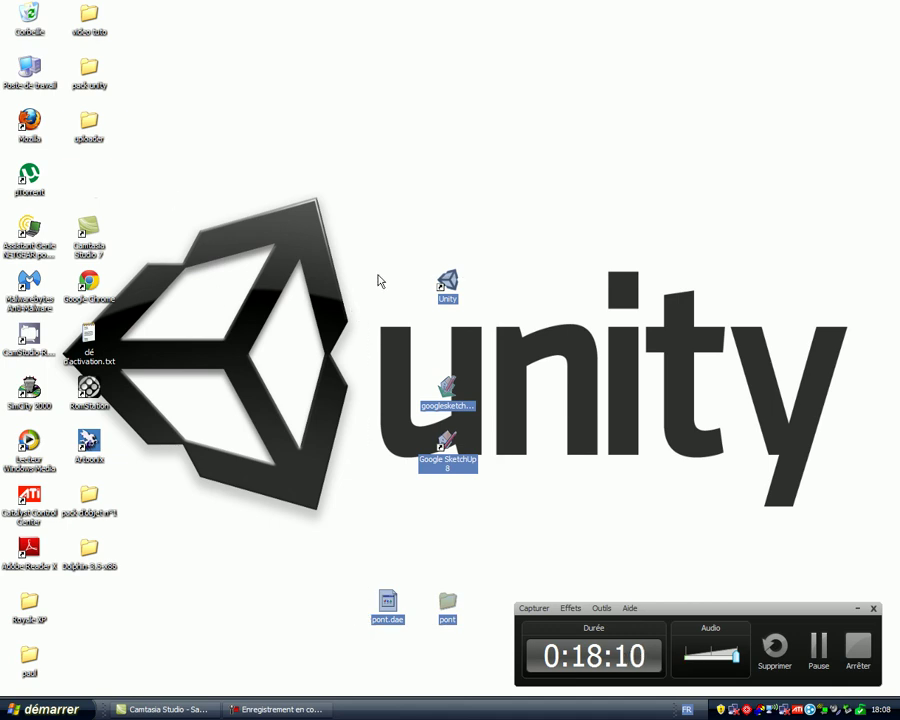
pyautogui.click(392, 296)
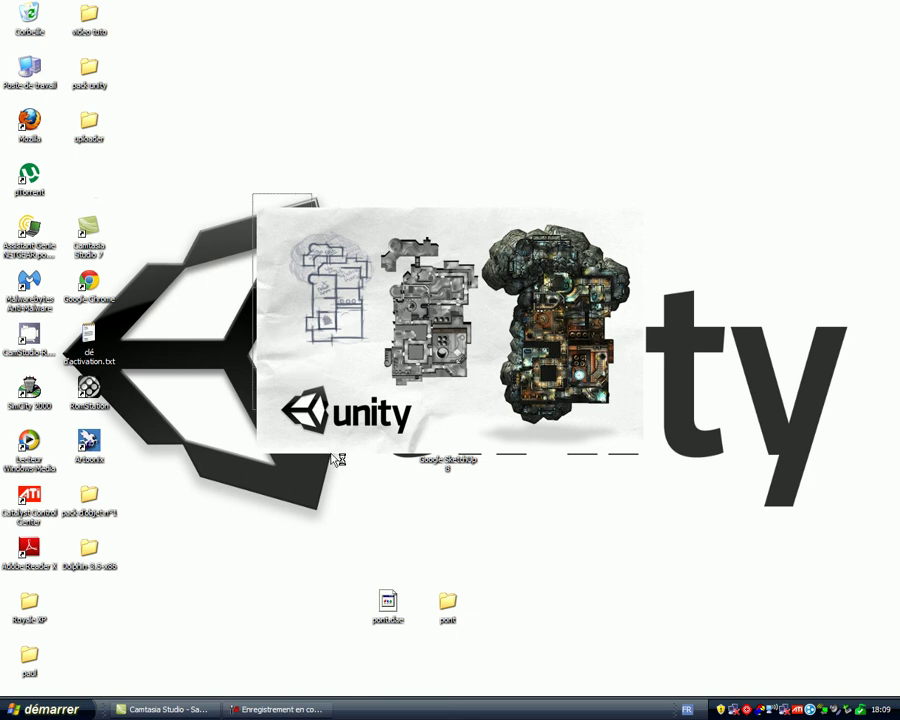
# Select and deselect the SketchUp shortcut, pont.dae and pont folder while Unity loads the untitled project
pyautogui.click(448, 463)
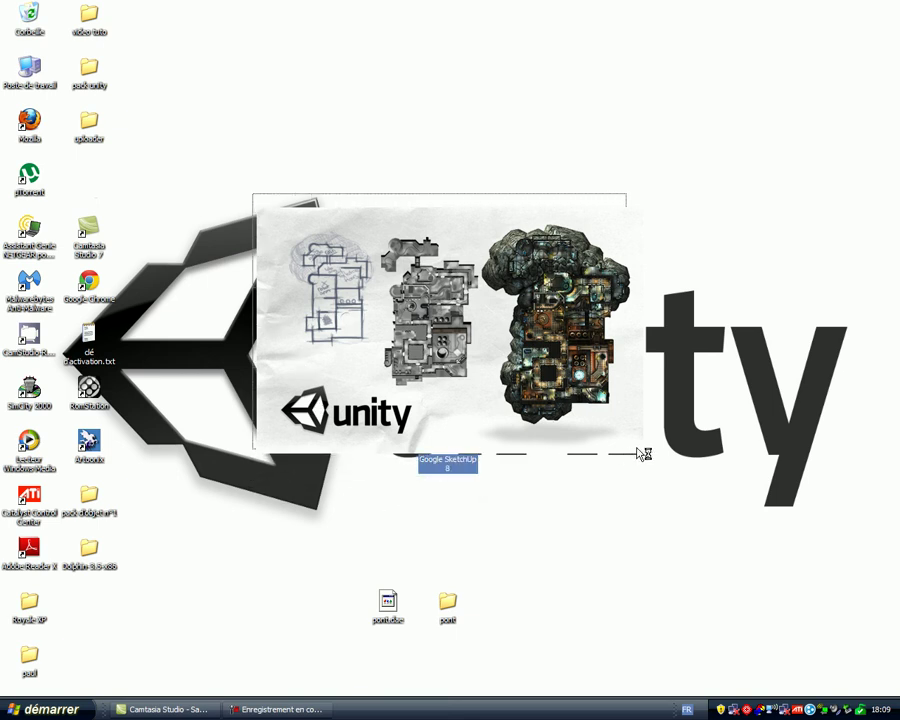
pyautogui.click(327, 463)
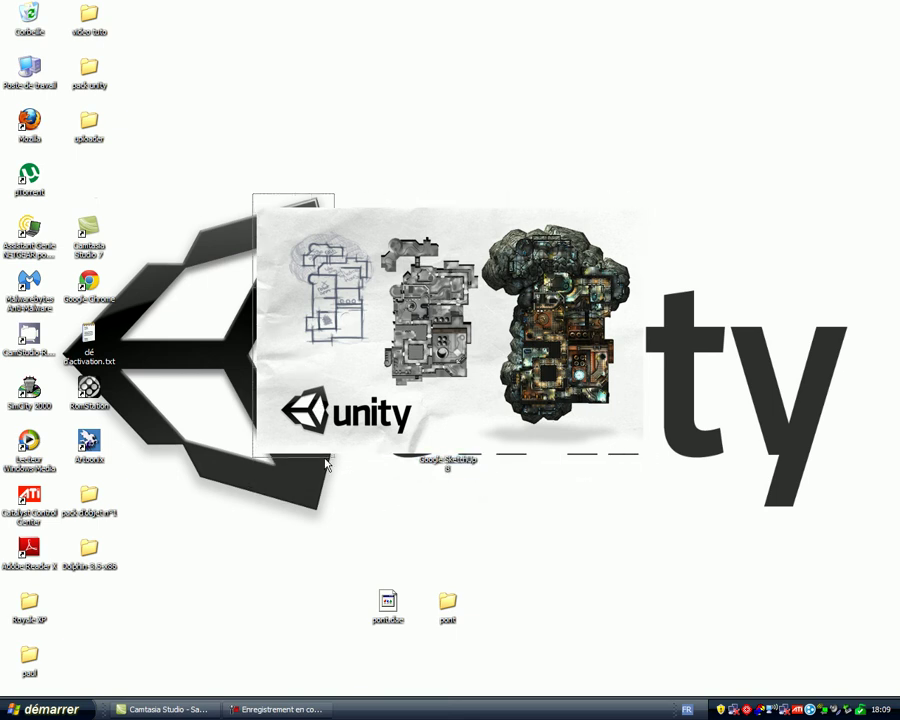
pyautogui.moveTo(327, 463); pyautogui.dragTo(193, 600)
pyautogui.moveTo(304, 519); pyautogui.dragTo(486, 634)
pyautogui.click(293, 659)
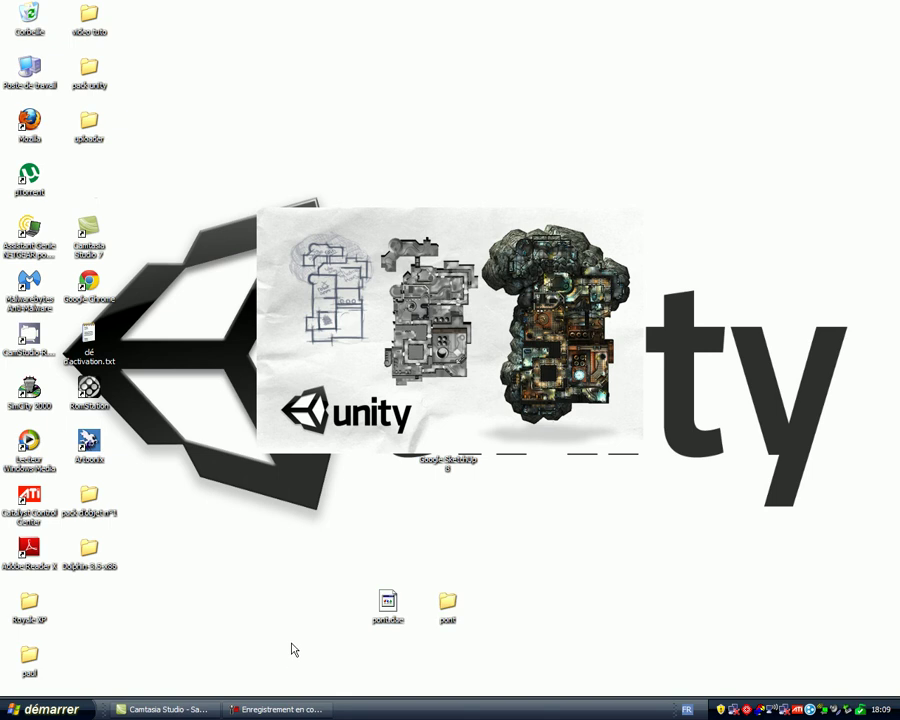
pyautogui.moveTo(360, 570); pyautogui.dragTo(417, 637)
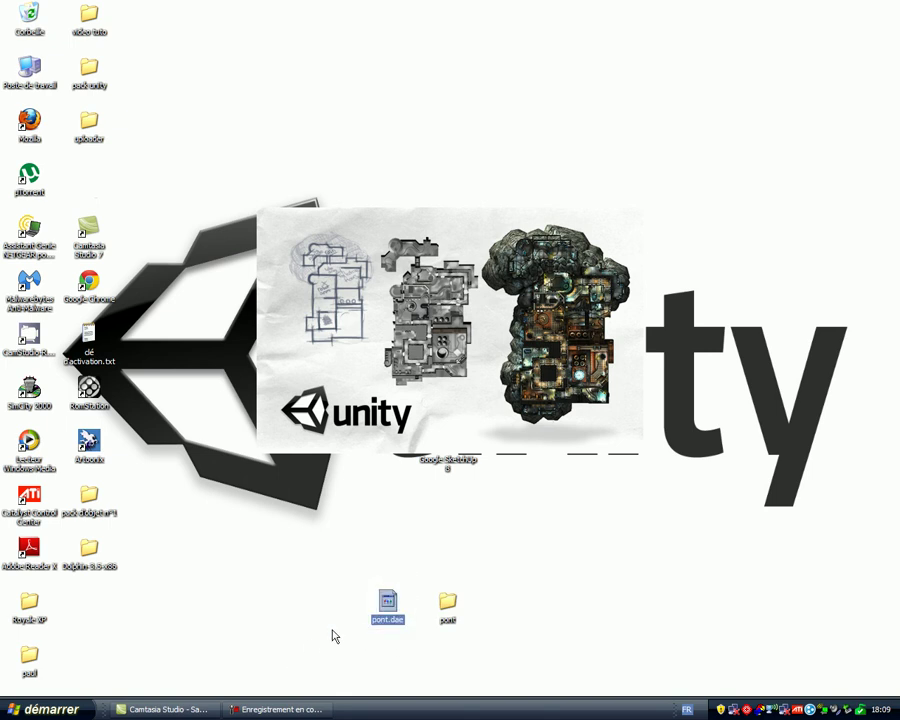
pyautogui.click(449, 612)
pyautogui.moveTo(374, 578); pyautogui.dragTo(476, 643)
pyautogui.moveTo(358, 588); pyautogui.dragTo(479, 652)
pyautogui.moveTo(341, 553)
pyautogui.mouseDown()
pyautogui.moveTo(386, 600)
pyautogui.moveTo(500, 678)
pyautogui.moveTo(489, 669)
pyautogui.mouseUp()
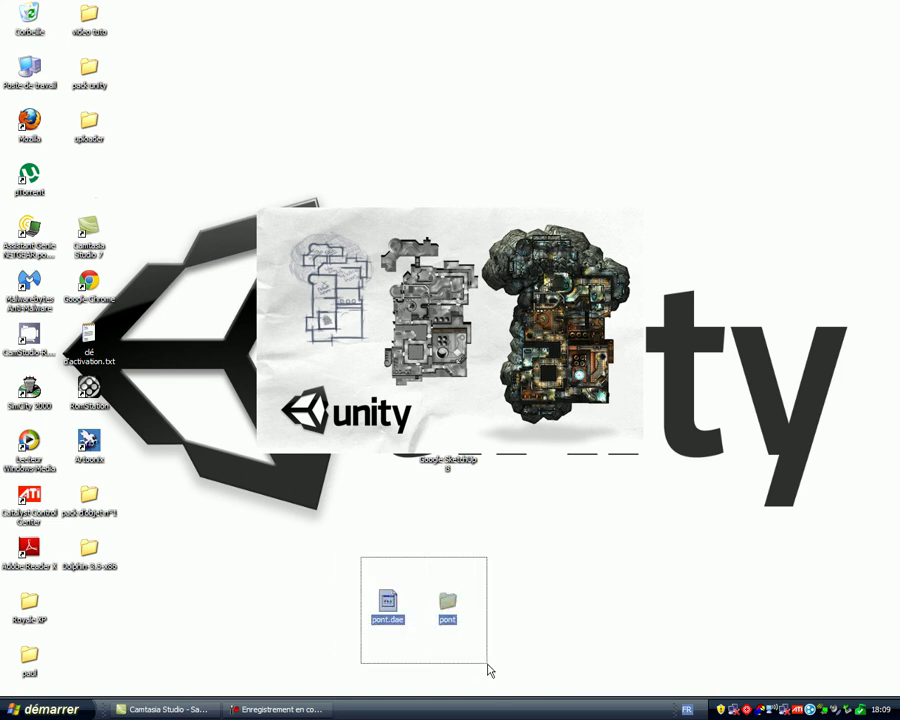
pyautogui.click(301, 538)
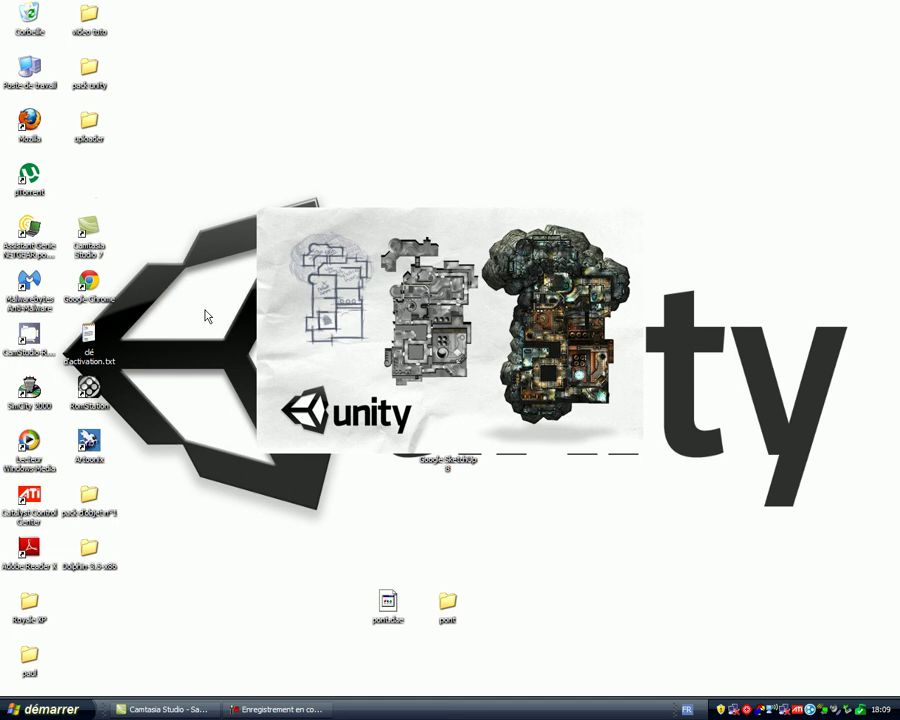
pyautogui.click(312, 703)
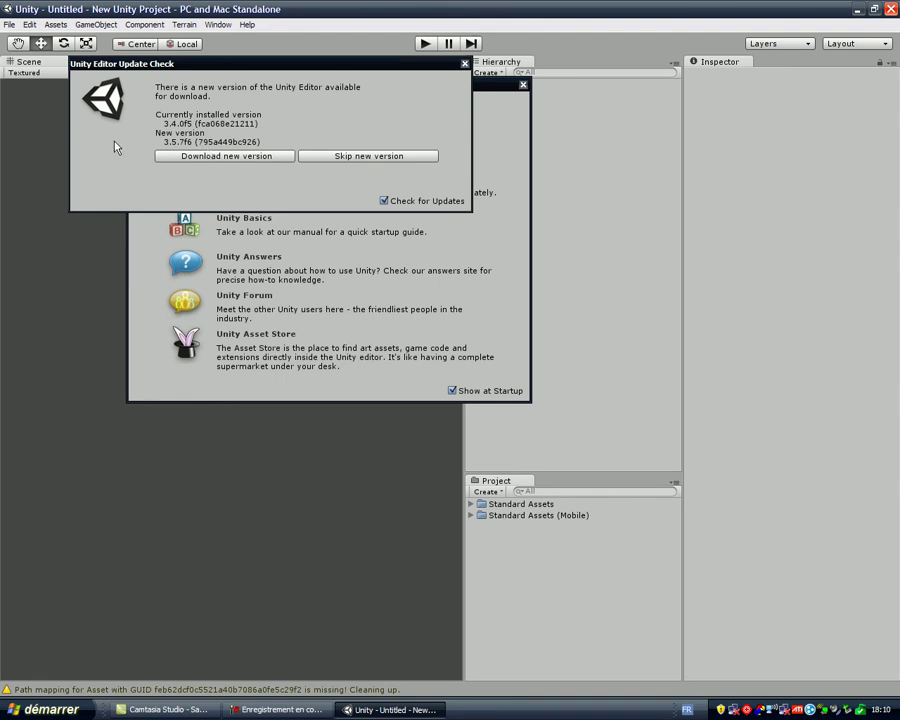
# Dismiss the update notice and Welcome window, then create a Project folder named pont
pyautogui.click(464, 64)
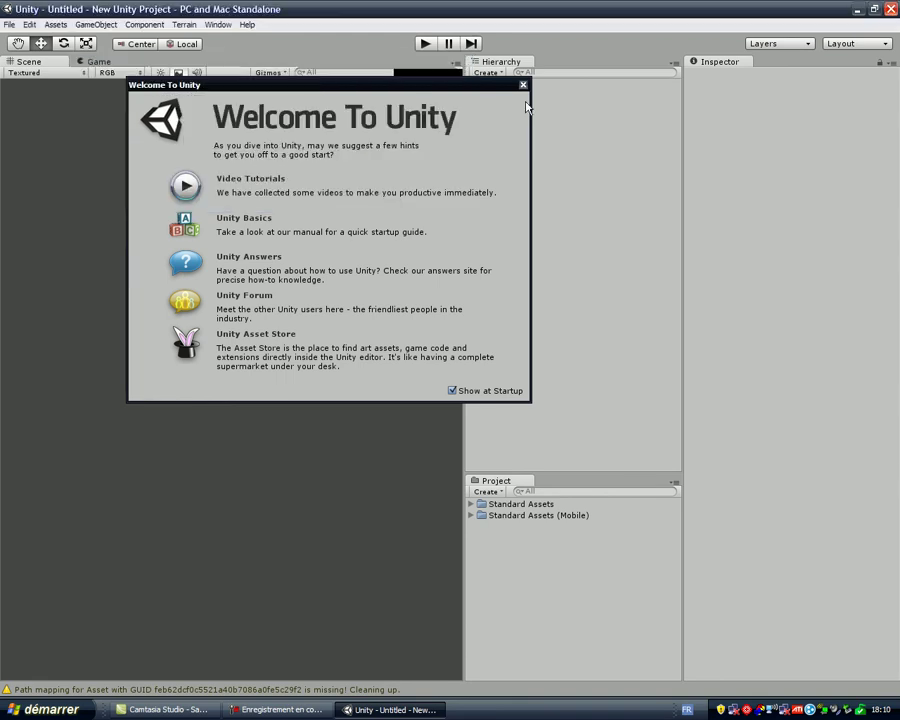
pyautogui.click(523, 84)
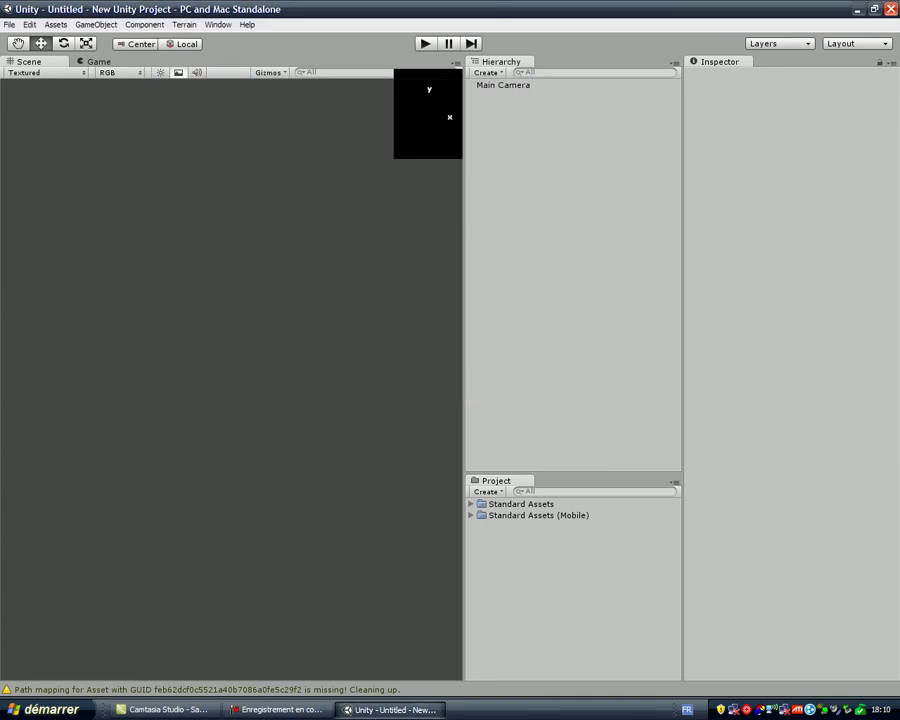
pyautogui.rightClick(520, 545)
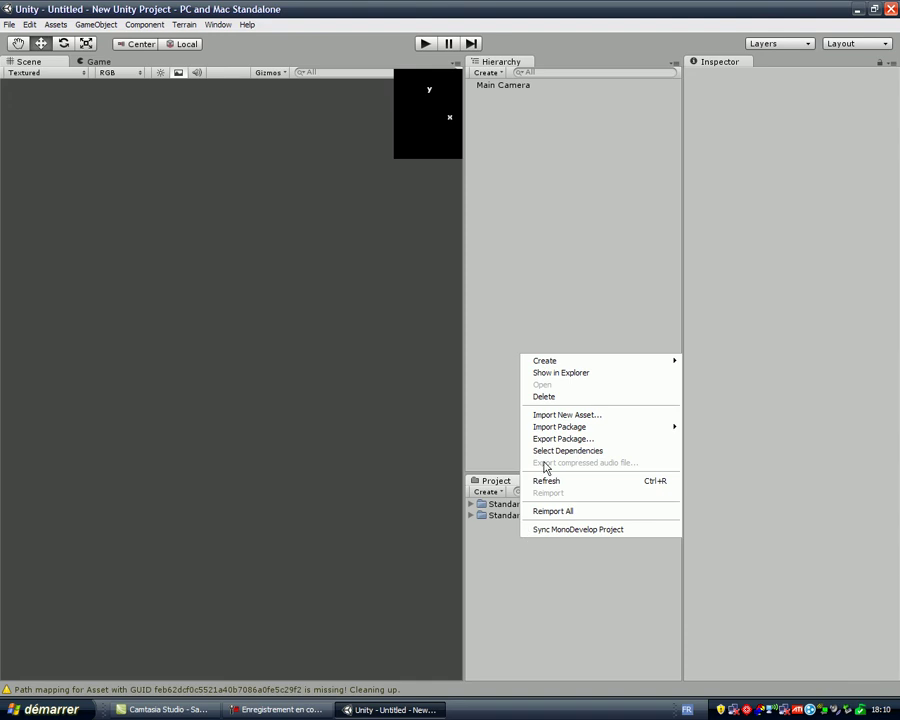
pyautogui.moveTo(556, 365)
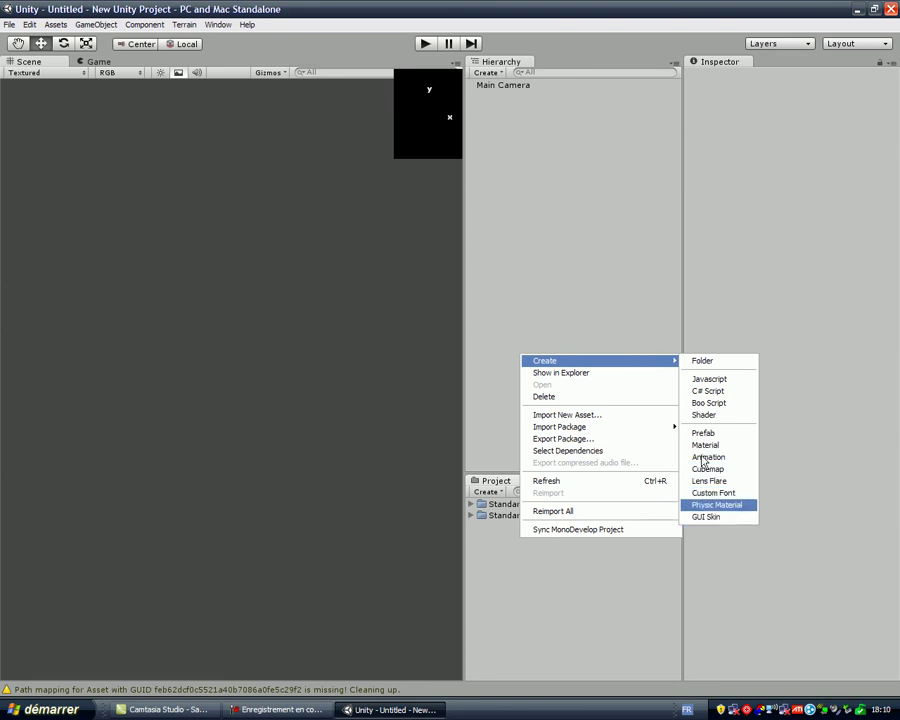
pyautogui.click(697, 362)
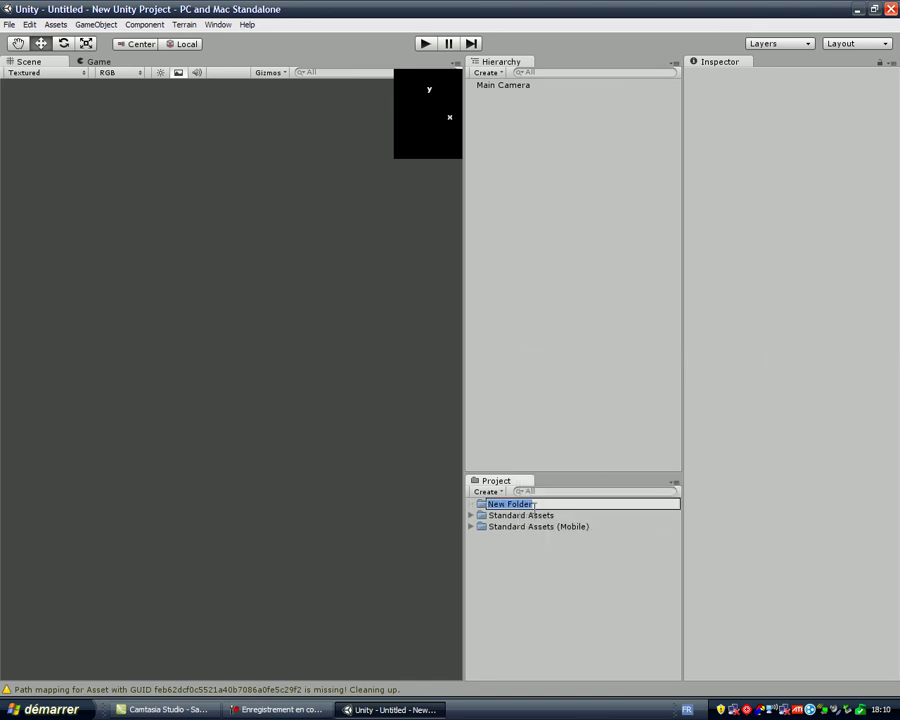
pyautogui.write('pont')
pyautogui.press('Return')
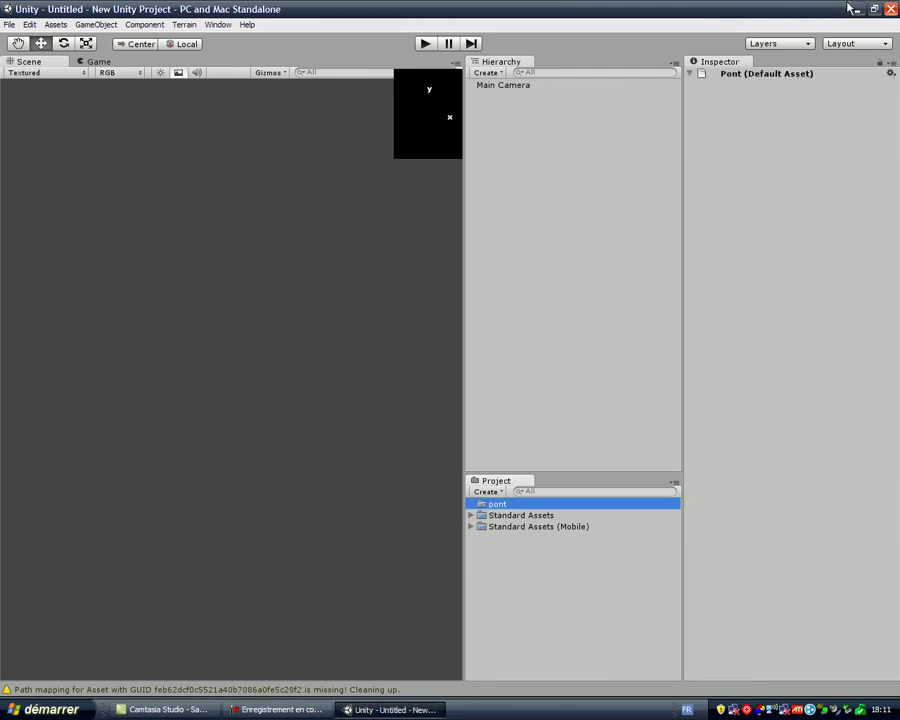
# Minimize Unity and drag pont.dae and the pont folder from the desktop into the Project panel
pyautogui.click(858, 10)
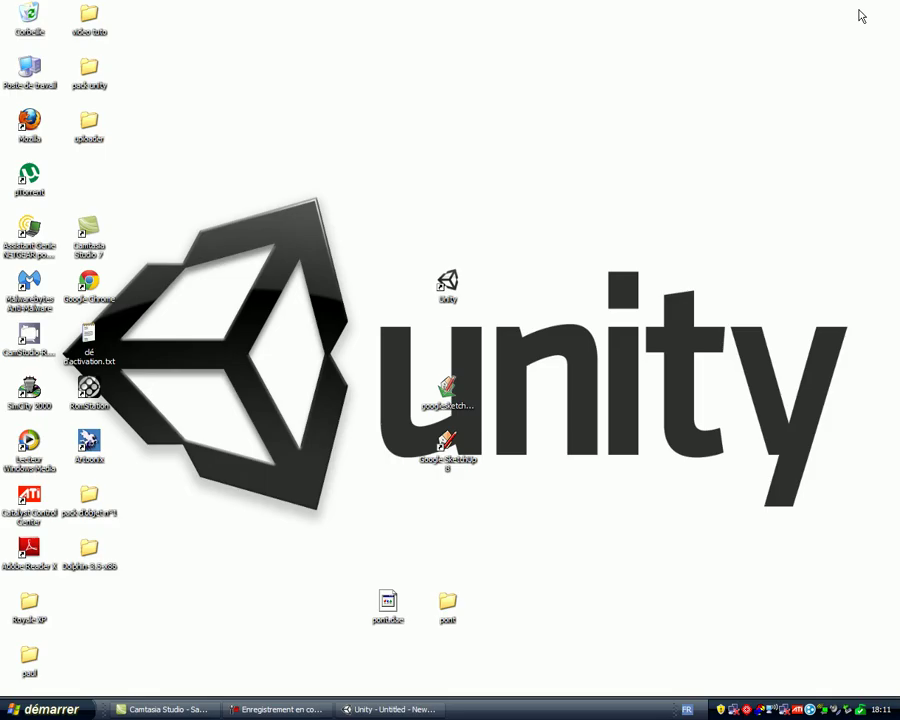
pyautogui.moveTo(347, 558); pyautogui.dragTo(468, 660)
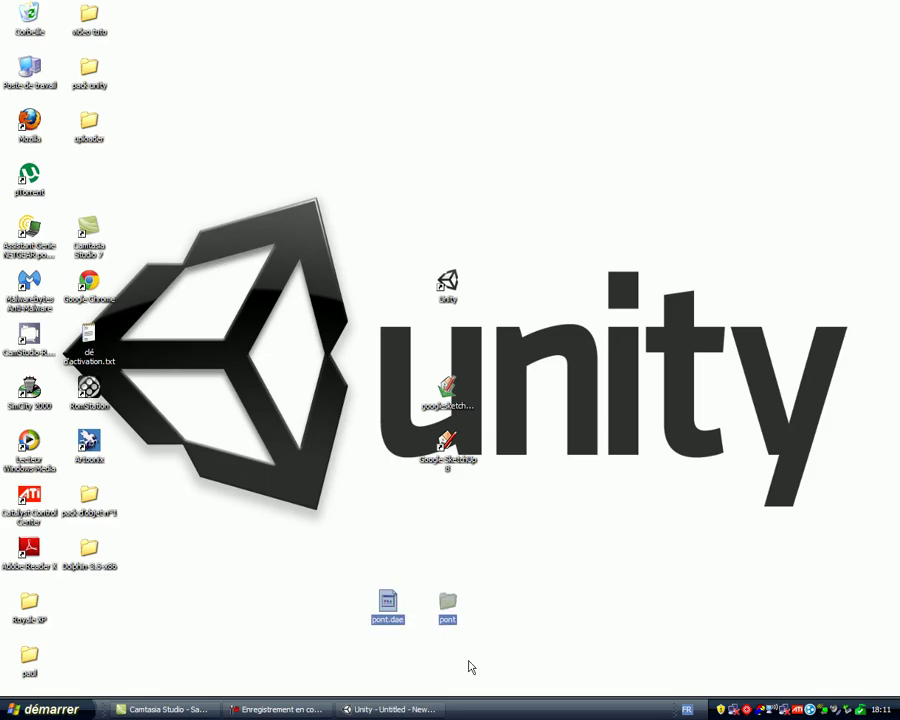
pyautogui.moveTo(381, 621); pyautogui.dragTo(405, 706)
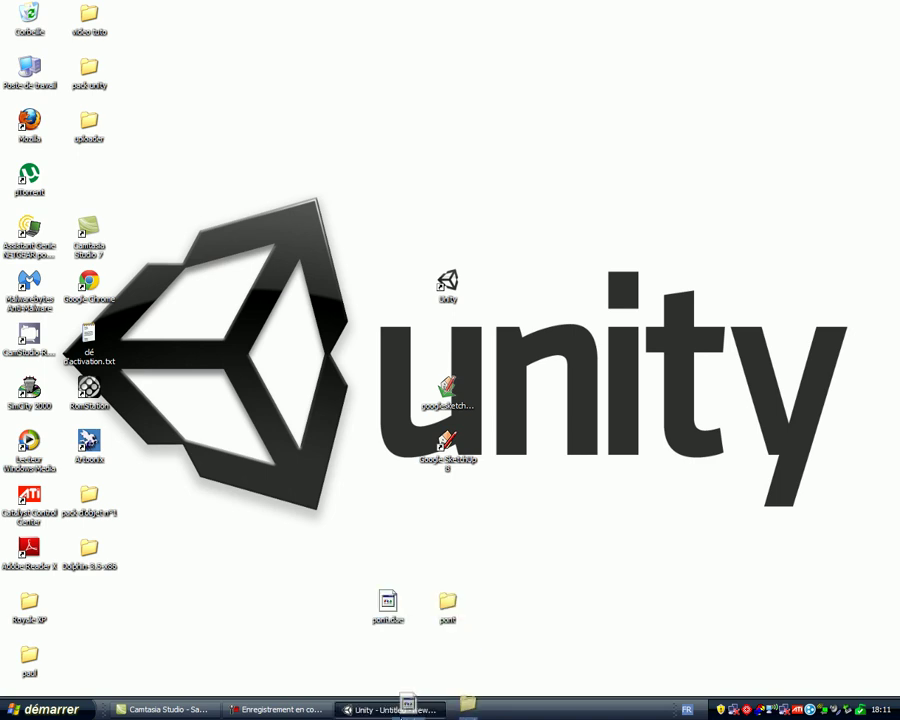
pyautogui.moveTo(405, 706); pyautogui.dragTo(497, 507)
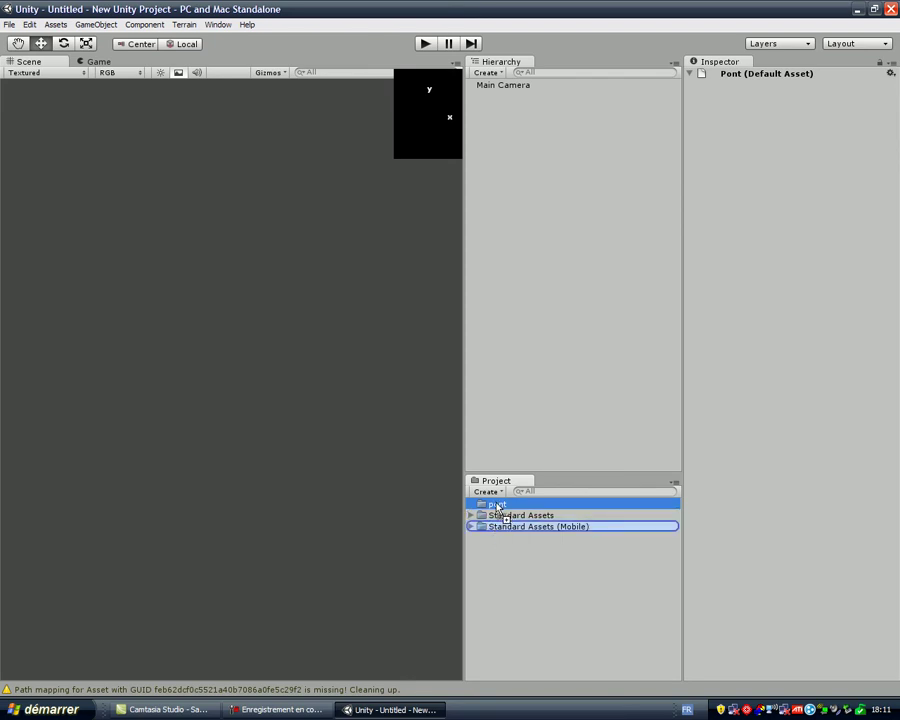
pyautogui.moveTo(497, 508); pyautogui.dragTo(494, 506)
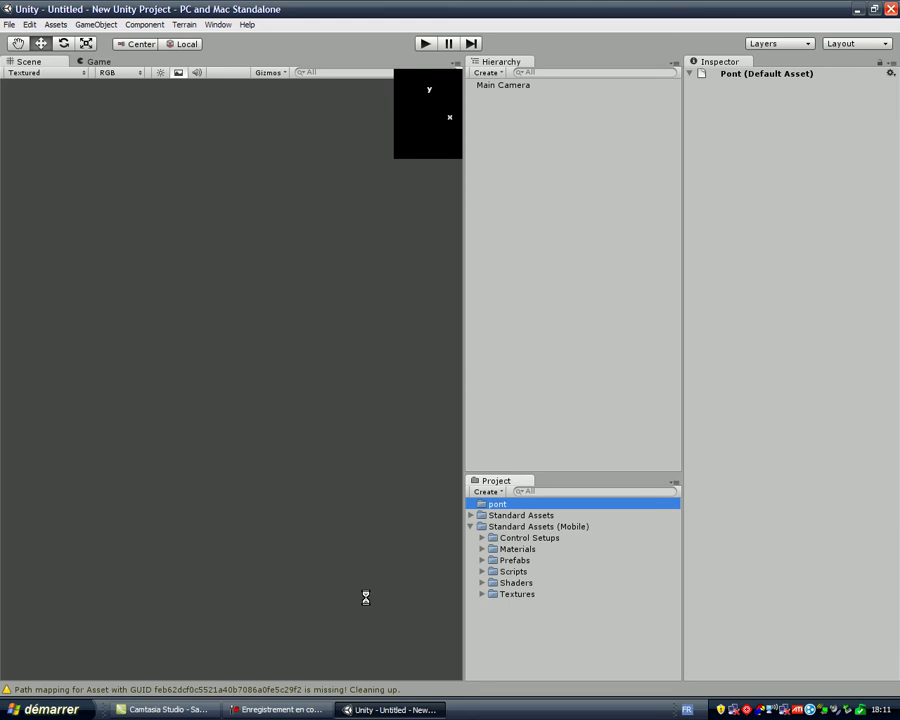
# Let the pont model and its textures import into the project's assets
pyautogui.click(278, 709)
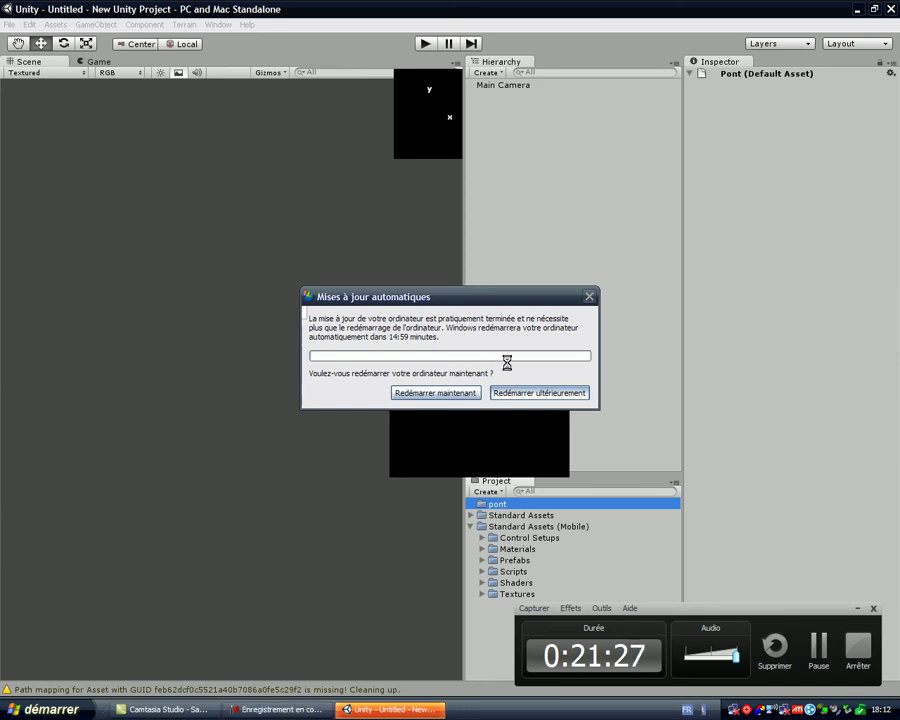
# Postpone the Windows update restart with 'Redémarrer ultérieurement' and let the import finish
pyautogui.click(365, 713)
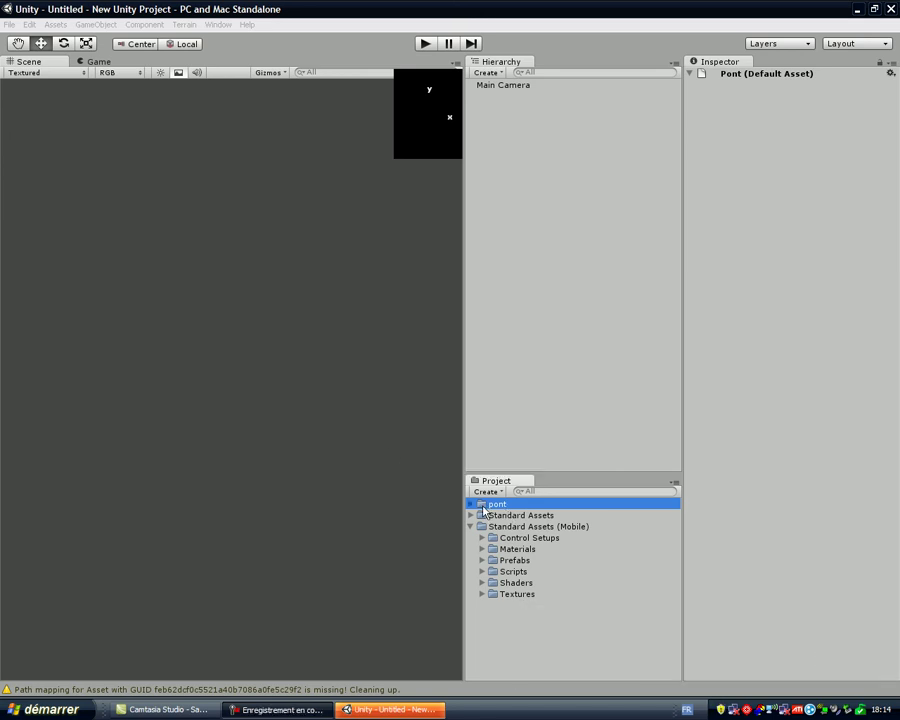
# Drag the pont model from the pont folder into the scene and frame it in the Scene view
pyautogui.click(430, 502)
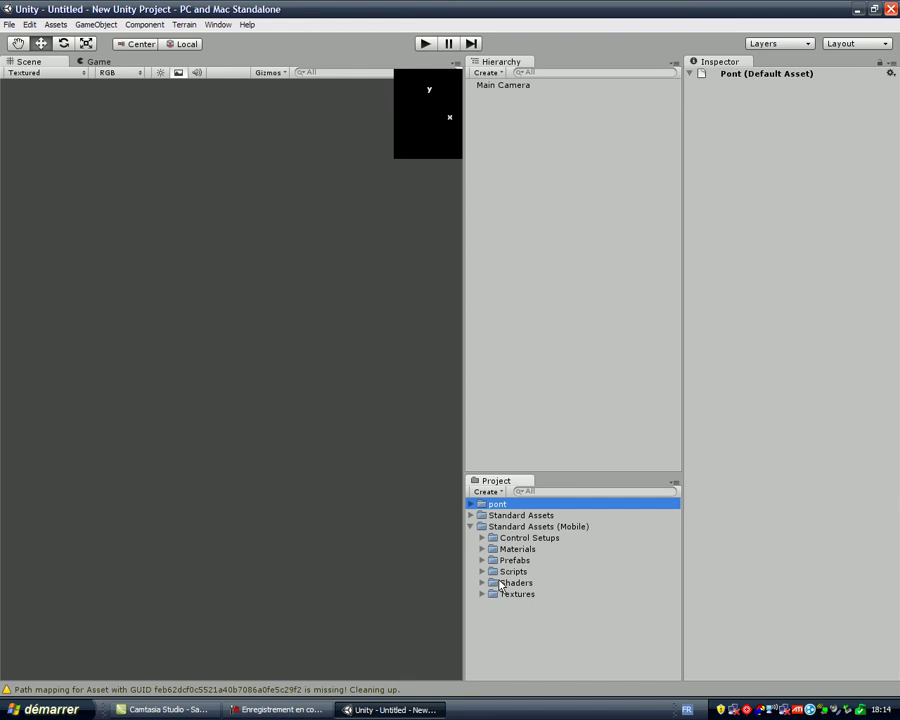
pyautogui.click(471, 504)
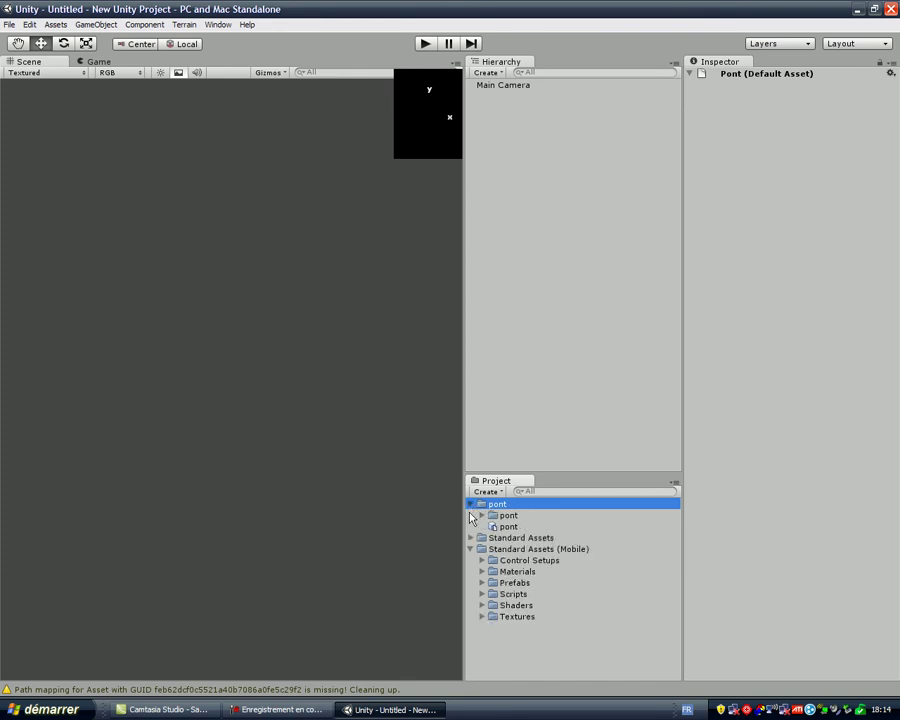
pyautogui.moveTo(508, 528)
pyautogui.mouseDown()
pyautogui.moveTo(449, 521)
pyautogui.moveTo(338, 418)
pyautogui.mouseUp()
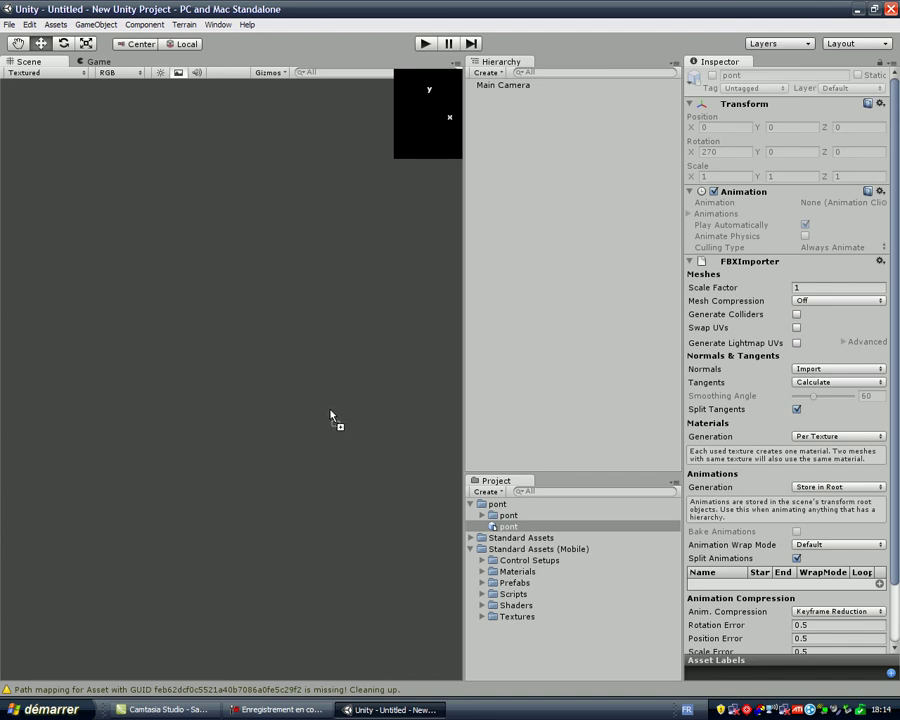
pyautogui.moveTo(330, 416); pyautogui.dragTo(321, 402)
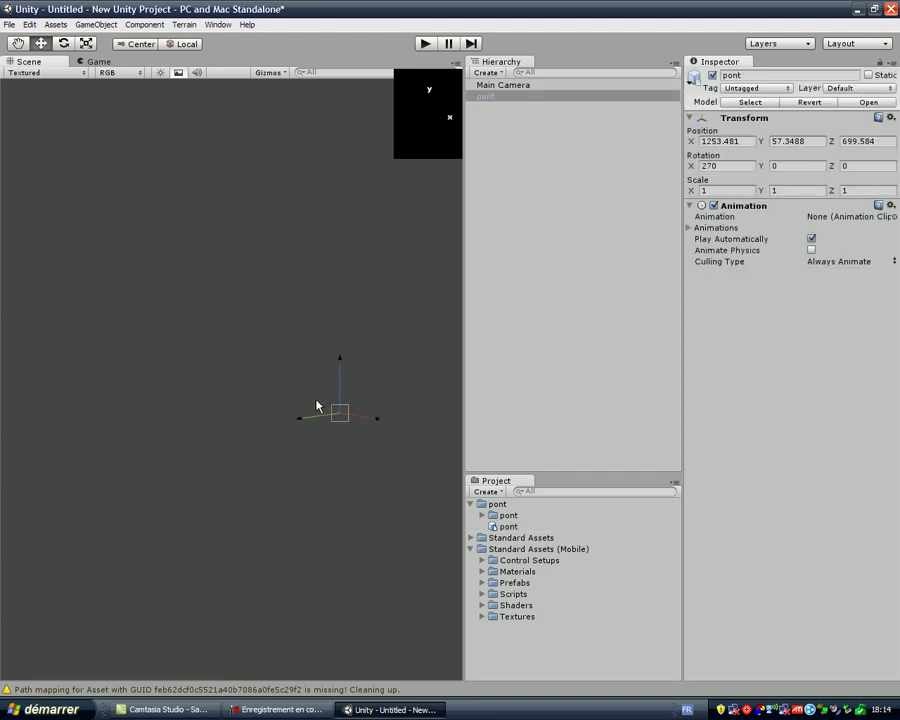
pyautogui.doubleClick(478, 98)
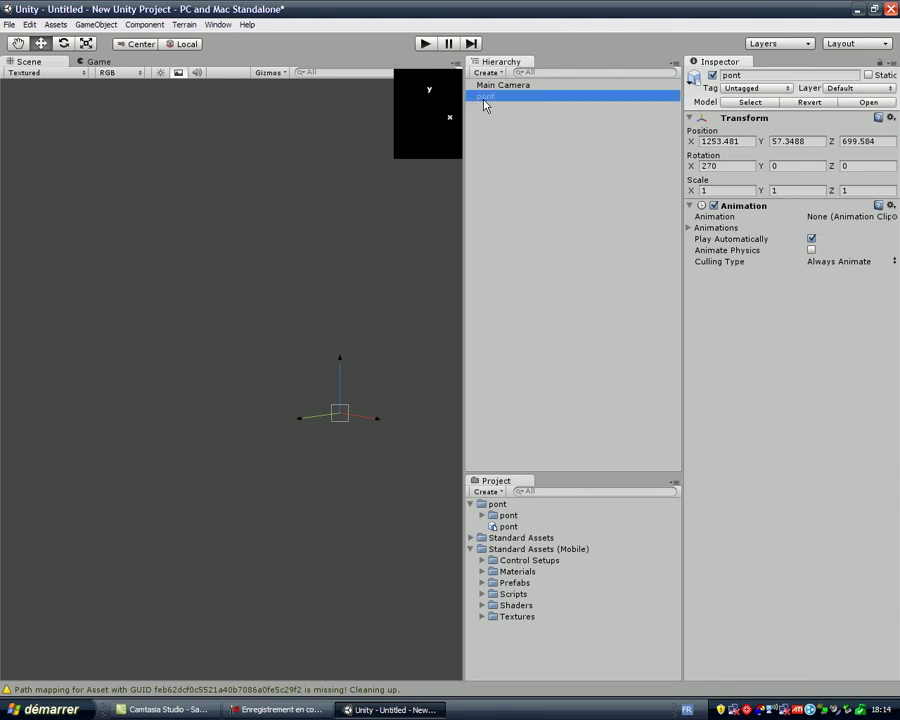
# Scale the pont object to about X -0.057, Y 19.47, Z 244 with the Scale tool
pyautogui.click(86, 45)
pyautogui.moveTo(230, 326)
pyautogui.mouseDown()
pyautogui.moveTo(226, 220)
pyautogui.moveTo(223, 261)
pyautogui.mouseUp()
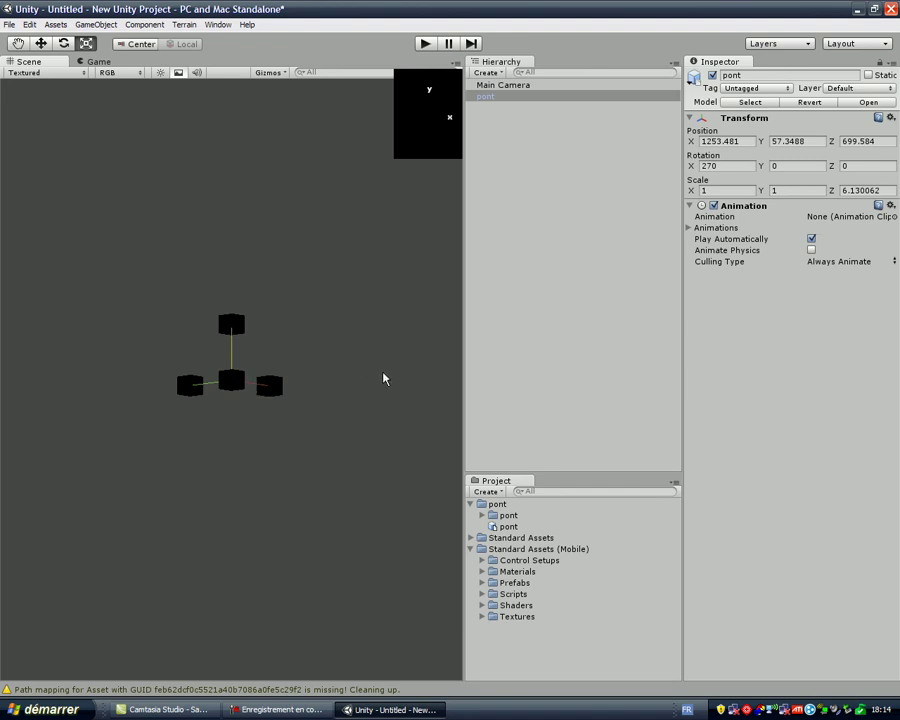
pyautogui.click(255, 394)
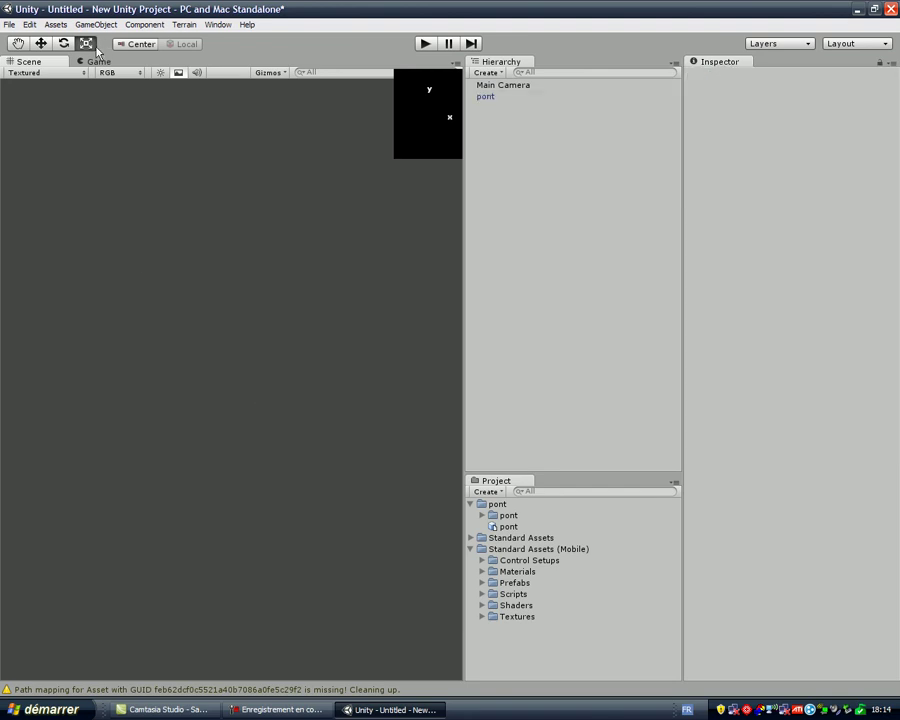
pyautogui.click(486, 97)
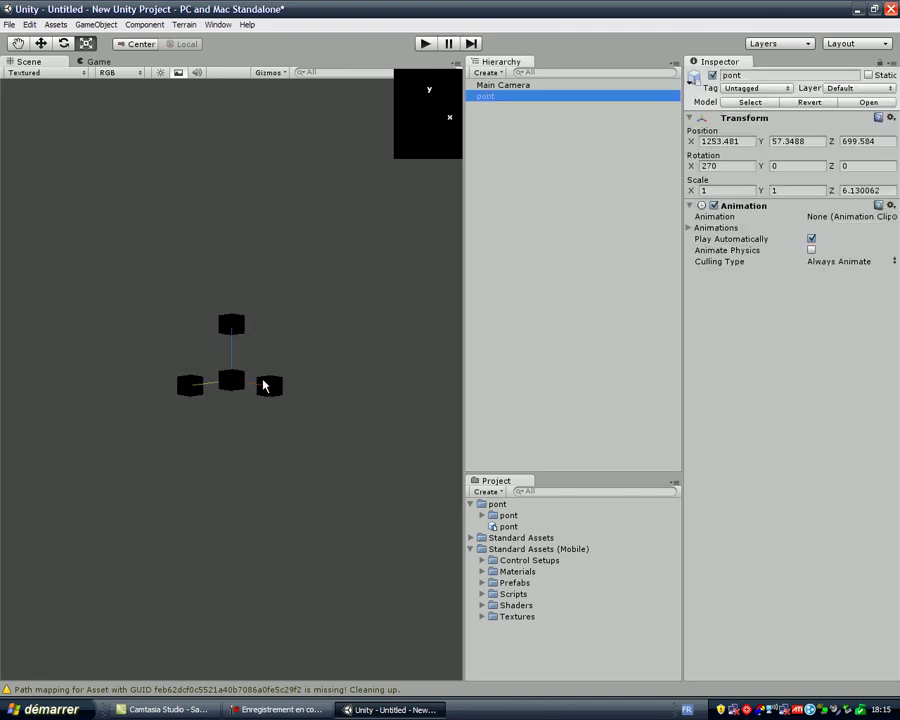
pyautogui.moveTo(287, 388)
pyautogui.mouseDown()
pyautogui.moveTo(203, 389)
pyautogui.moveTo(846, 450)
pyautogui.mouseUp()
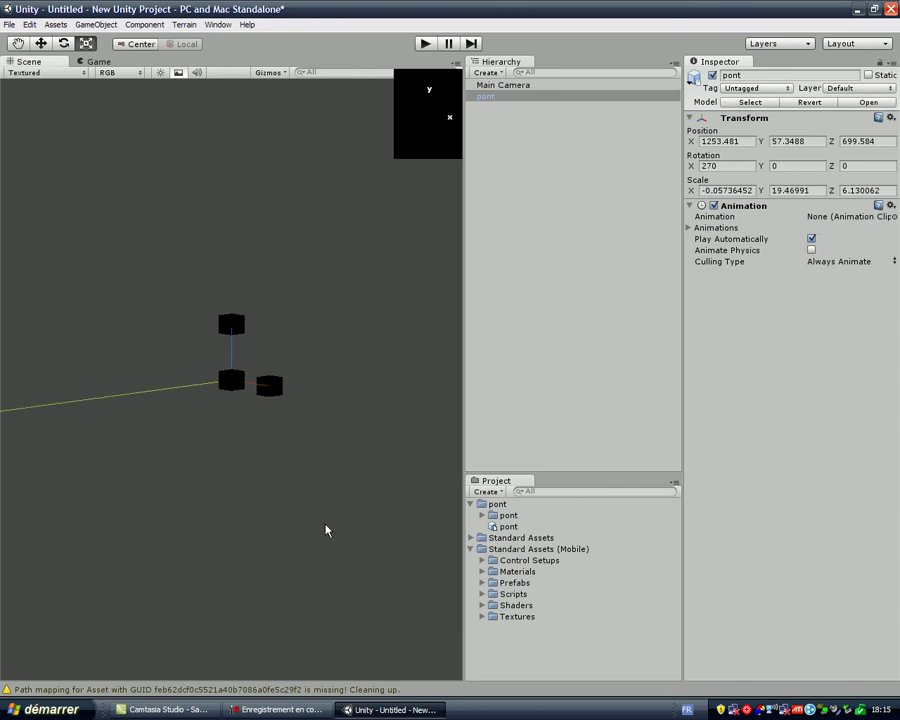
pyautogui.moveTo(846, 450); pyautogui.dragTo(255, 375)
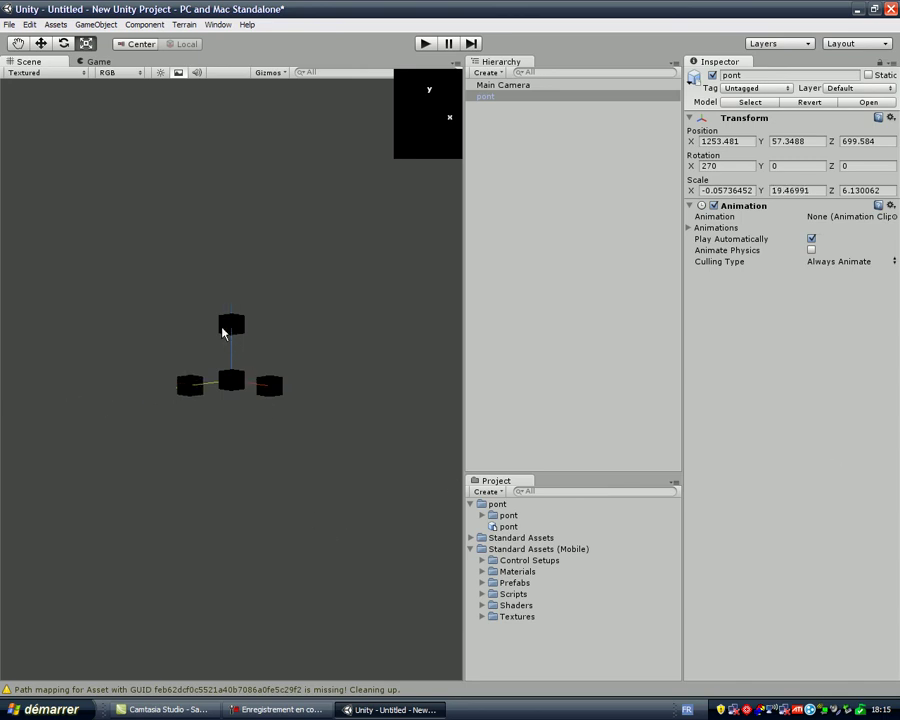
pyautogui.moveTo(232, 326)
pyautogui.mouseDown()
pyautogui.moveTo(290, 635)
pyautogui.moveTo(506, 169)
pyautogui.mouseUp()
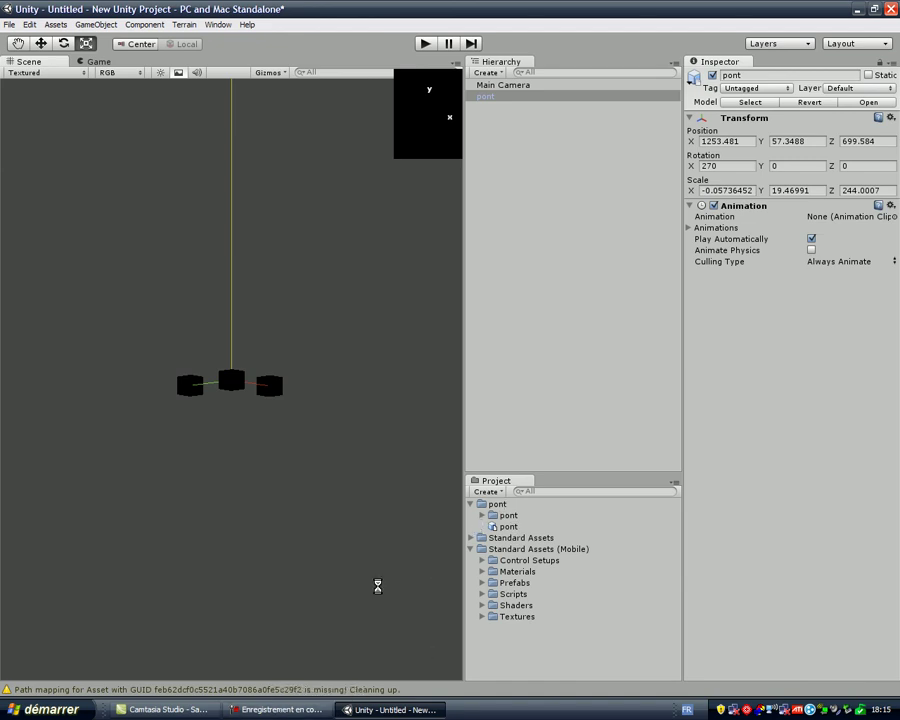
# Drag the pont model from the pont subfolder into the Scene view as a second instance
pyautogui.click(497, 516)
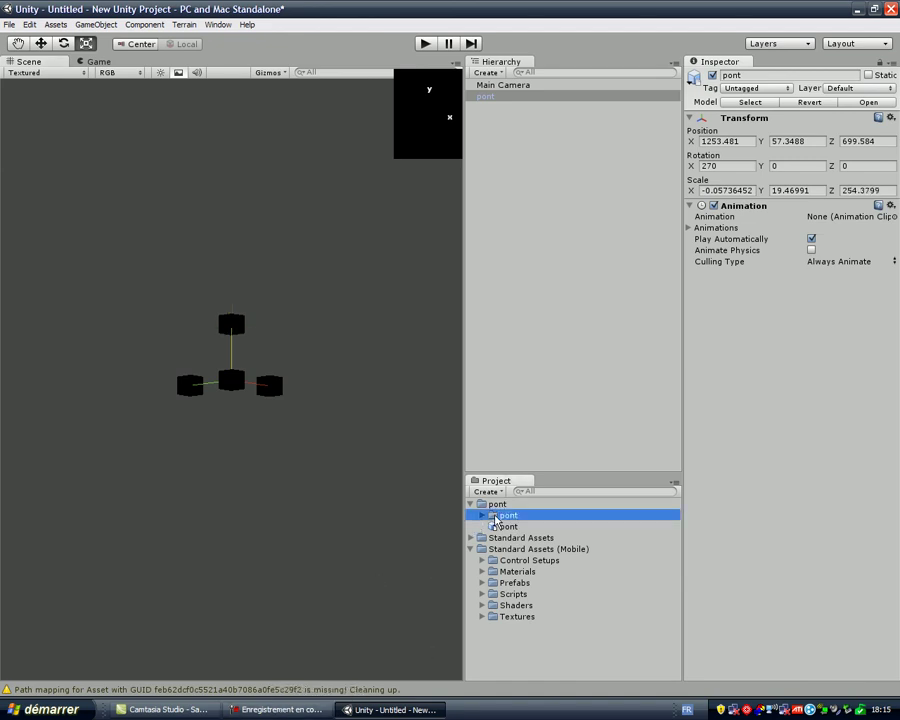
pyautogui.click(482, 515)
pyautogui.scroll(-4, 565, 566)
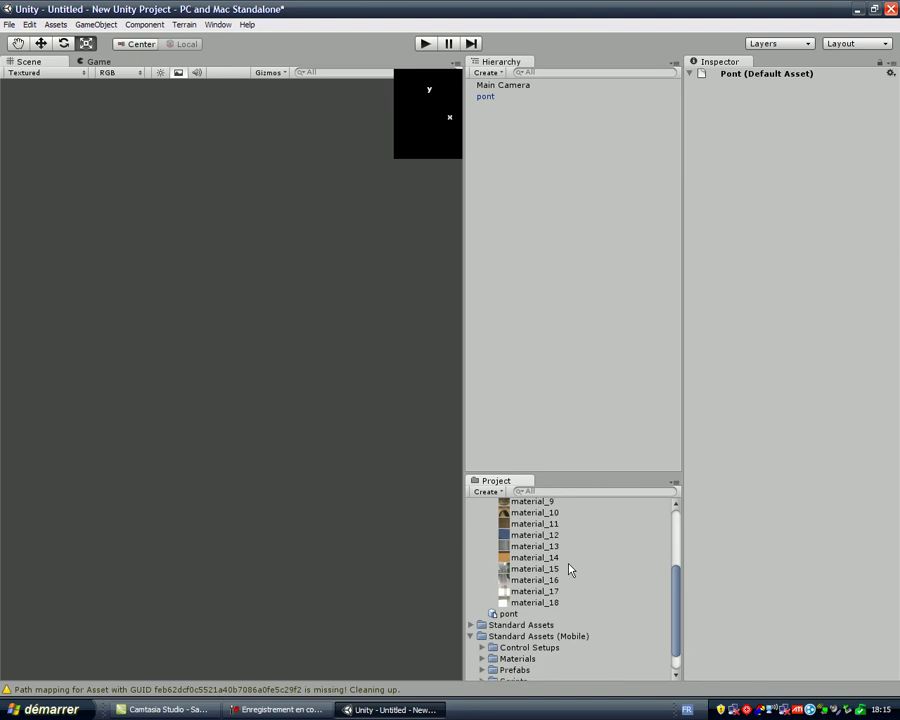
pyautogui.click(510, 614)
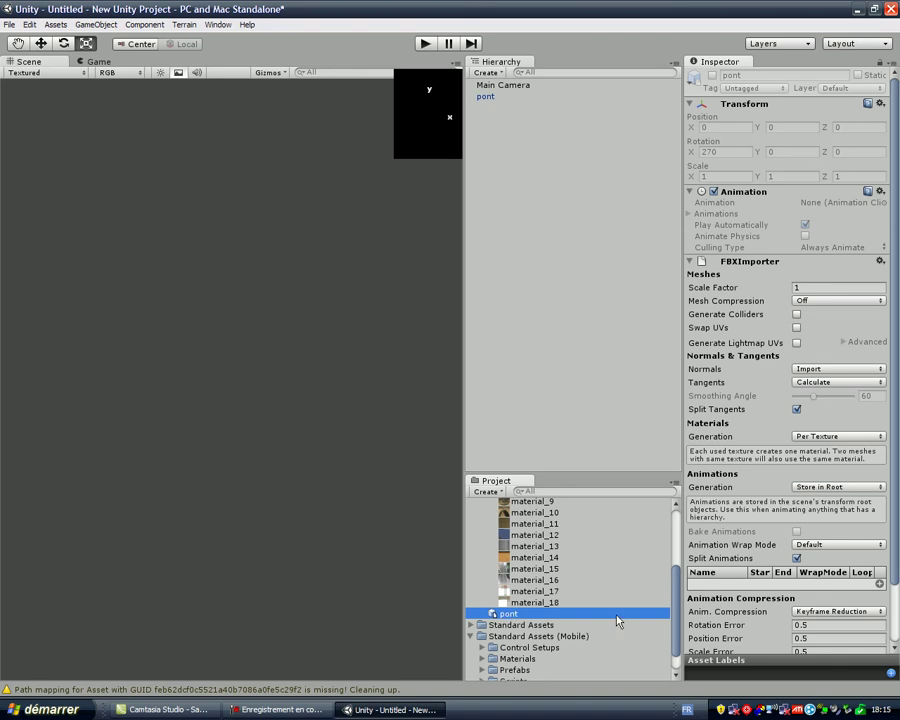
pyautogui.moveTo(673, 622)
pyautogui.mouseDown()
pyautogui.moveTo(668, 540)
pyautogui.moveTo(666, 622)
pyautogui.mouseUp()
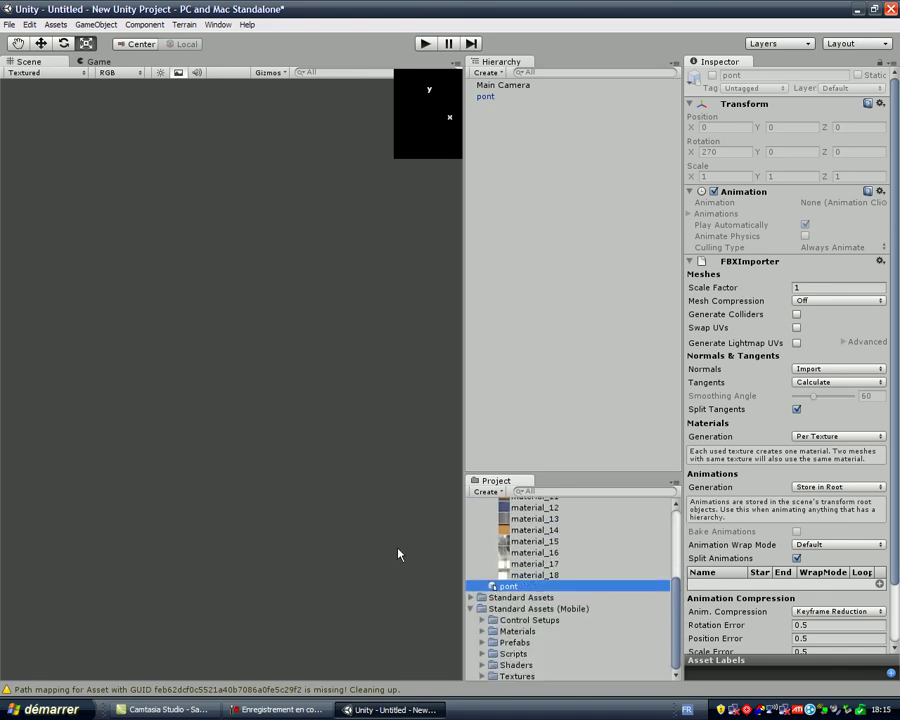
pyautogui.moveTo(398, 554); pyautogui.dragTo(378, 550)
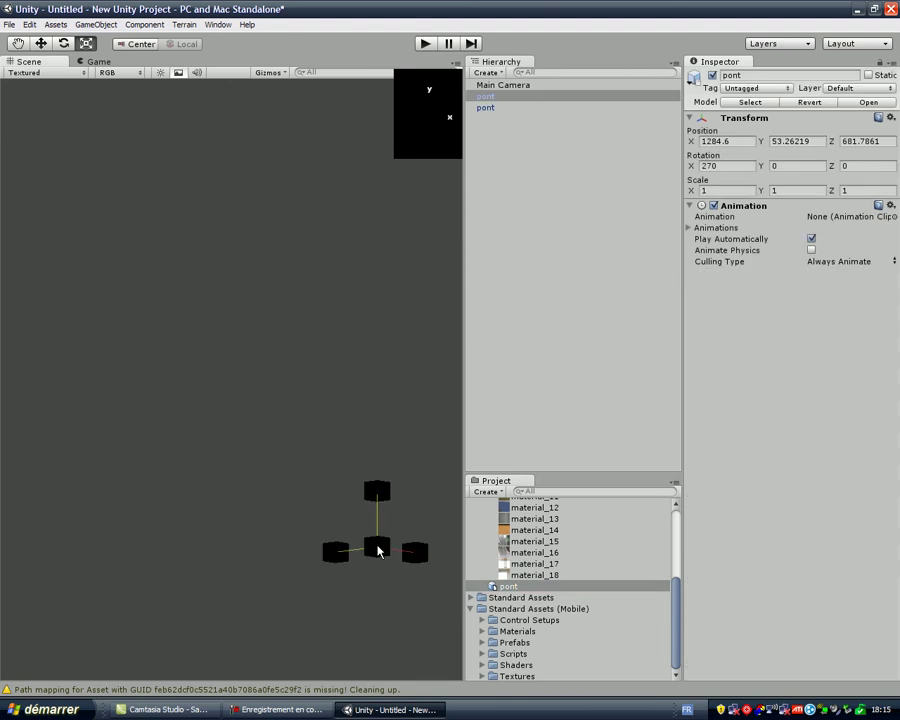
# Select the first pont object to compare, then clear the selection
pyautogui.click(362, 601)
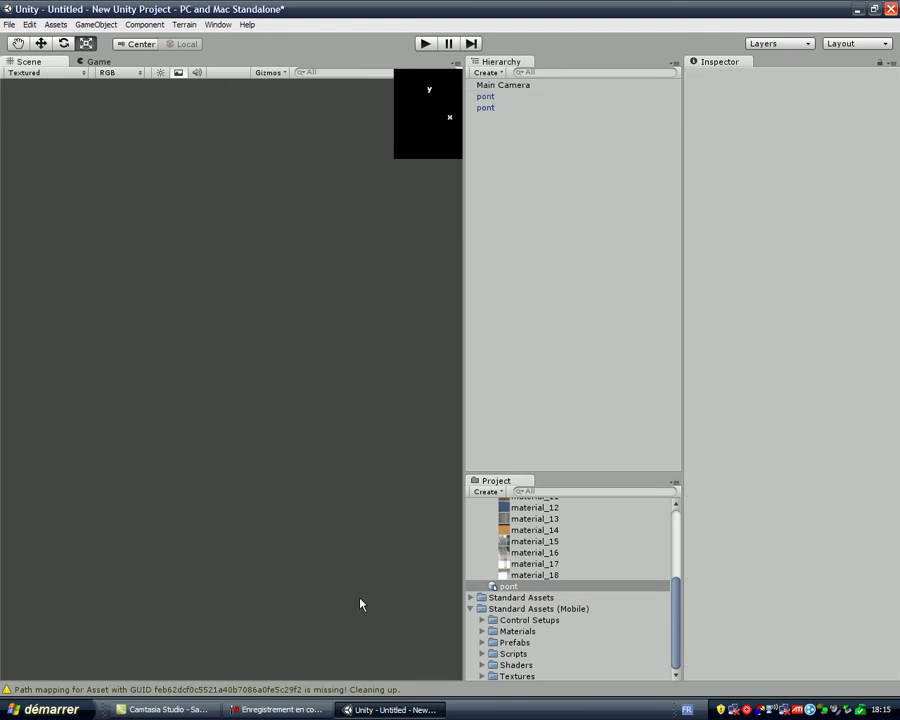
pyautogui.click(486, 96)
pyautogui.click(257, 375)
# Select Daylight Simple Water under Standard Assets > Water (Basic) to show its scale 16, 1, 16 and FX/Water (simple) shader
pyautogui.click(471, 597)
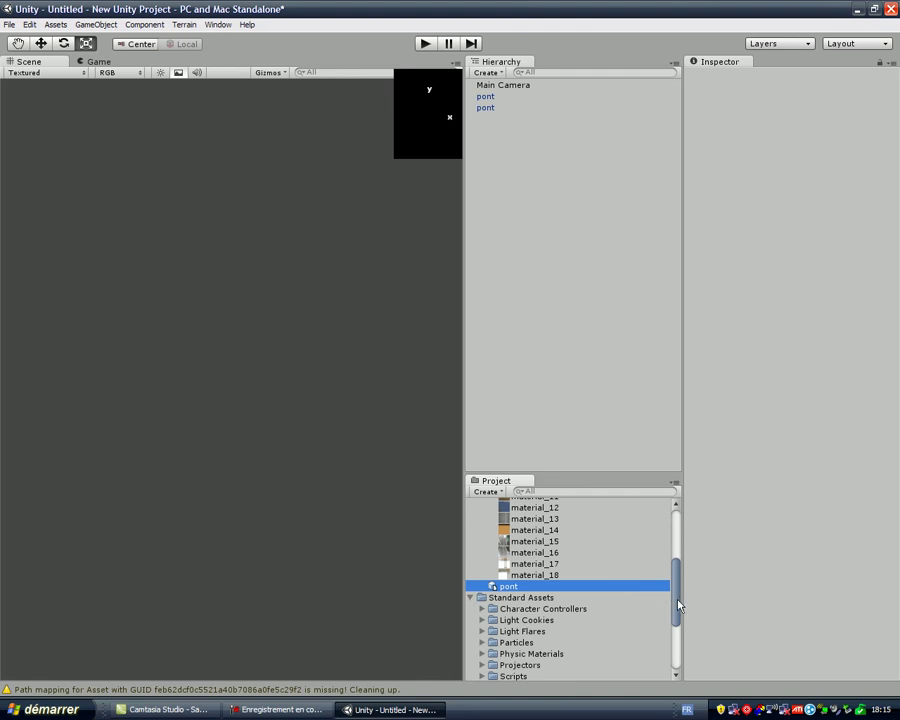
pyautogui.scroll(-3, 672, 612)
pyautogui.scroll(-2, 668, 668)
pyautogui.scroll(3, 674, 630)
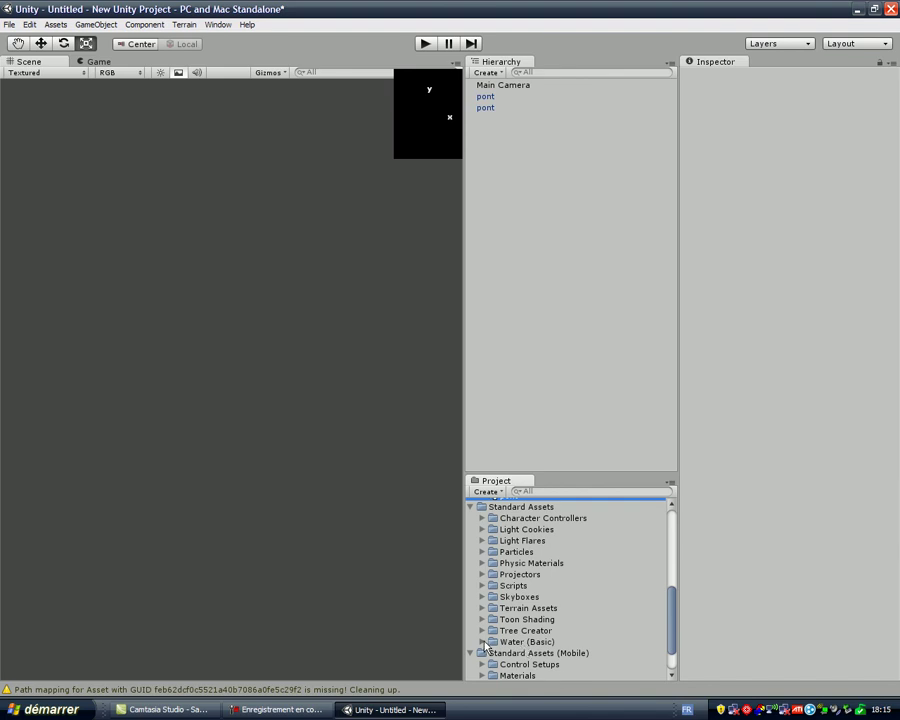
pyautogui.click(484, 647)
pyautogui.click(570, 655)
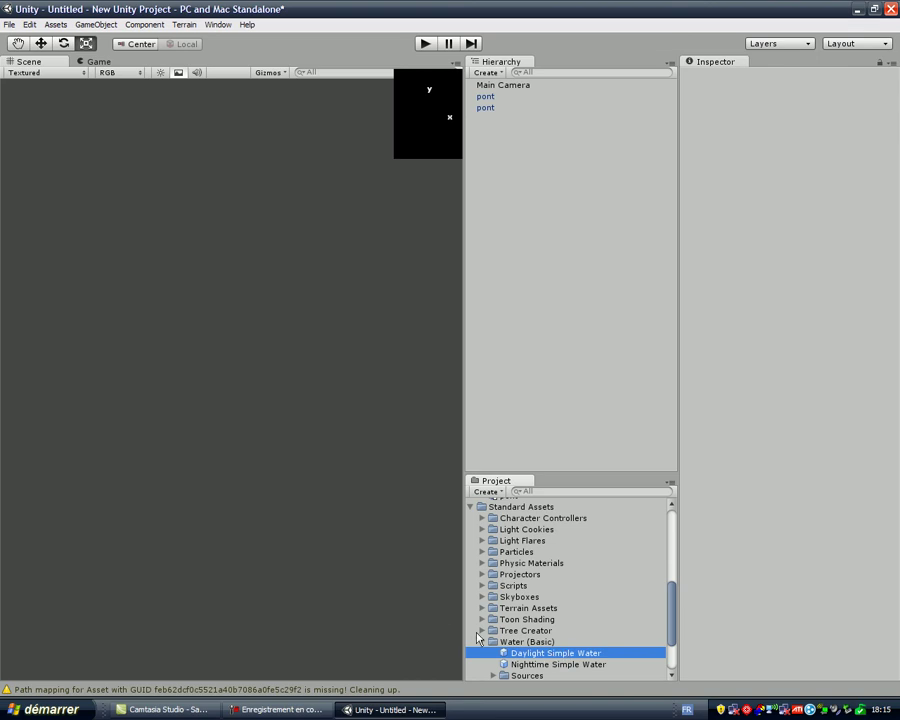
pyautogui.click(521, 657)
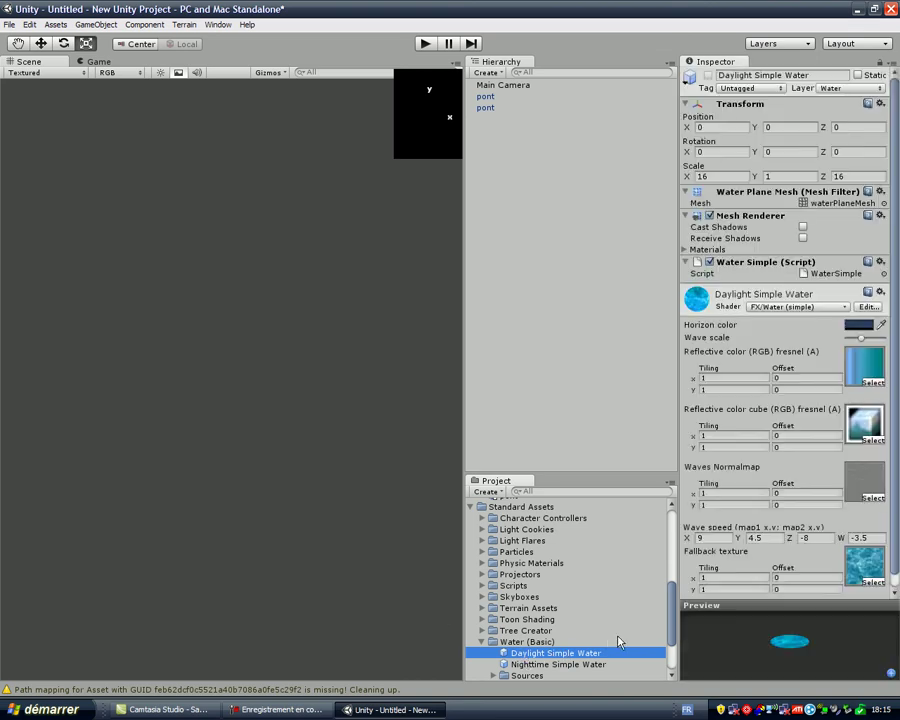
pyautogui.press('Up')
pyautogui.press('Up')
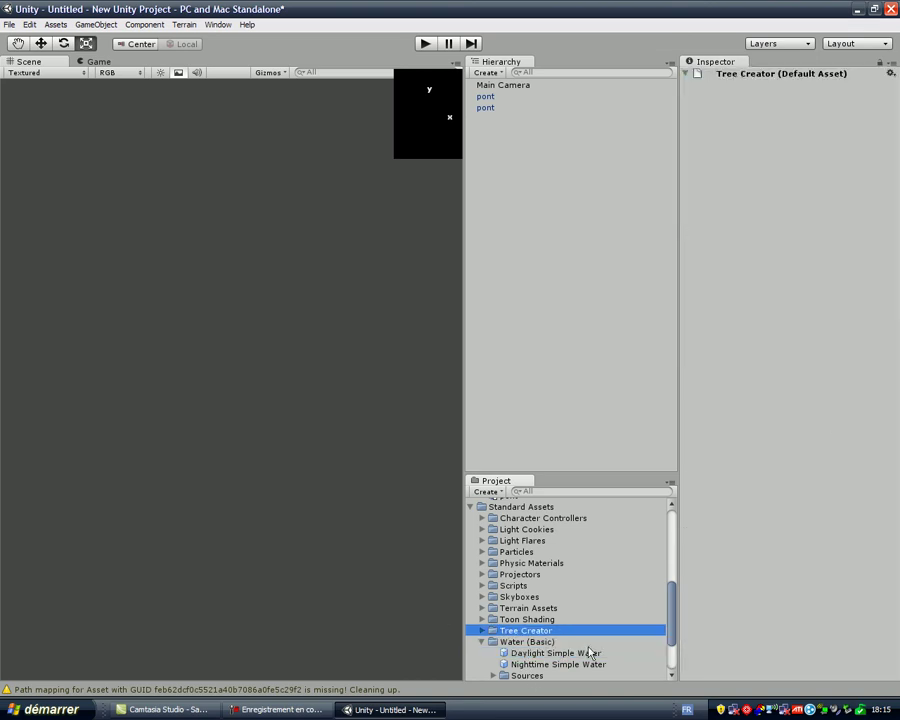
pyautogui.click(513, 655)
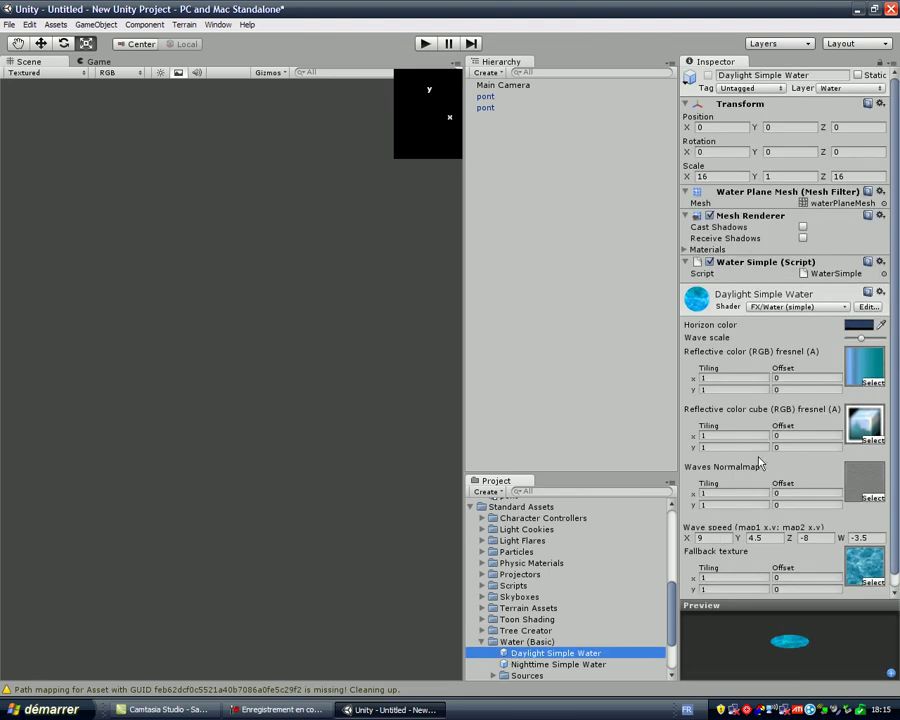
pyautogui.click(712, 303)
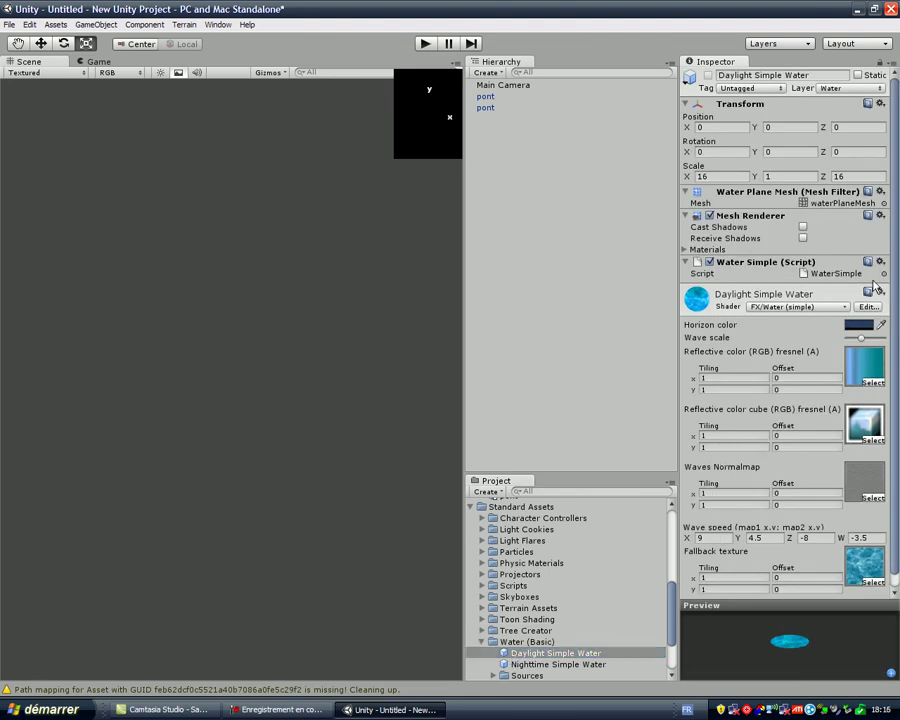
pyautogui.moveTo(896, 294); pyautogui.dragTo(896, 517)
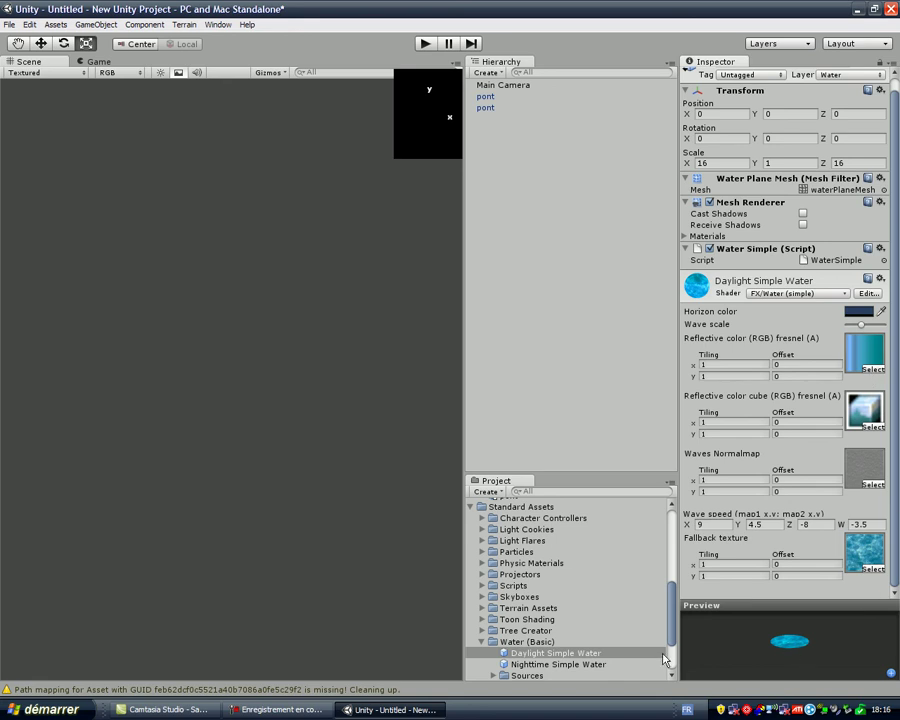
# Drop Daylight Simple Water into the scene beneath the two ponts and orbit to look straight down on it
pyautogui.moveTo(502, 658)
pyautogui.mouseDown()
pyautogui.moveTo(240, 385)
pyautogui.moveTo(242, 373)
pyautogui.mouseUp()
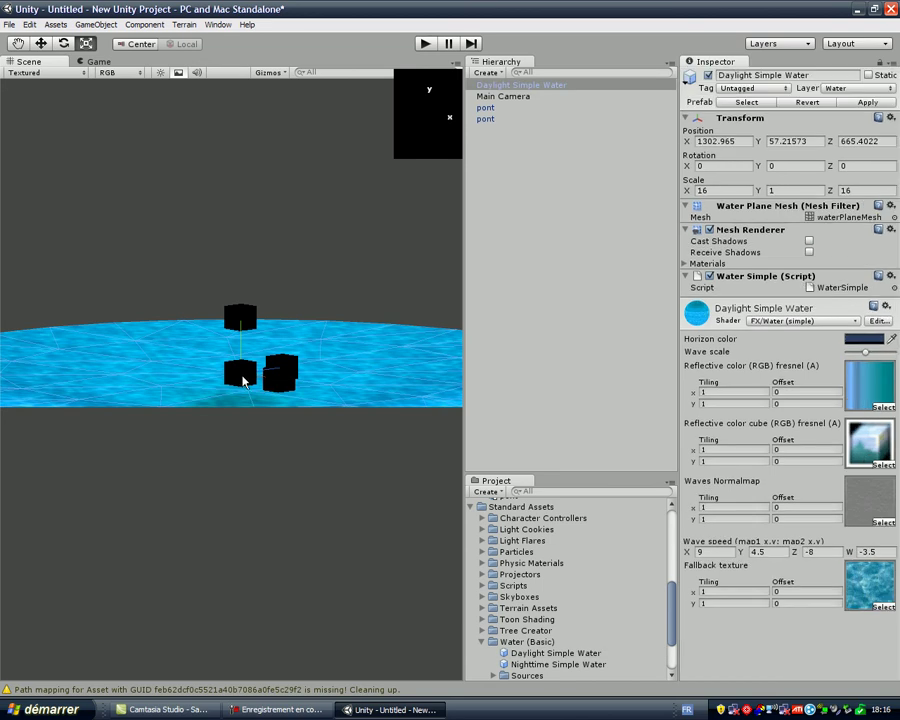
pyautogui.keyDown('alt'); pyautogui.moveTo(346, 336); pyautogui.dragTo(265, 374); pyautogui.keyUp('alt')
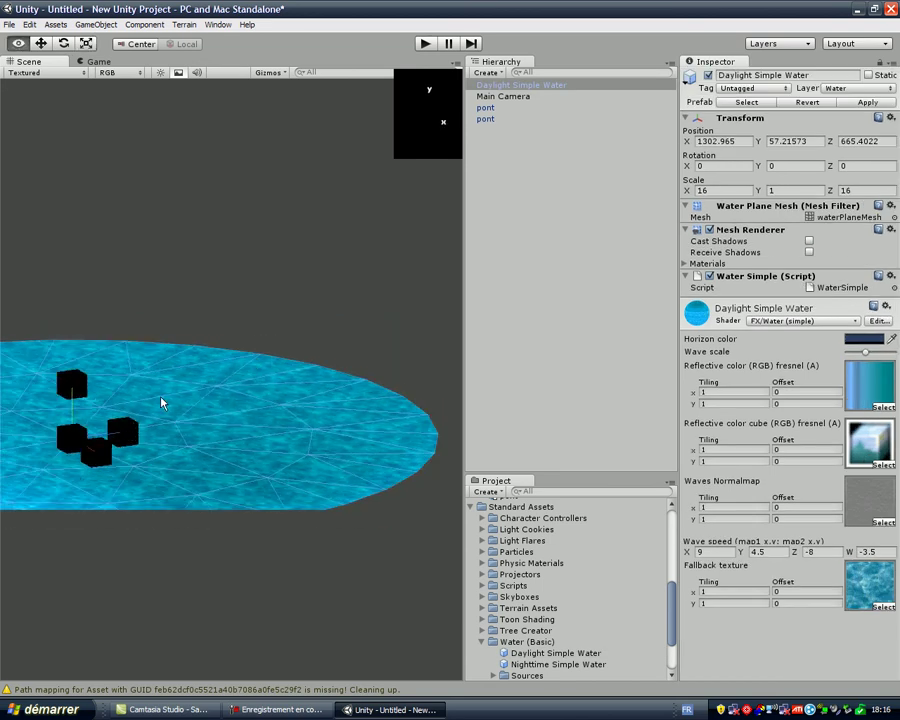
pyautogui.keyDown('alt'); pyautogui.moveTo(112, 437); pyautogui.dragTo(267, 402); pyautogui.keyUp('alt')
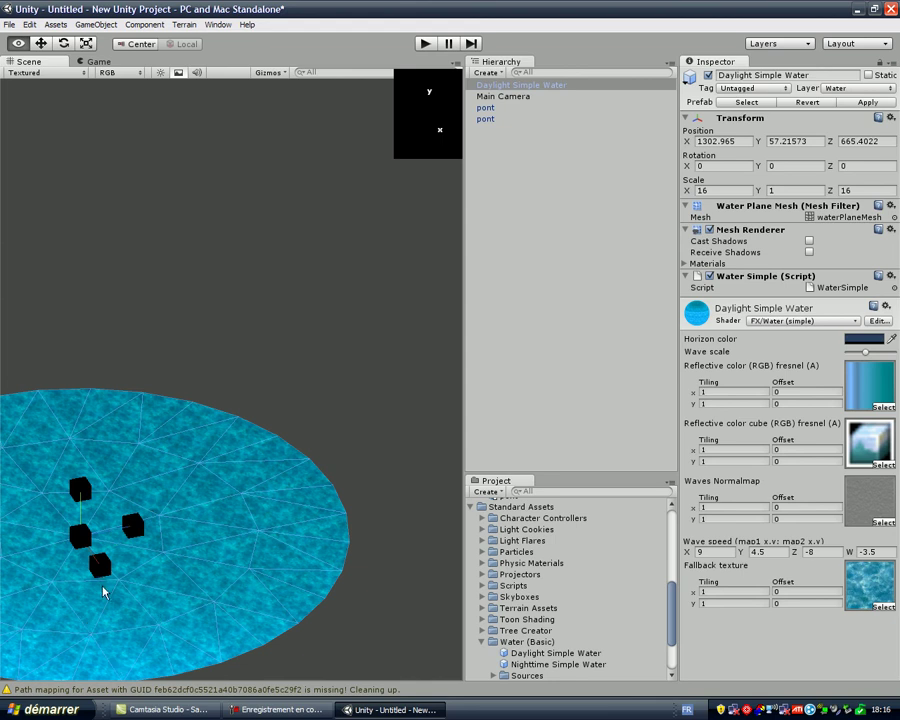
pyautogui.keyDown('alt'); pyautogui.moveTo(107, 577); pyautogui.dragTo(104, 637); pyautogui.keyUp('alt')
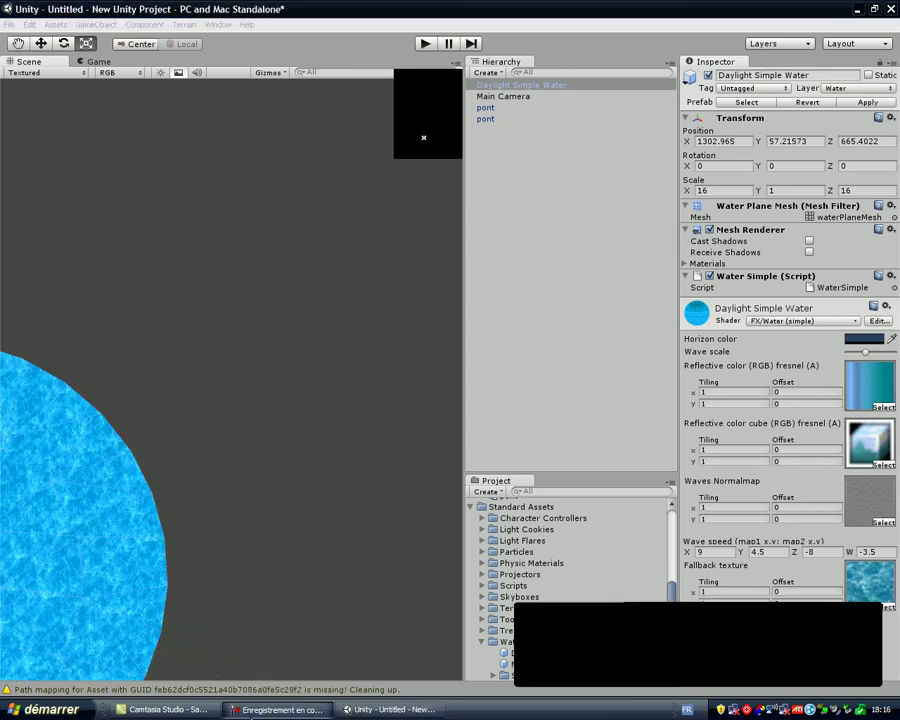